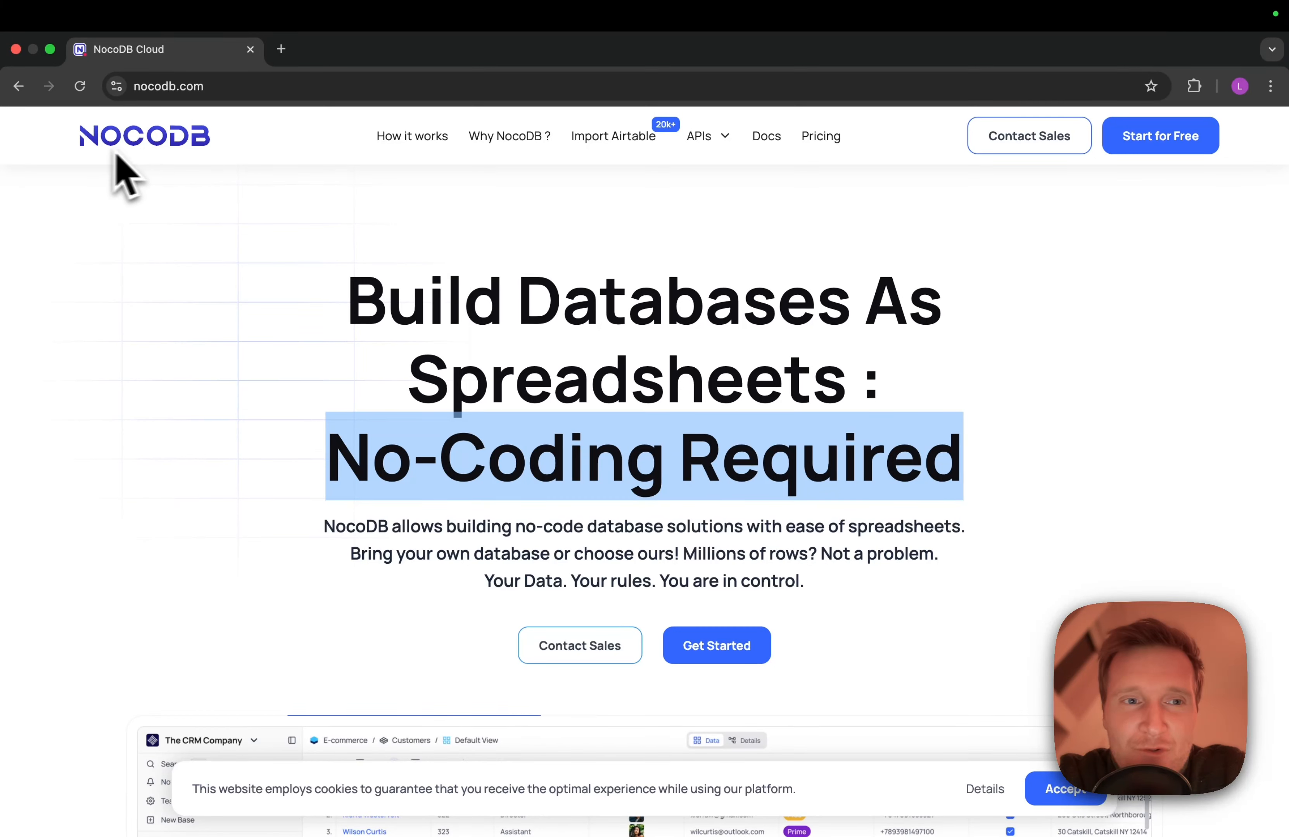
Highlight and clear the No-Coding Required headline, then scroll down to the CRM customers table screenshot
left_click(451, 283)
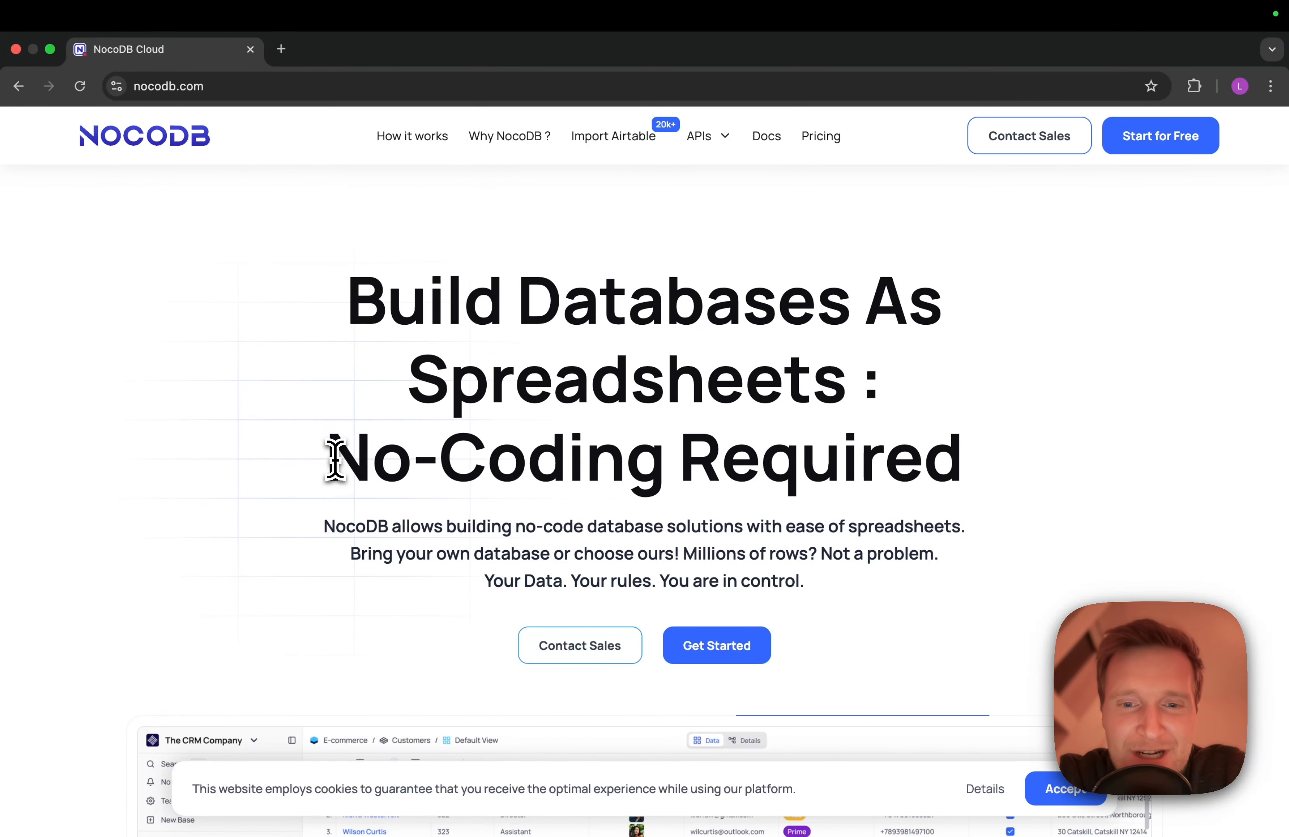
left_click_drag(333, 455, 946, 487)
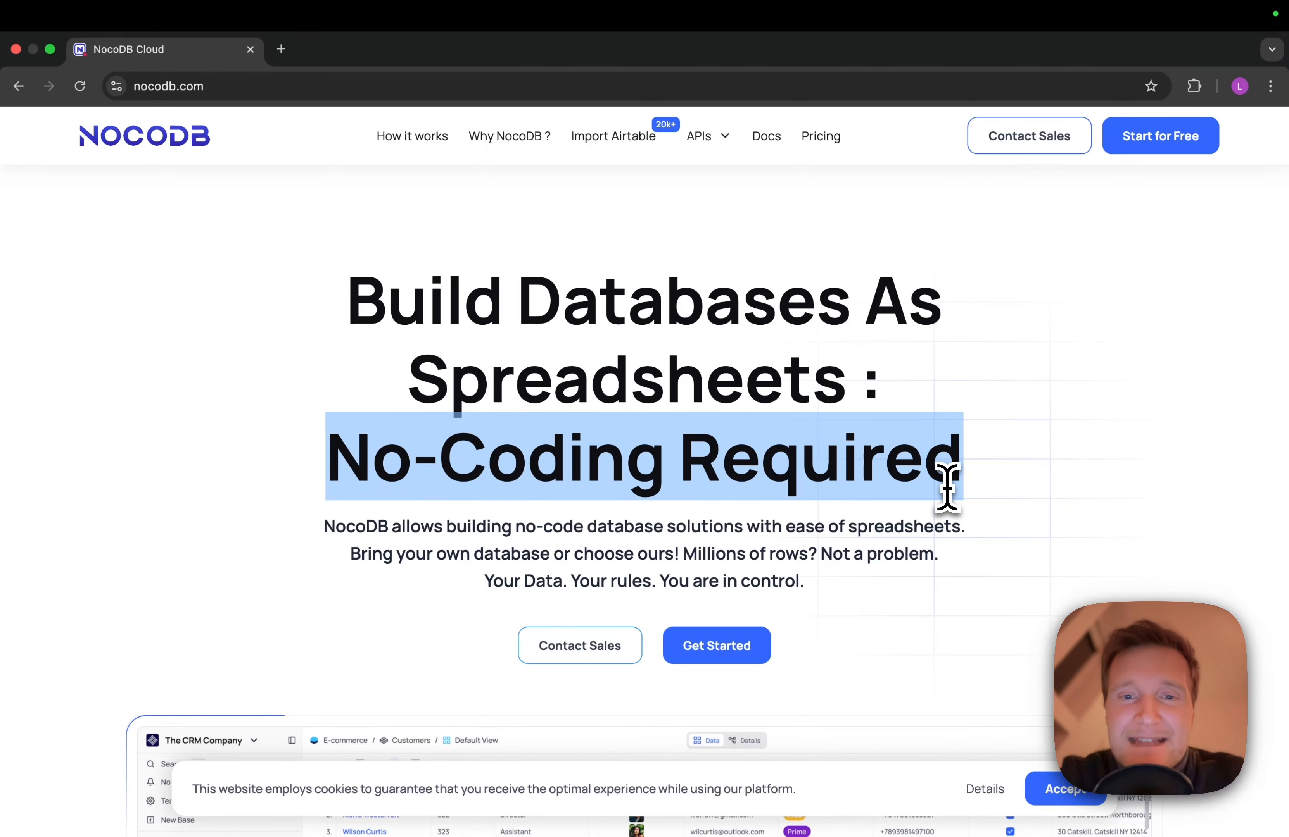
left_click(667, 407)
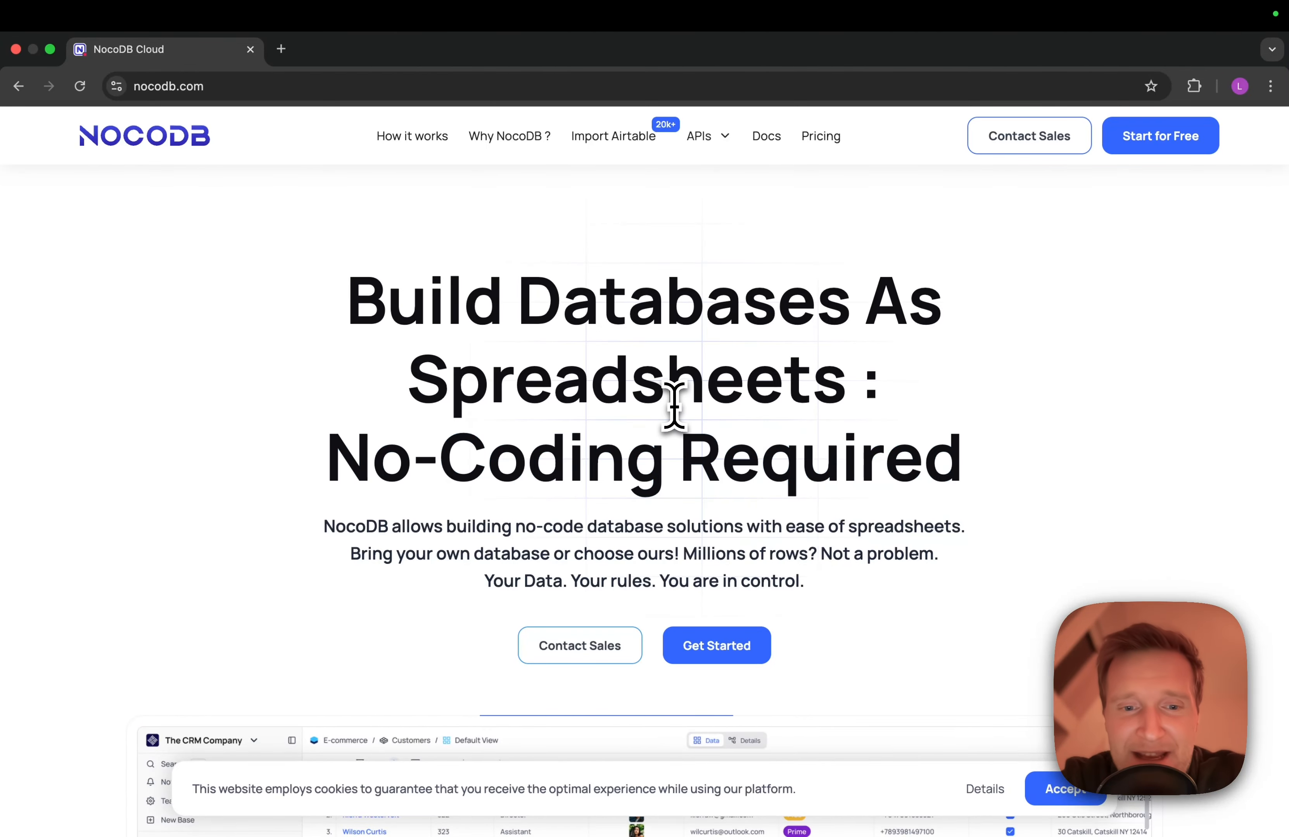
scroll(673, 405, "down", 5)
scroll(675, 407, "down", 4)
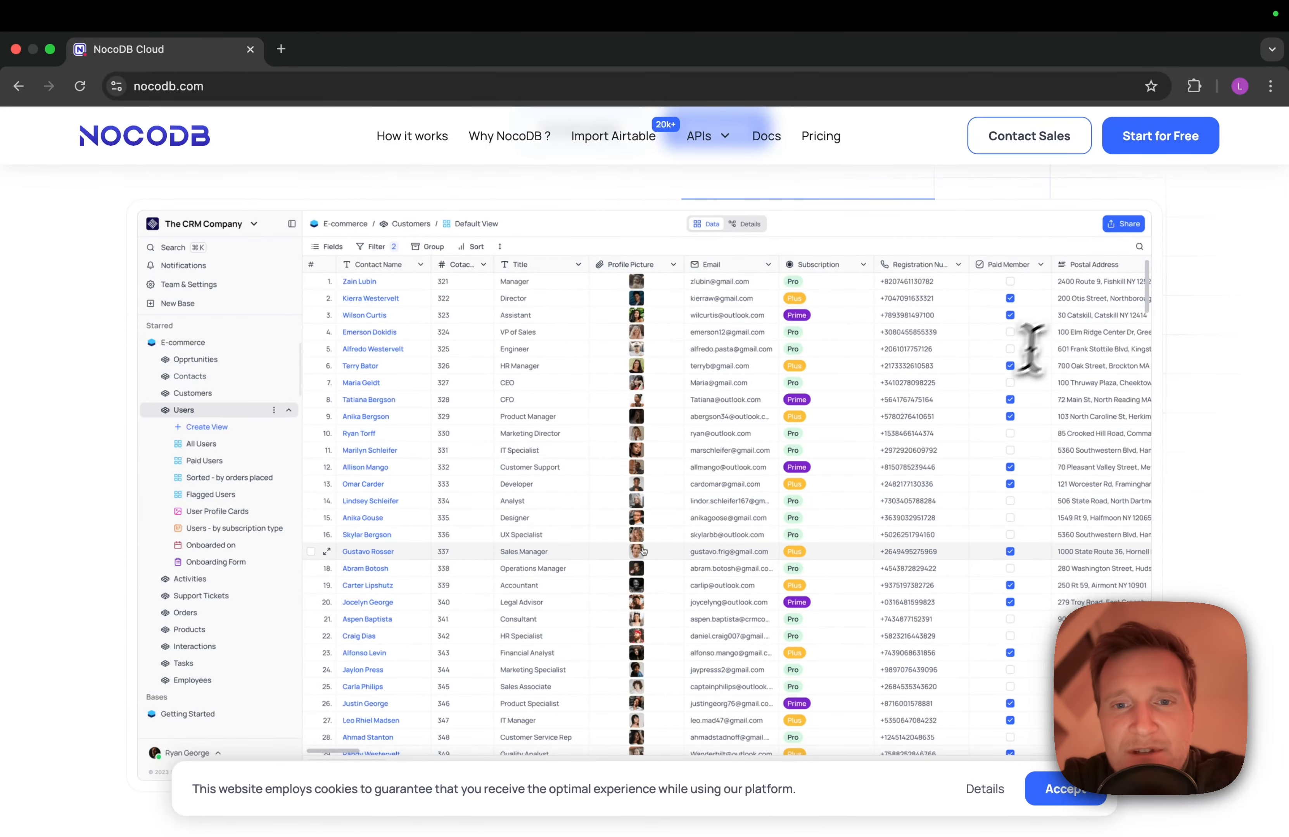
scroll(723, 280, "up", 2)
scroll(719, 279, "down", 1)
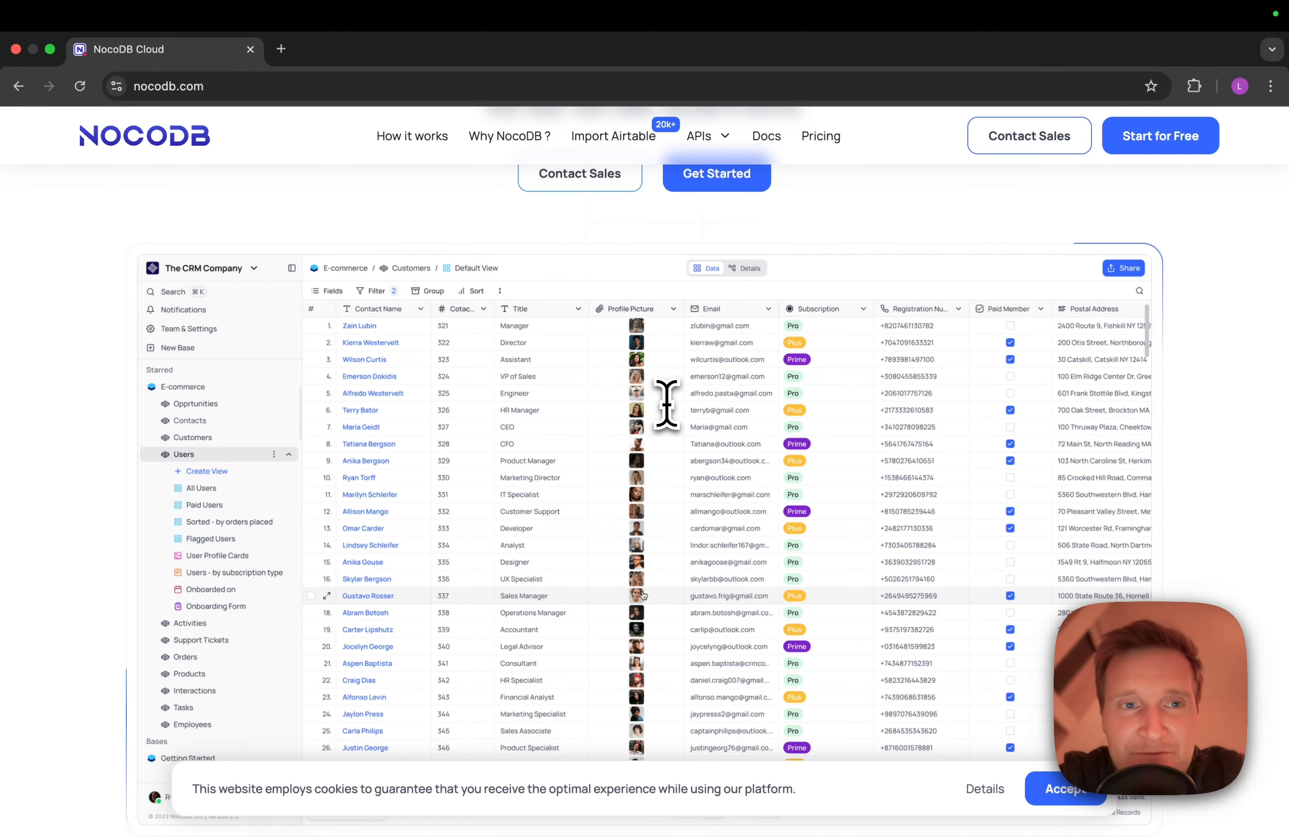
Load sliplane in a new tab and sign in with GitHub to reach the empty Projects dashboard
left_click(281, 50)
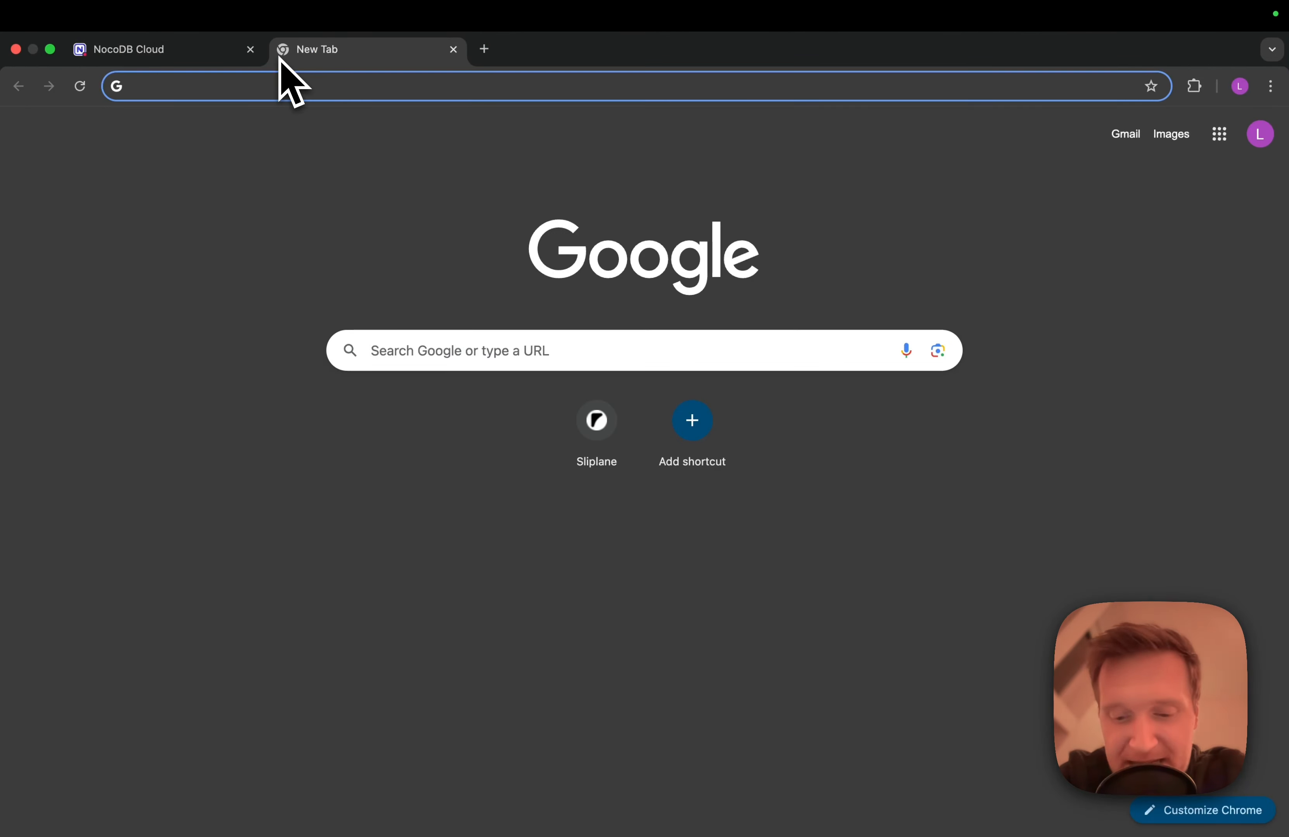
type("sliplane")
key("Return")
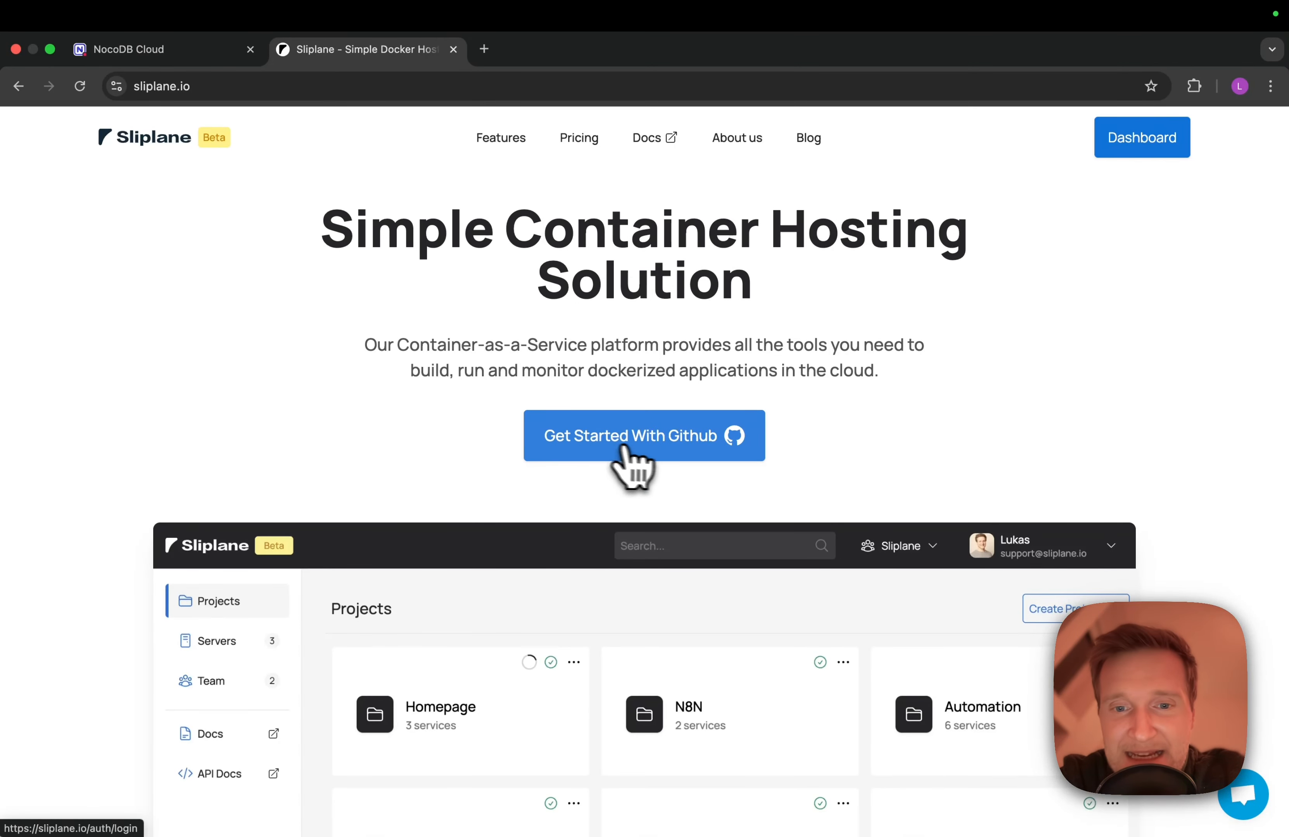
left_click(649, 447)
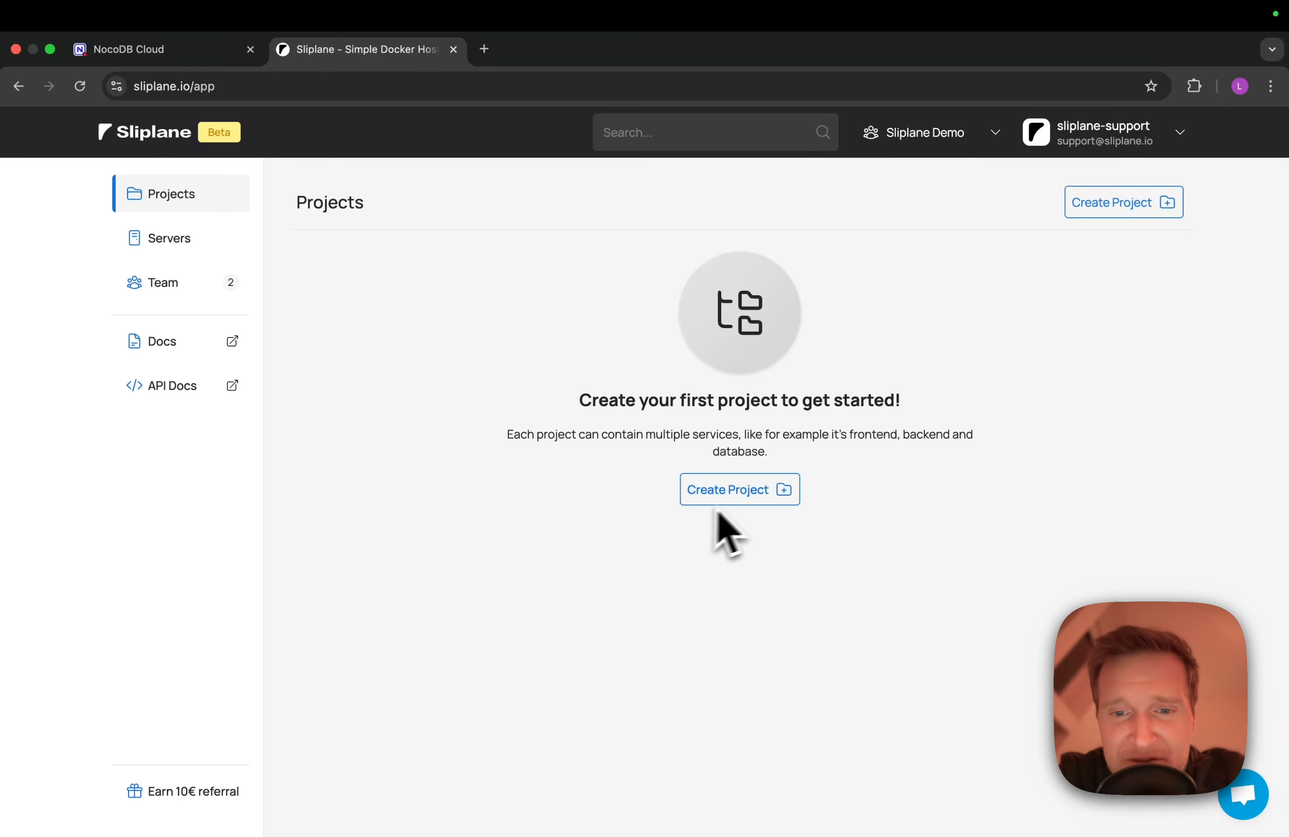
Create the project 'nocodb example', open it and start a new service deployment
left_click(749, 494)
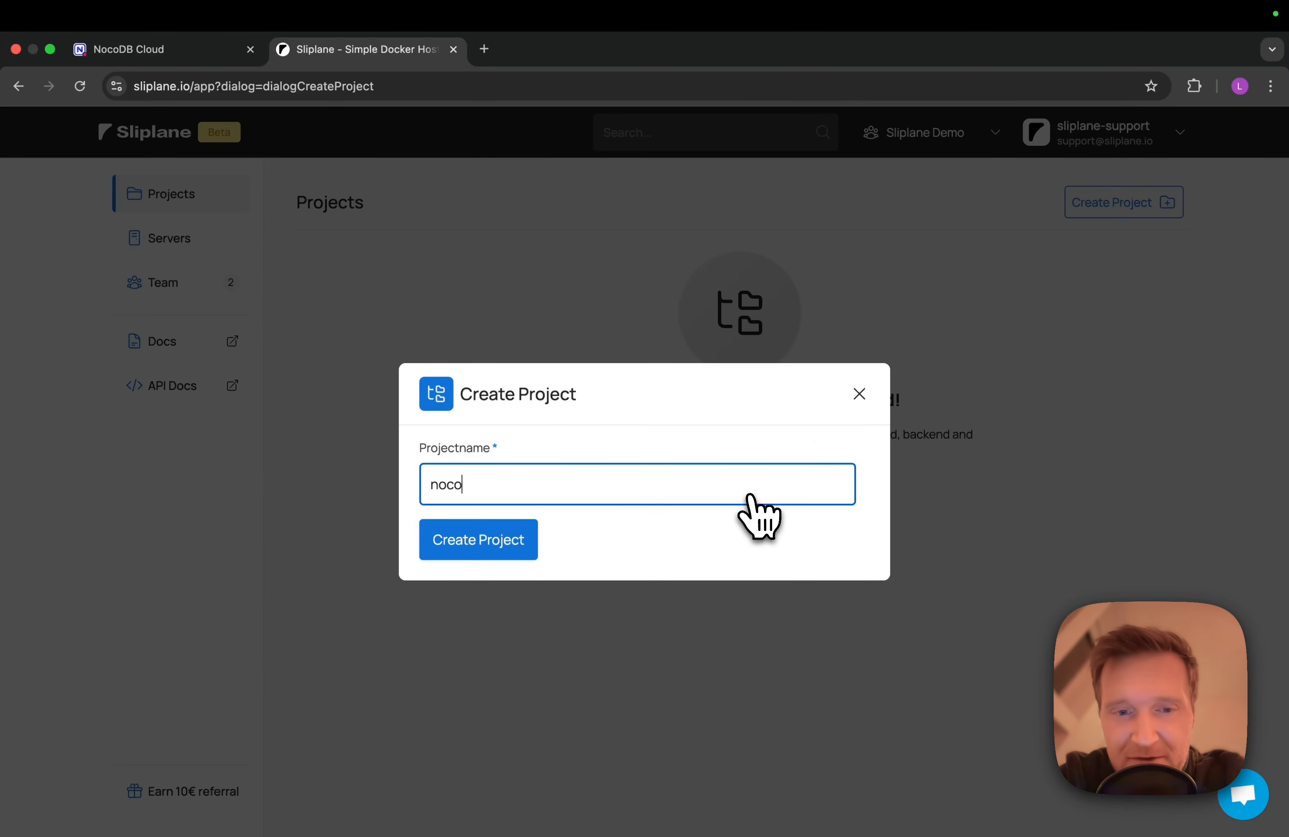
type("nocodb exampl")
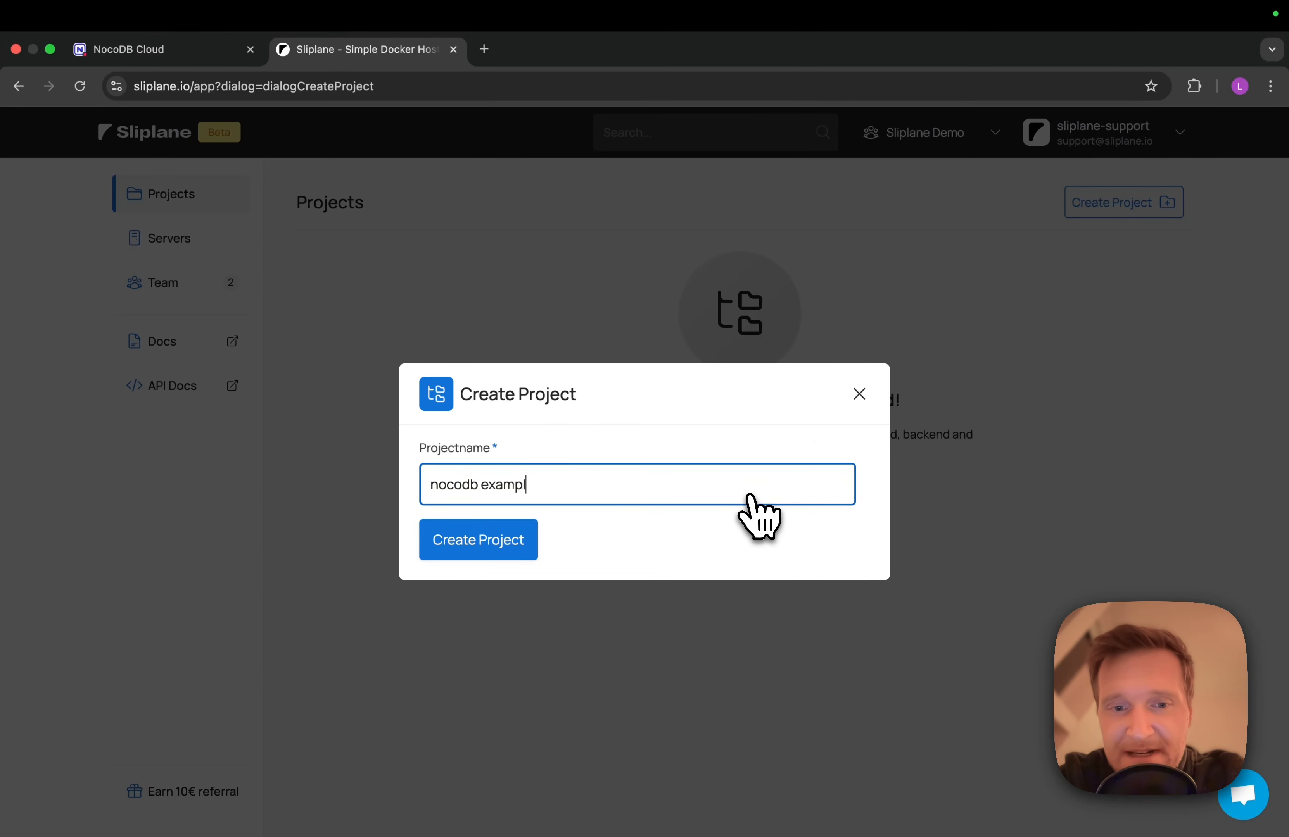
type("e")
key("Return")
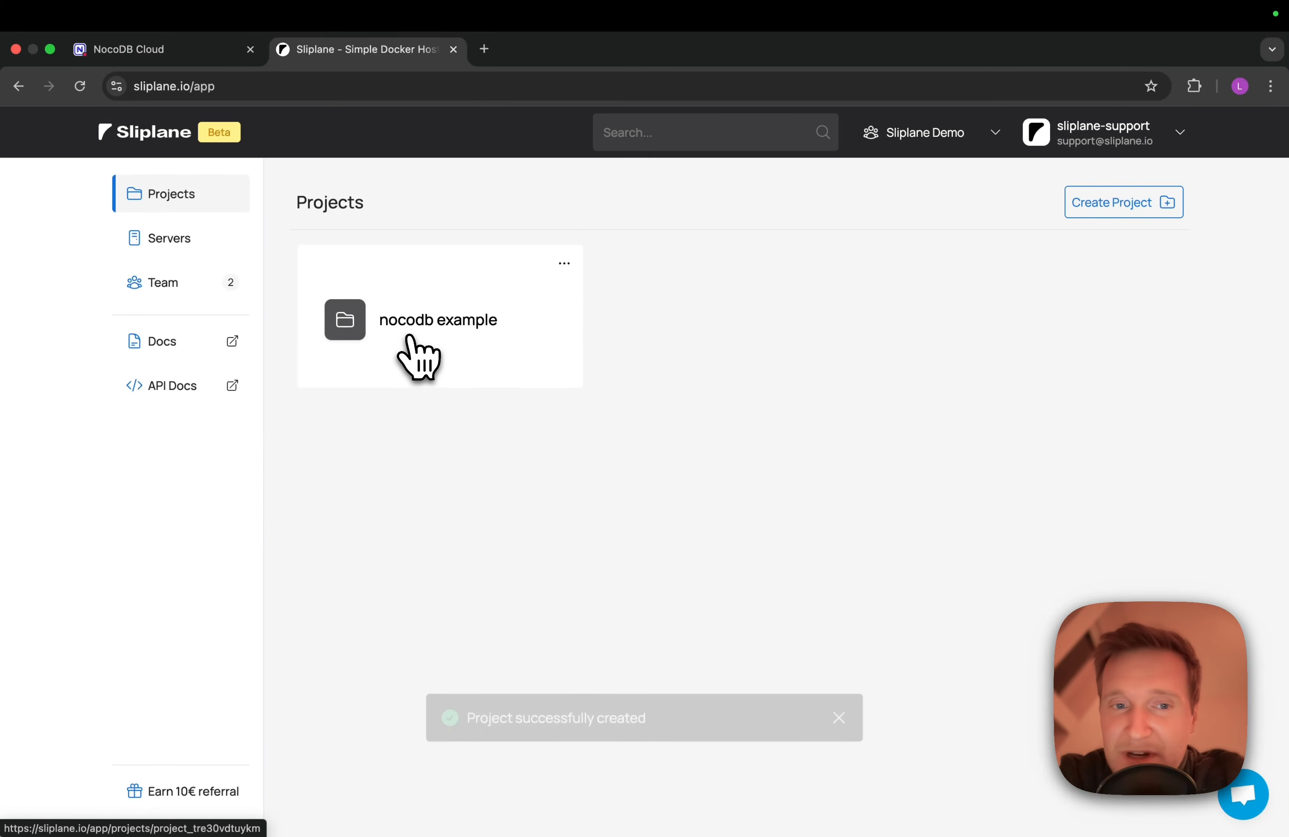
left_click(447, 328)
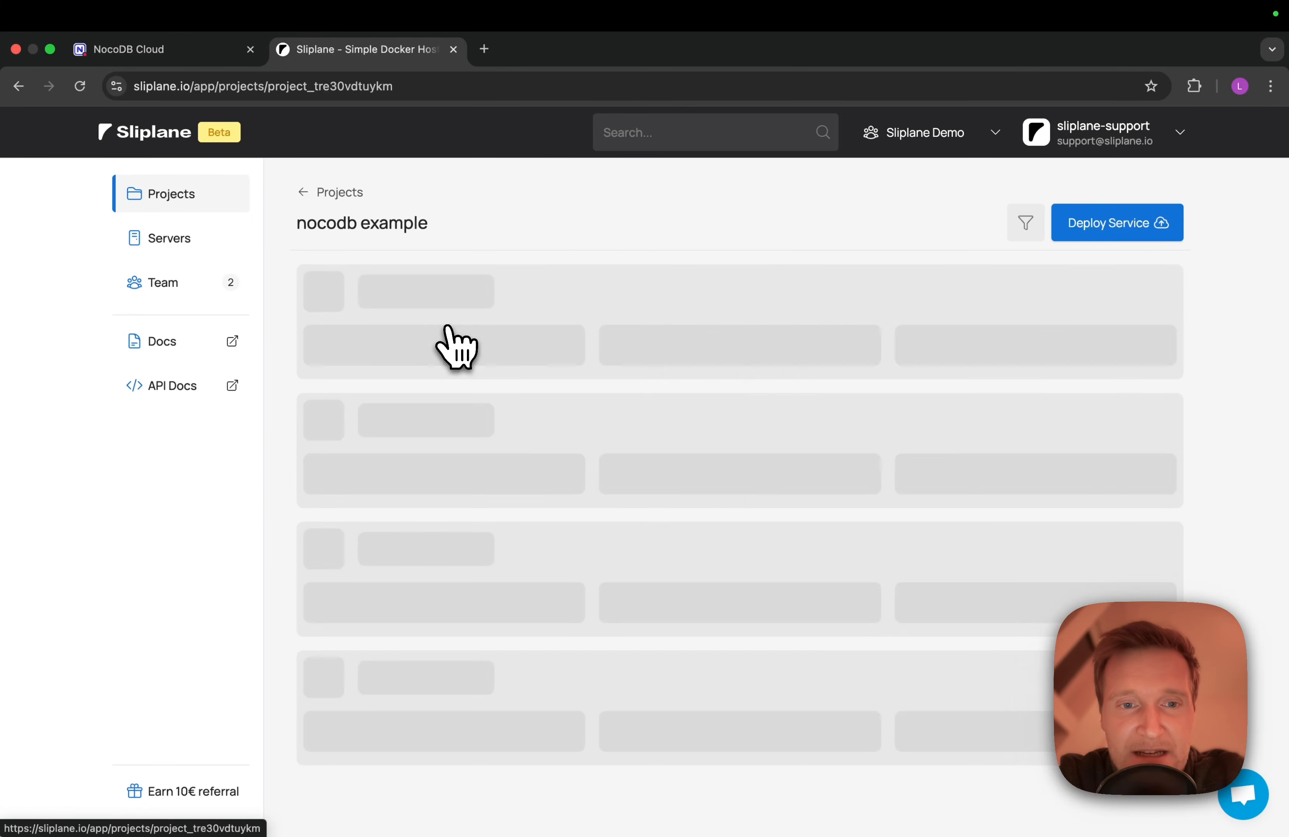
left_click(719, 500)
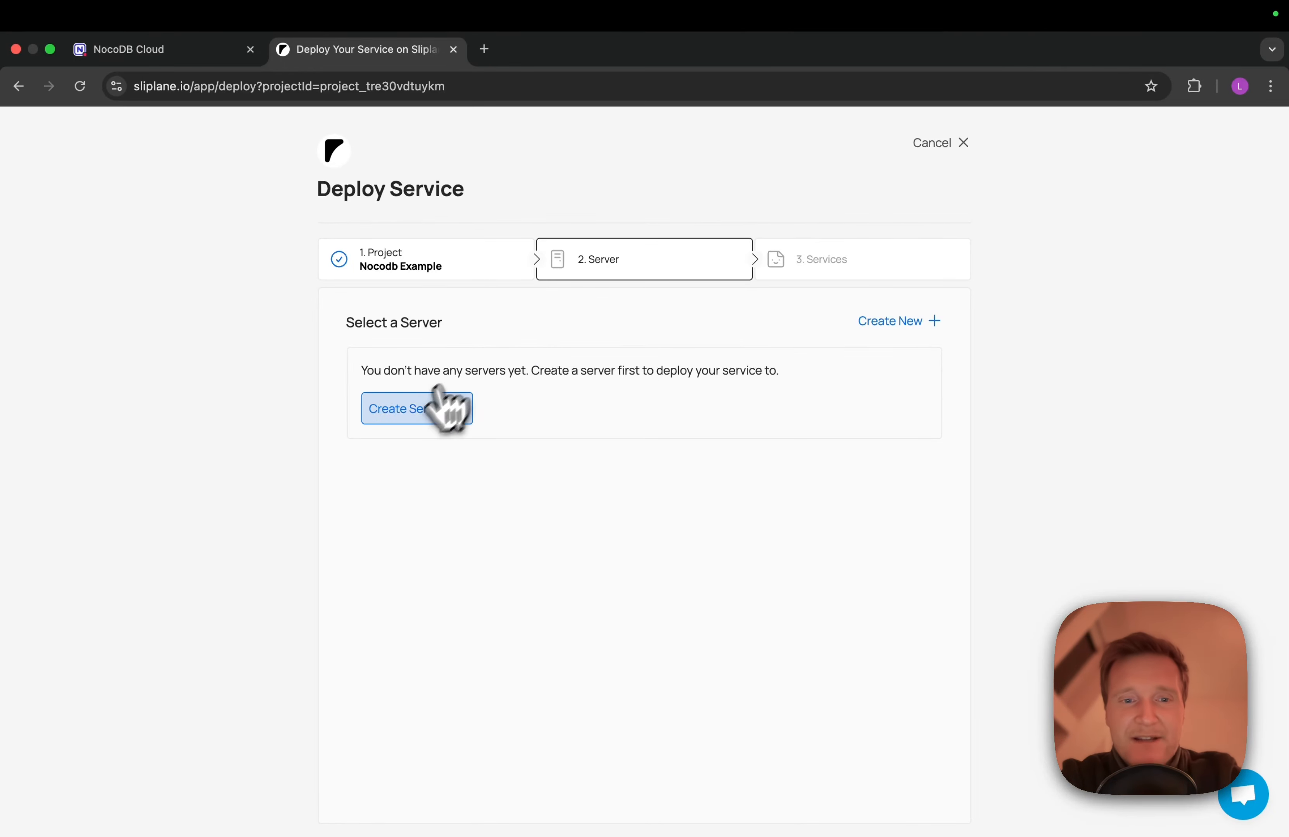
Create a paid server named 'nocodb' in Falkenstein and select it for the deployment
left_click(421, 411)
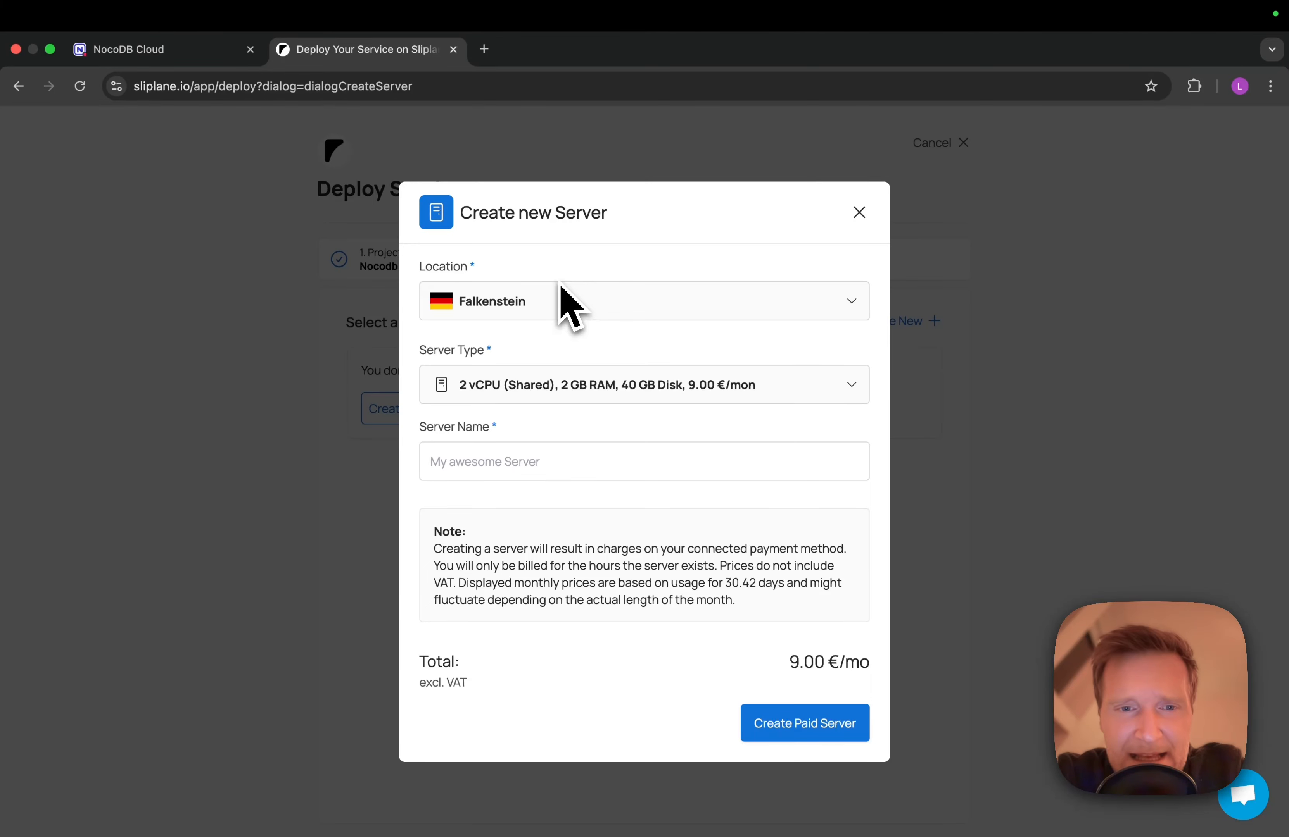
left_click(471, 459)
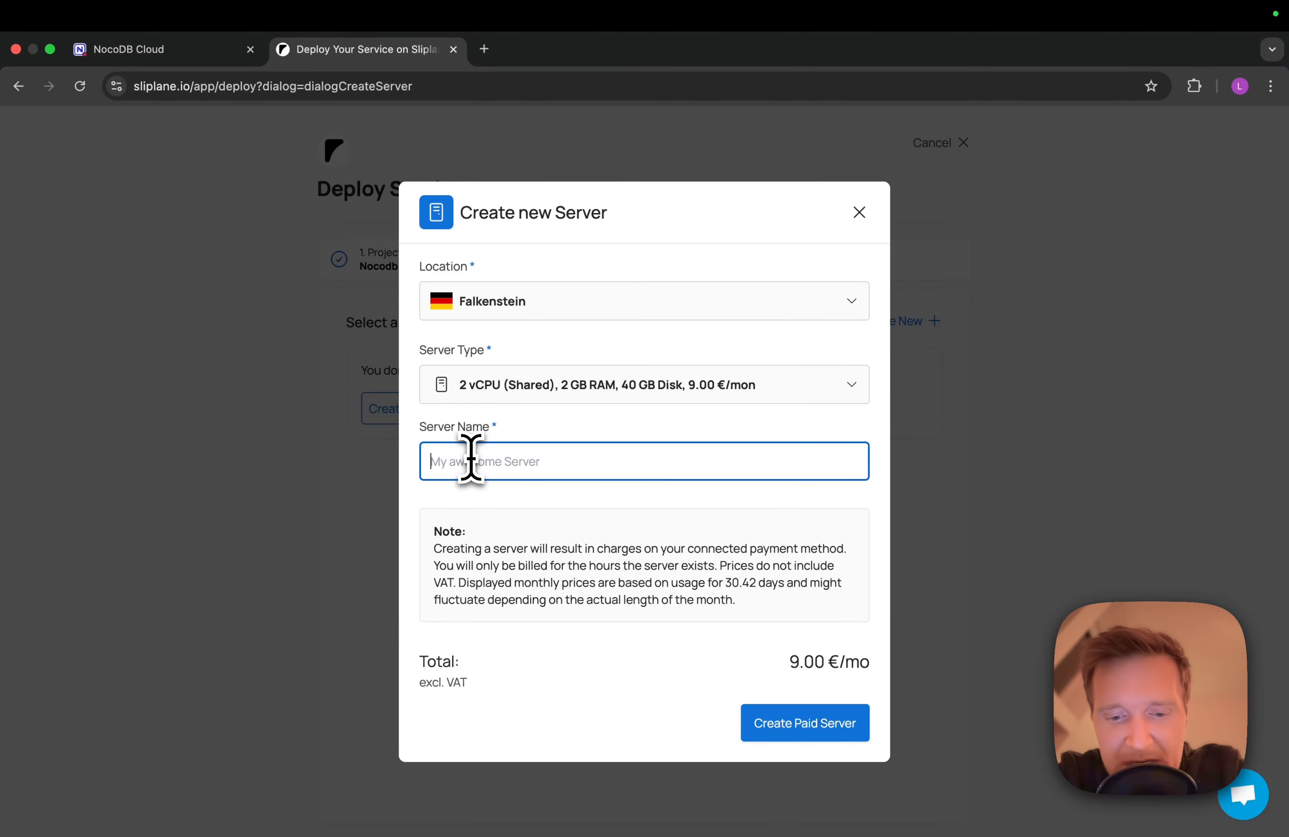
type("nocodb")
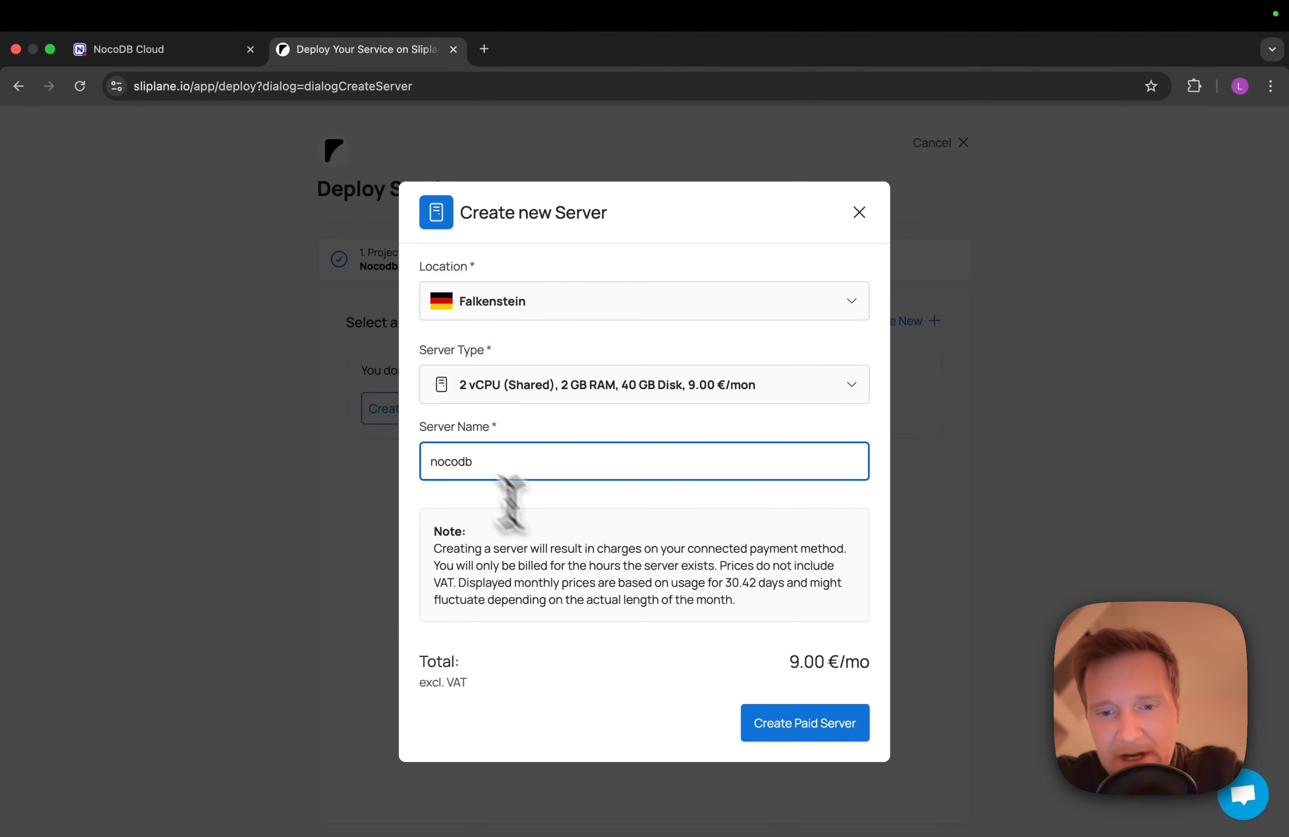
left_click(796, 731)
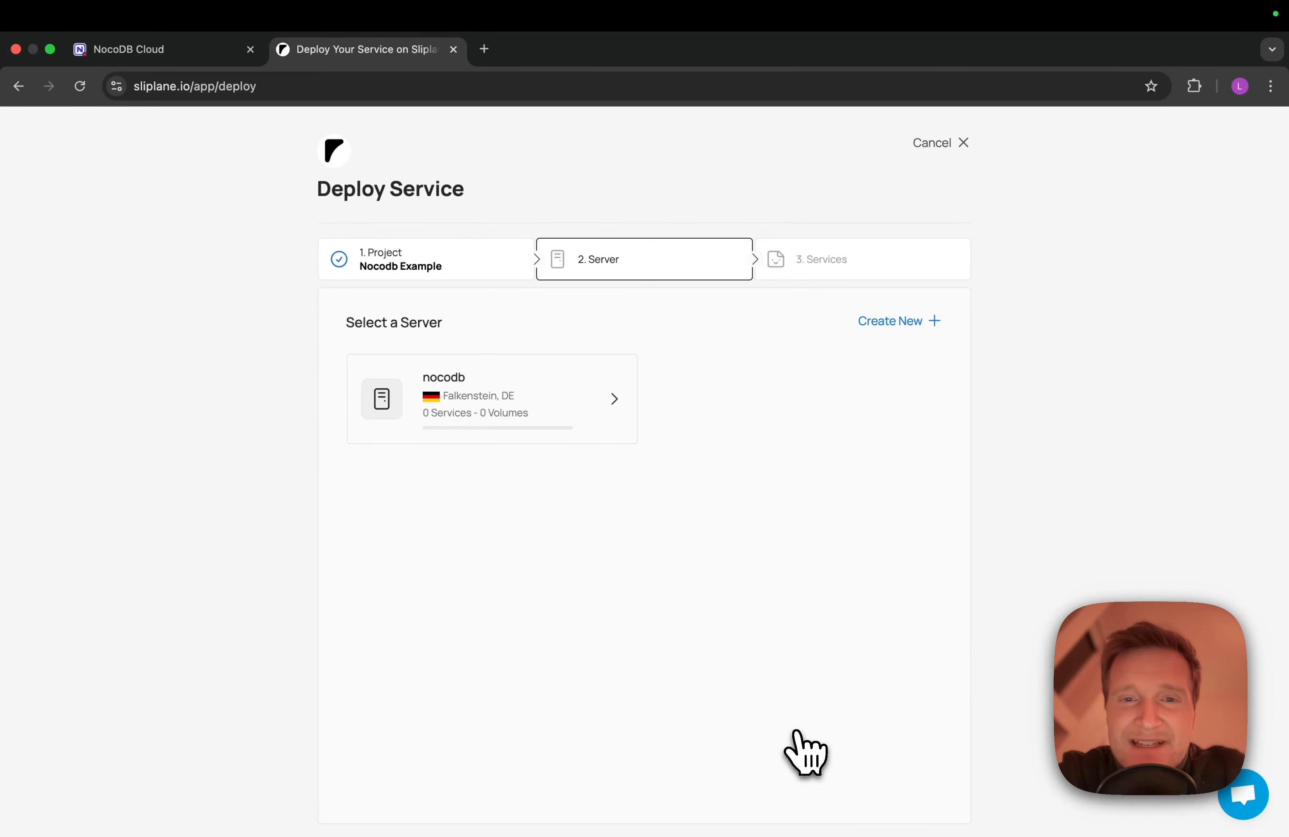
left_click(512, 392)
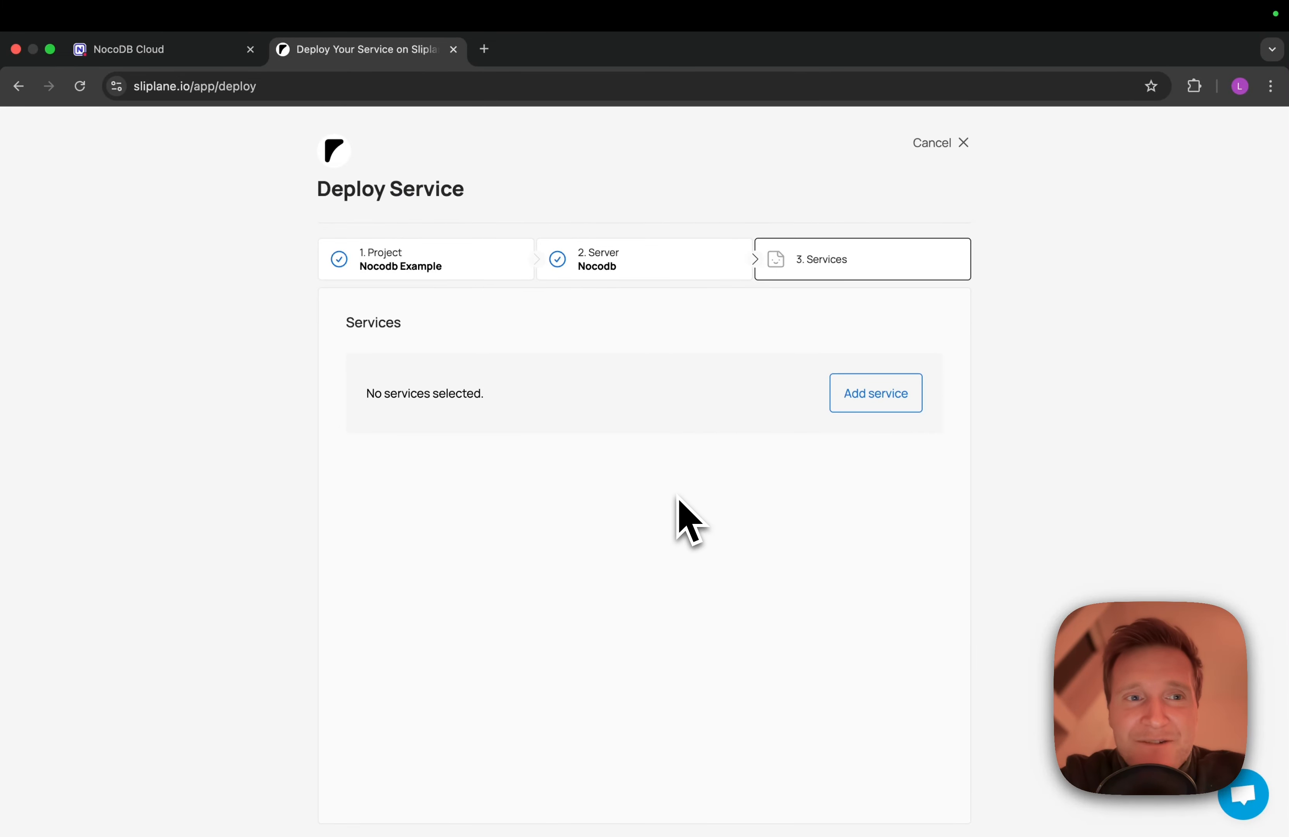
Add a registry service using the image docker.io/nocodb/nocodb with the latest tag
left_click(855, 405)
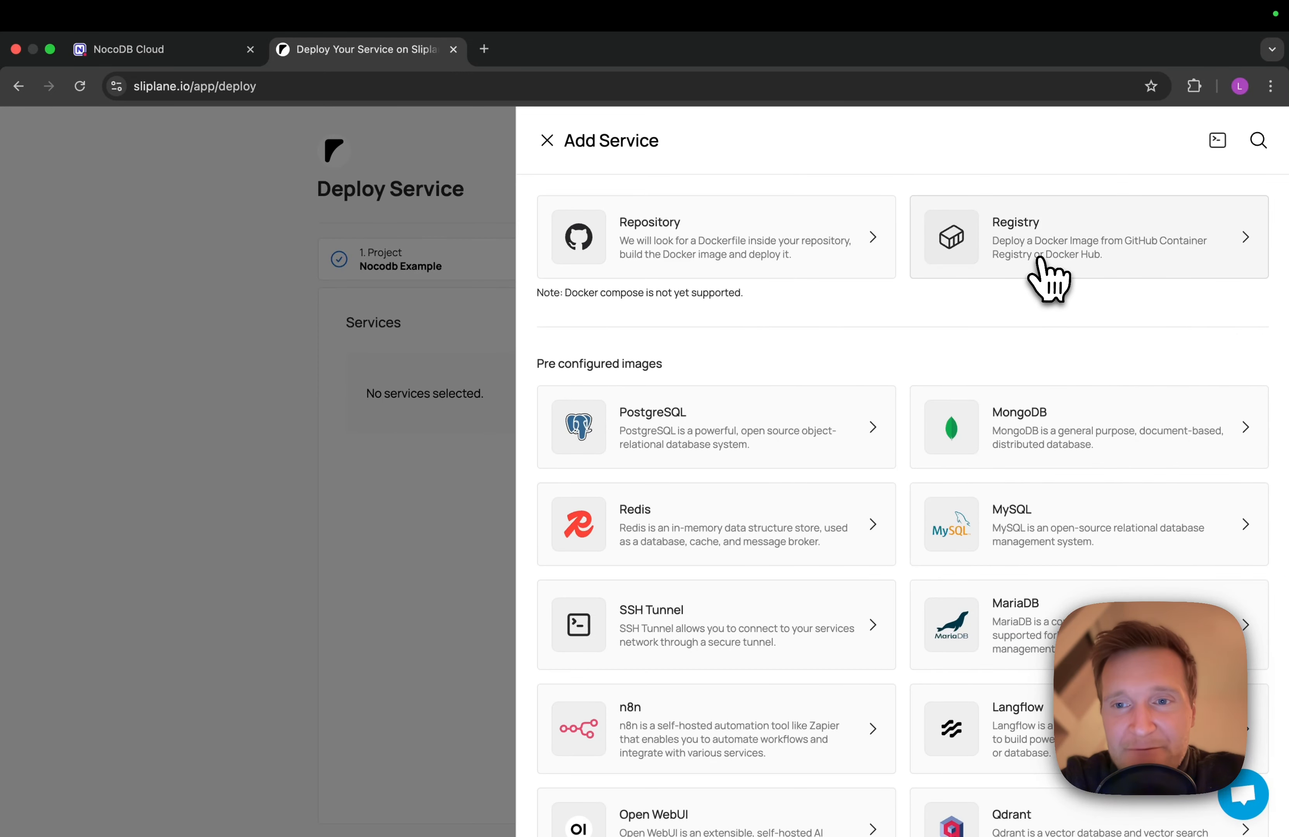
left_click(1050, 280)
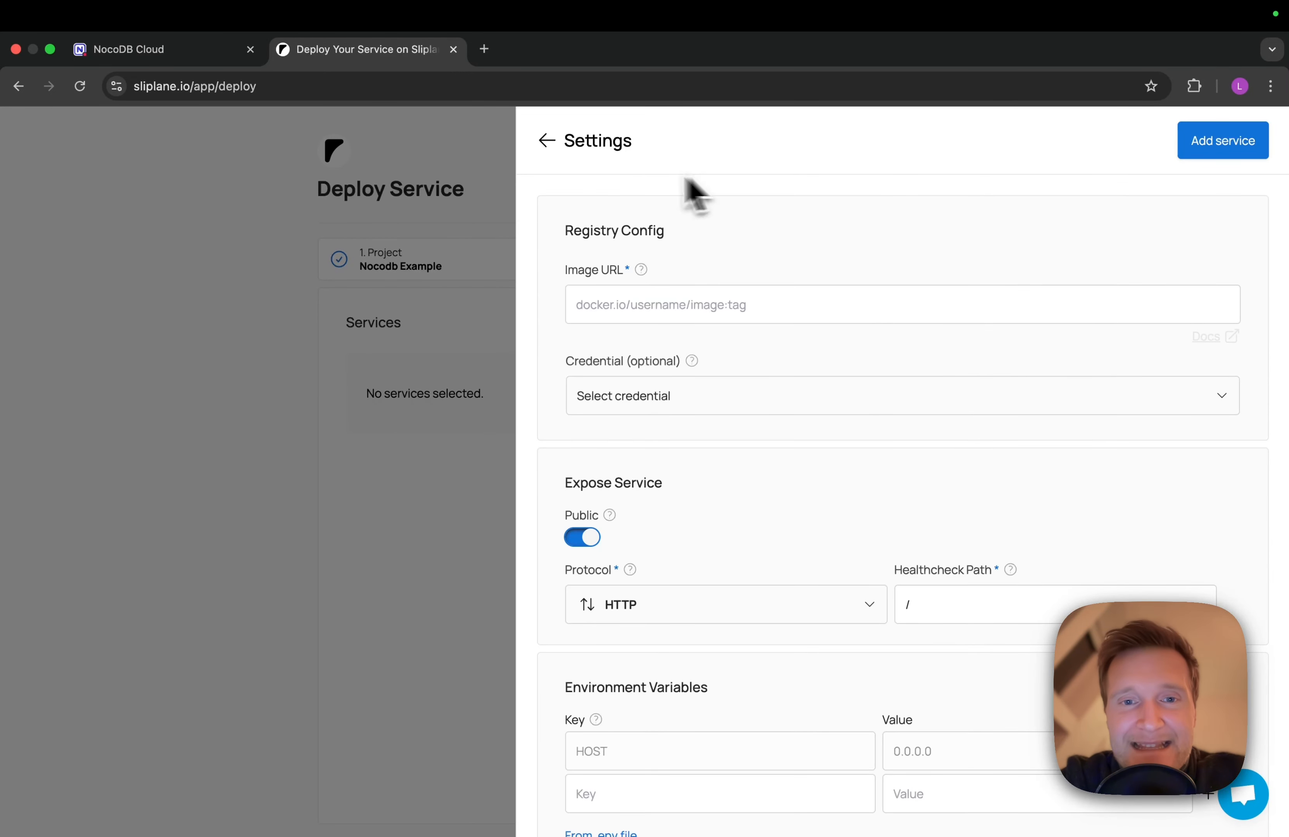
left_click(642, 306)
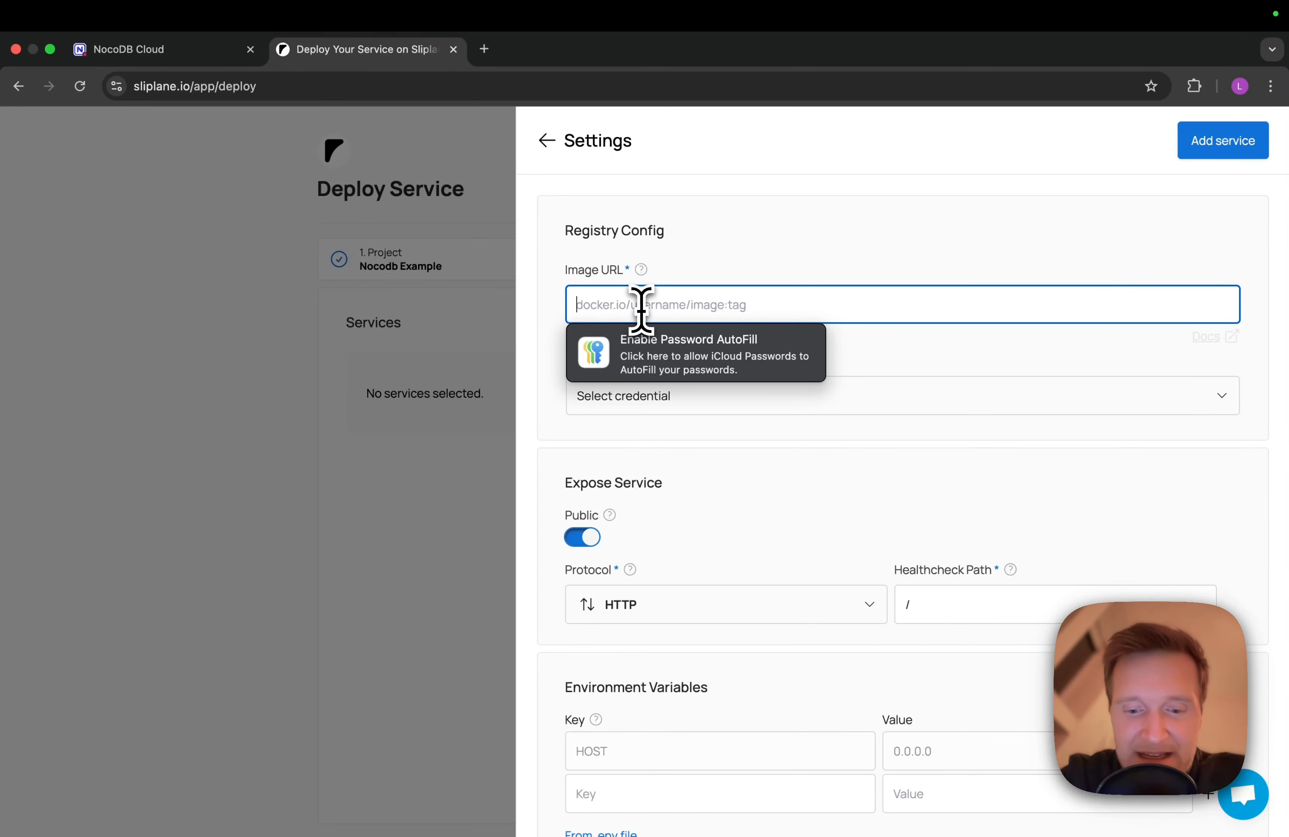
type("noo")
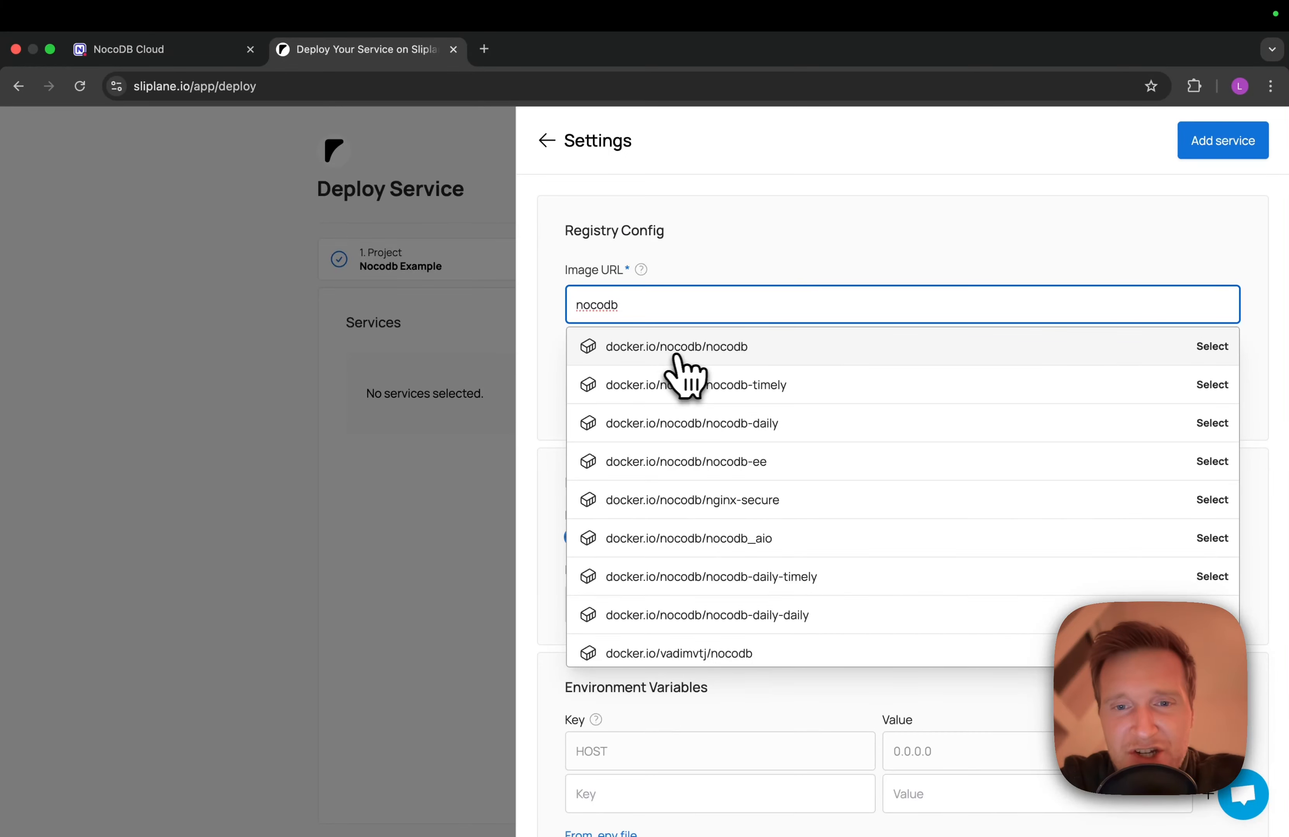
left_click(751, 354)
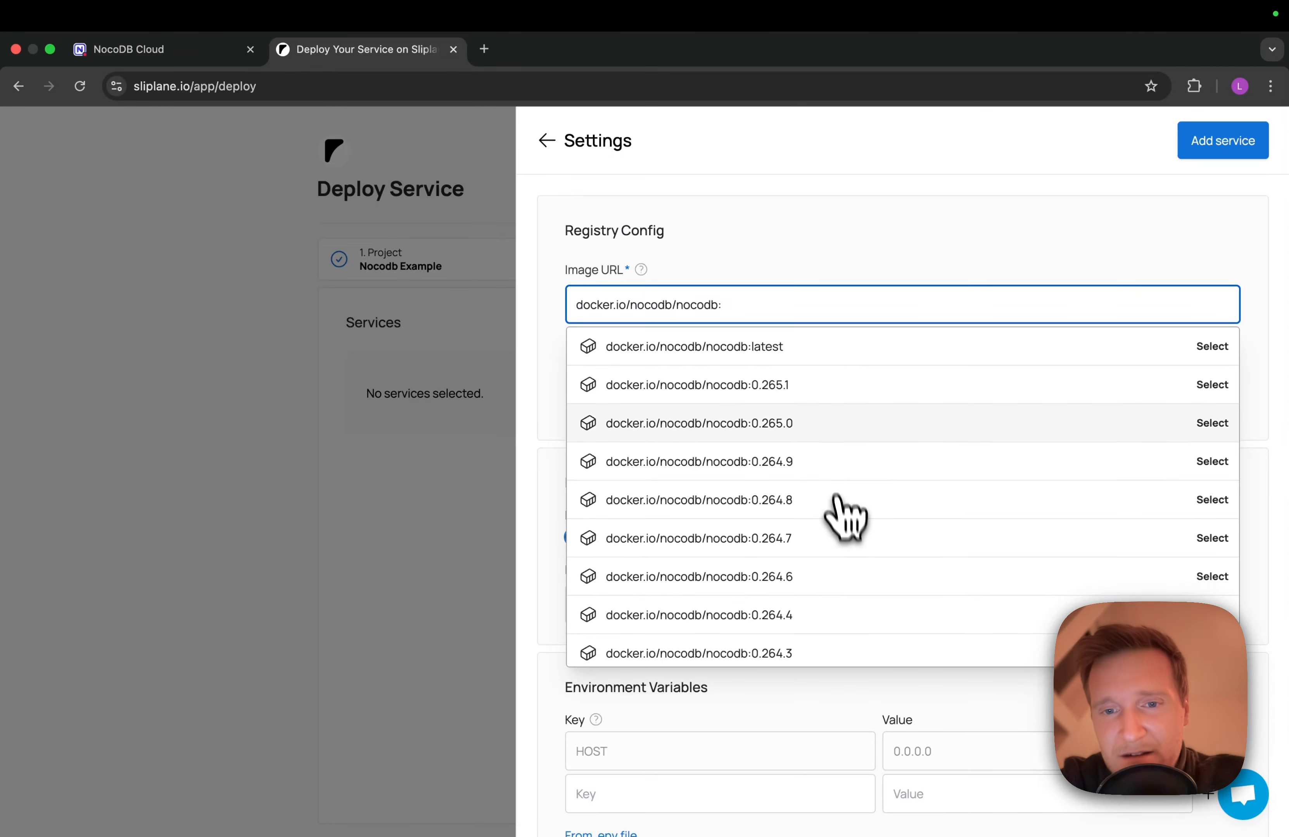
scroll(819, 625, "down", 3)
scroll(819, 620, "up", 4)
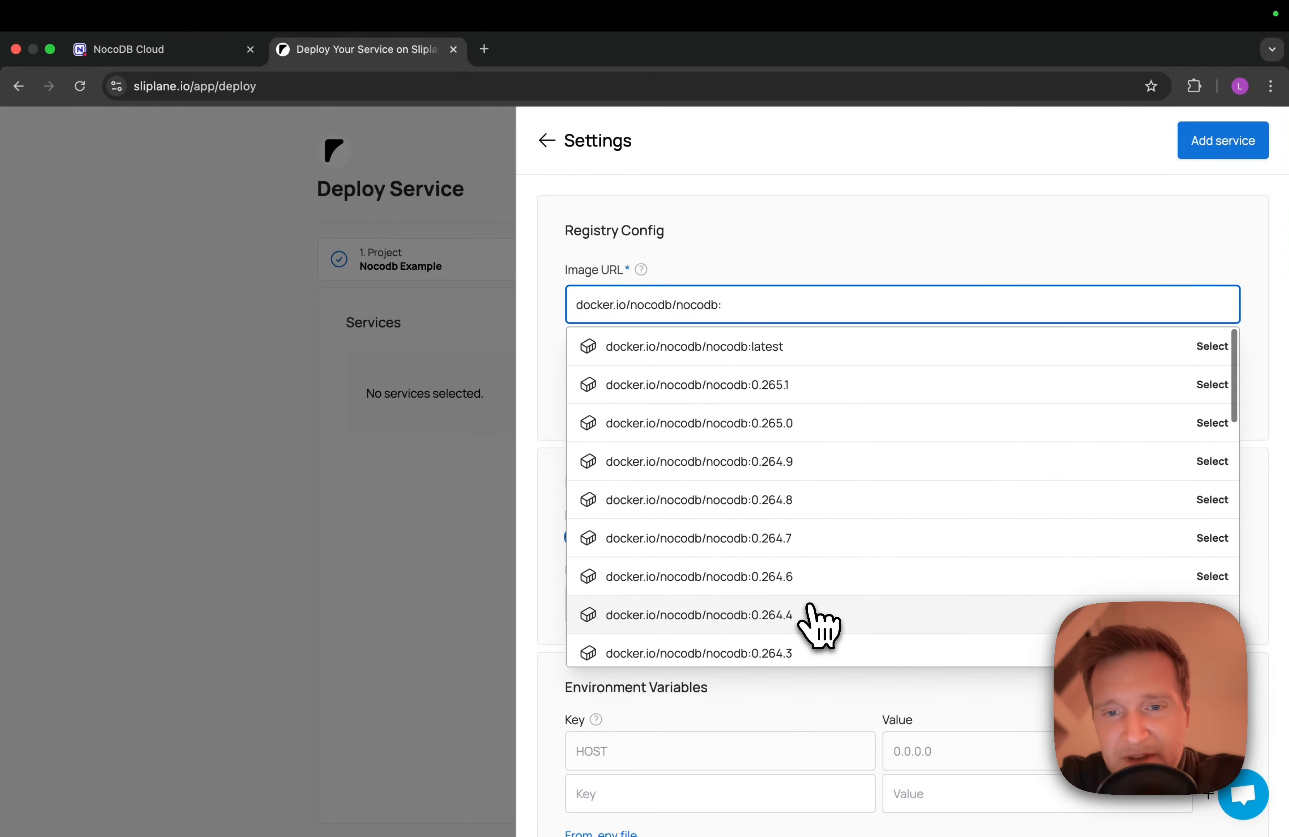
left_click(809, 361)
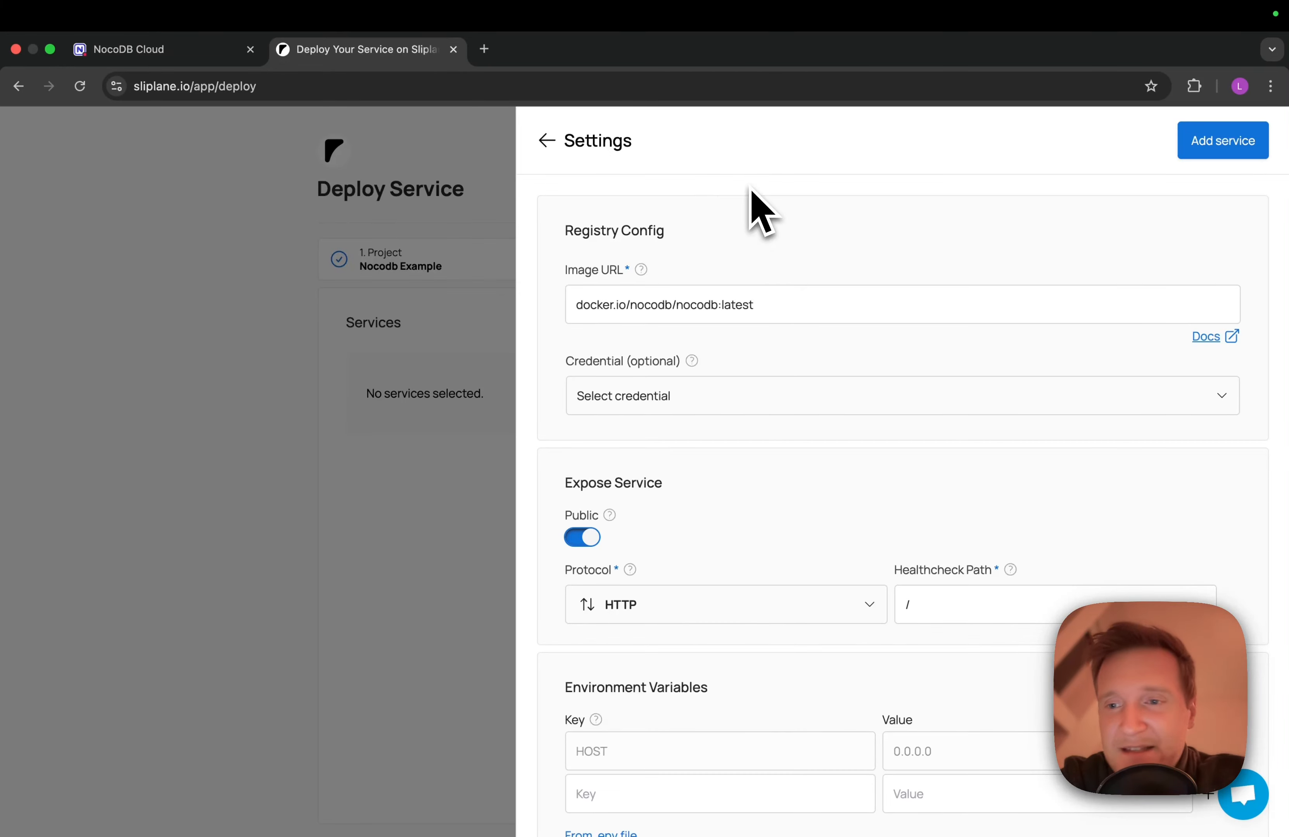
Open the nocodb/nocodb Docker Hub page and find the Docker with SQLite and Docker with PG instructions
left_click(1208, 341)
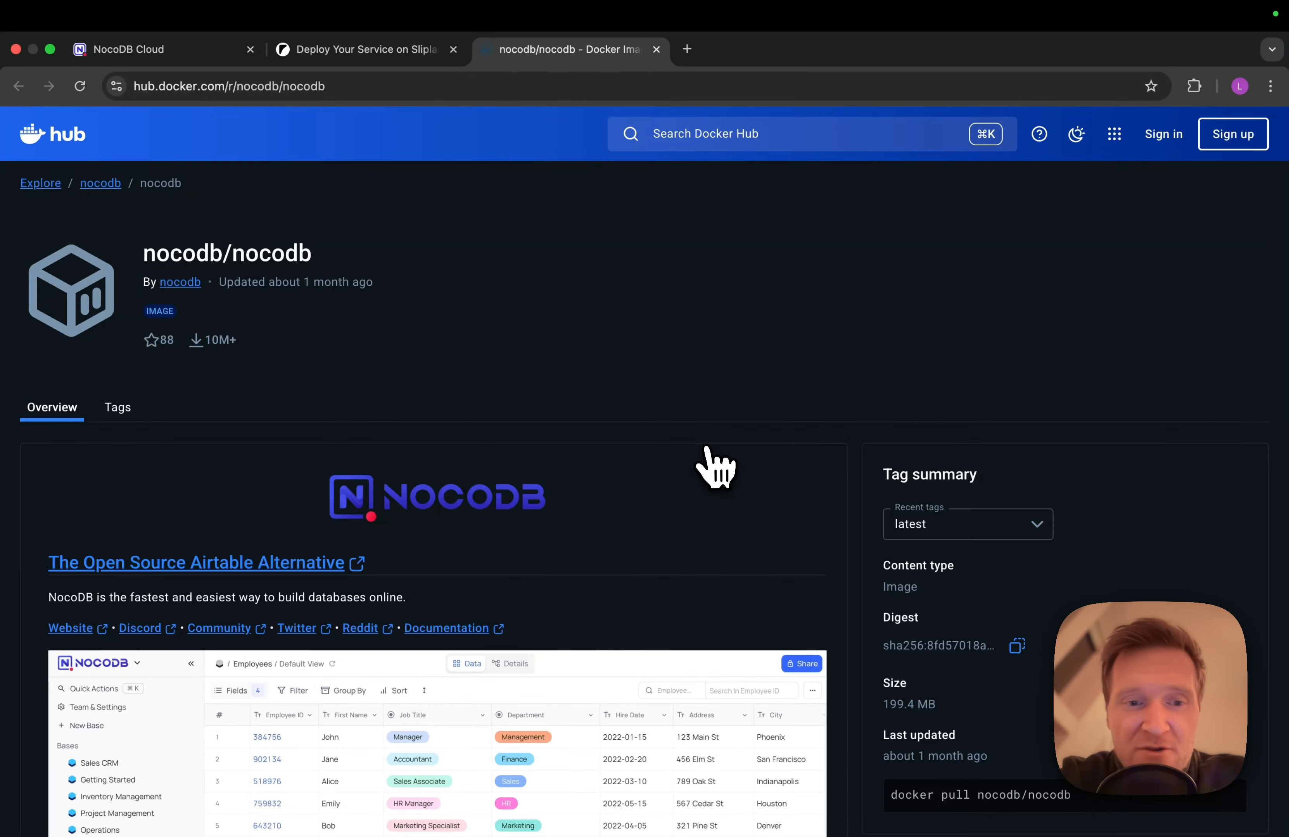
scroll(707, 448, "down", 15)
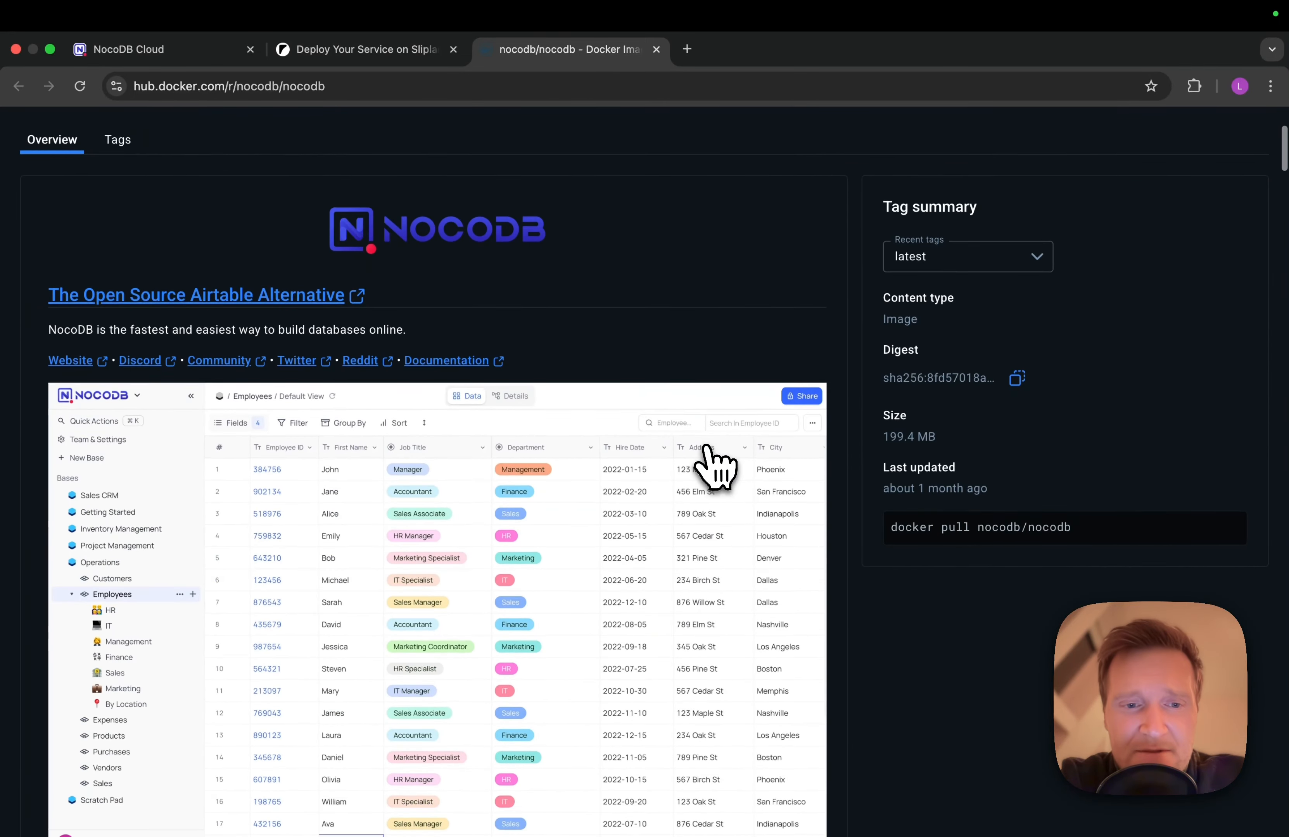
scroll(707, 449, "down", 10)
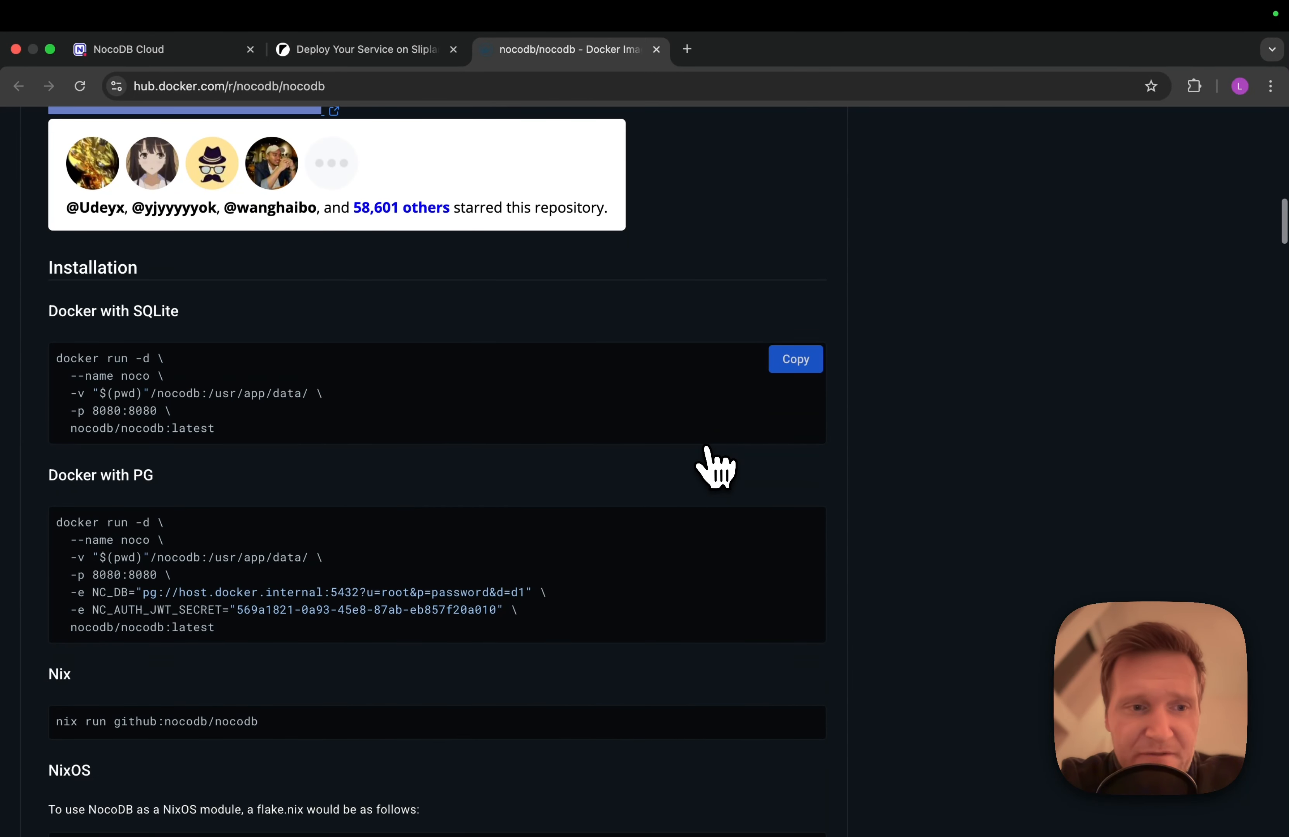
scroll(715, 467, "up", 1)
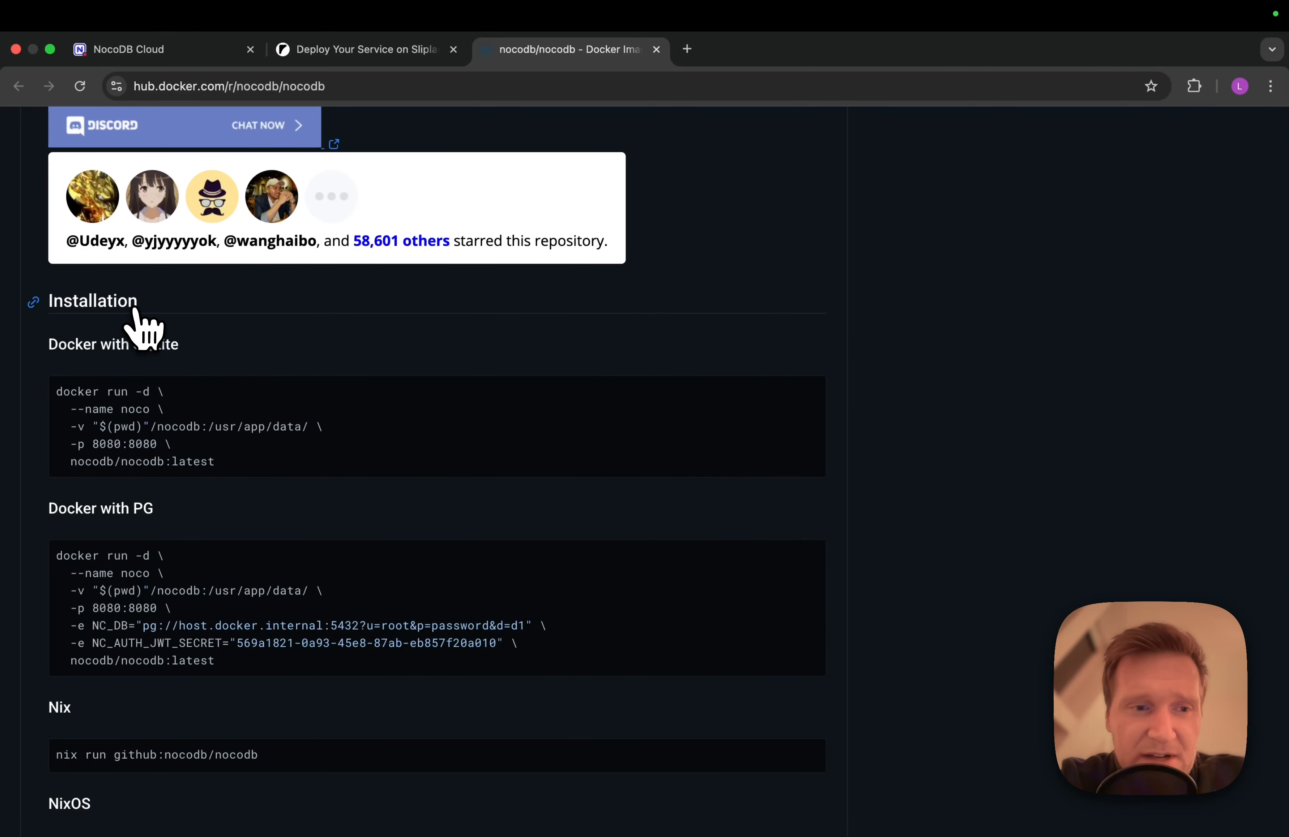
left_click_drag(49, 344, 197, 349)
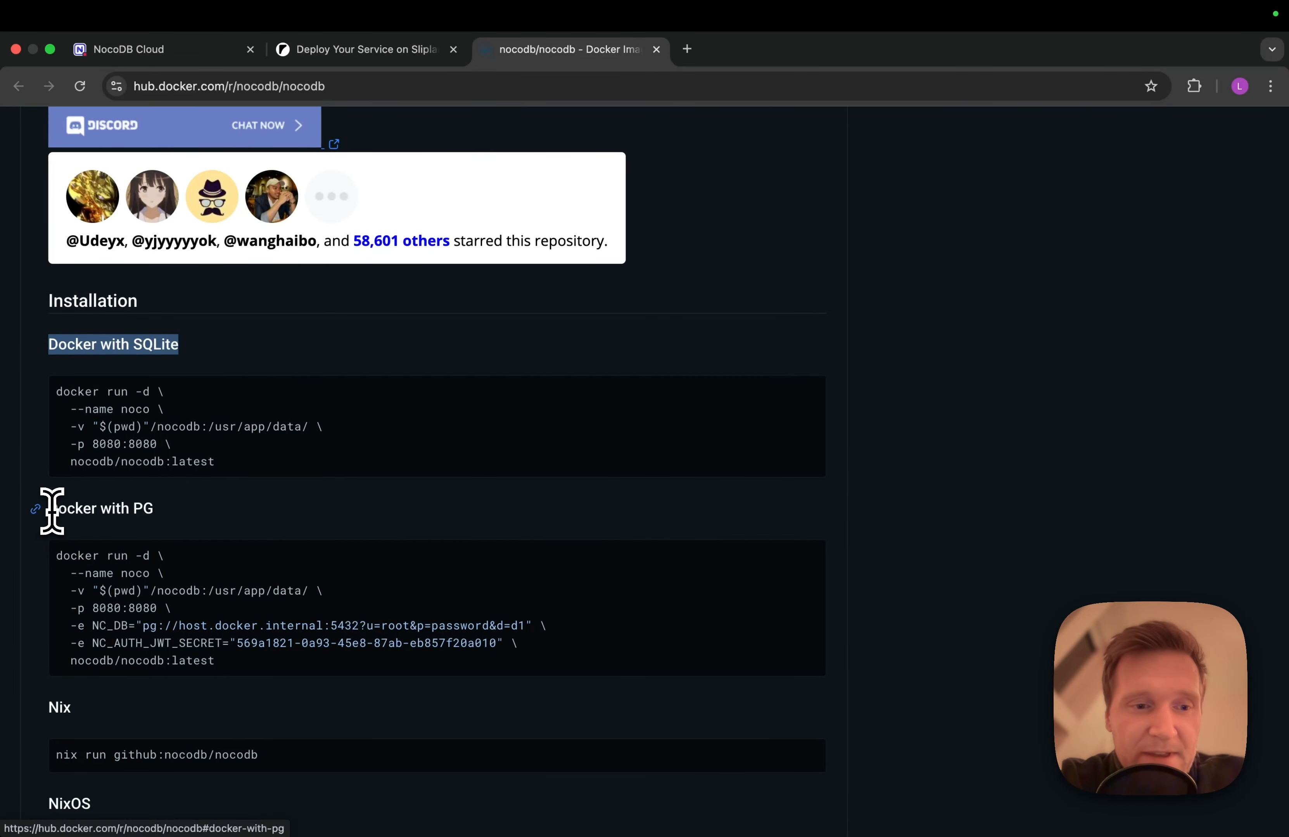
left_click_drag(52, 510, 159, 517)
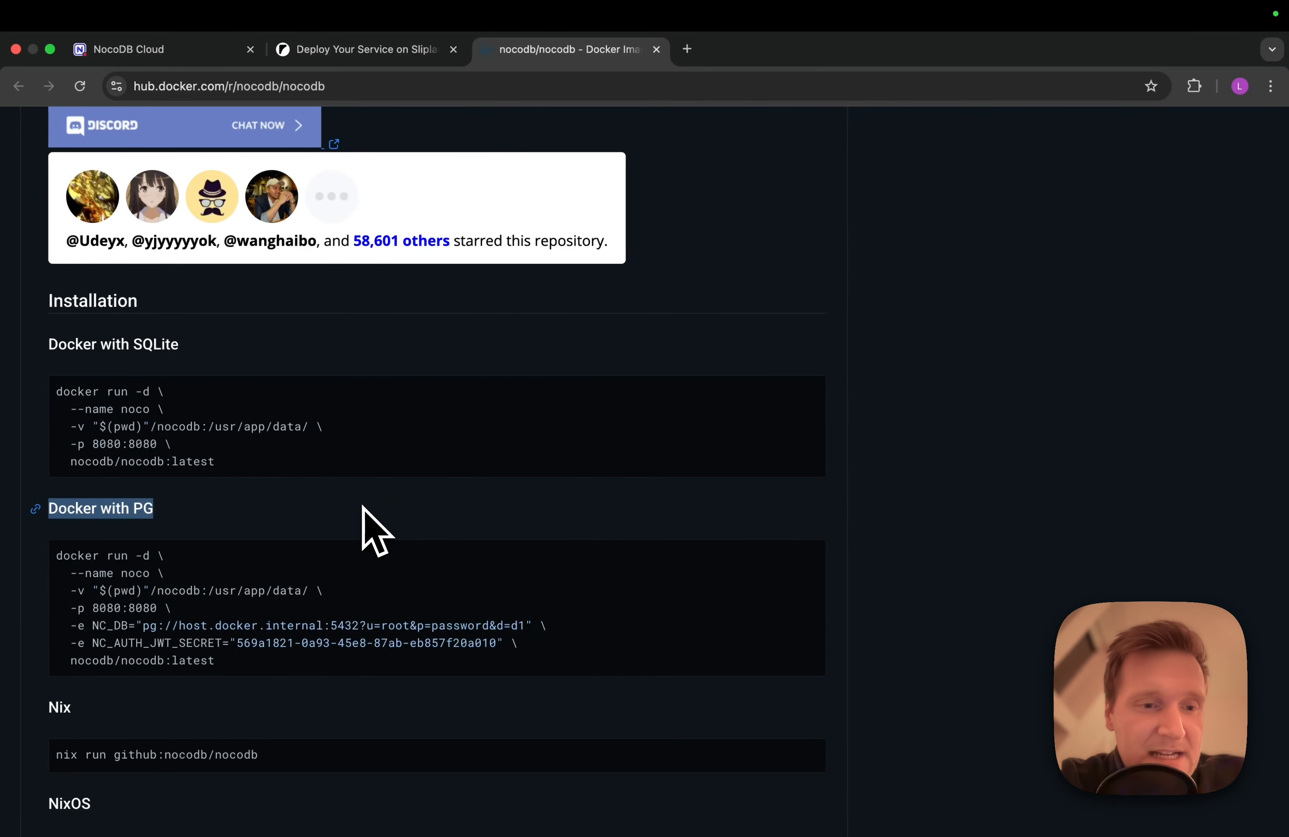
left_click(209, 426)
Select the /usr/app/data/ path in the SQLite install command and return to Sliplane
left_click_drag(210, 426, 304, 425)
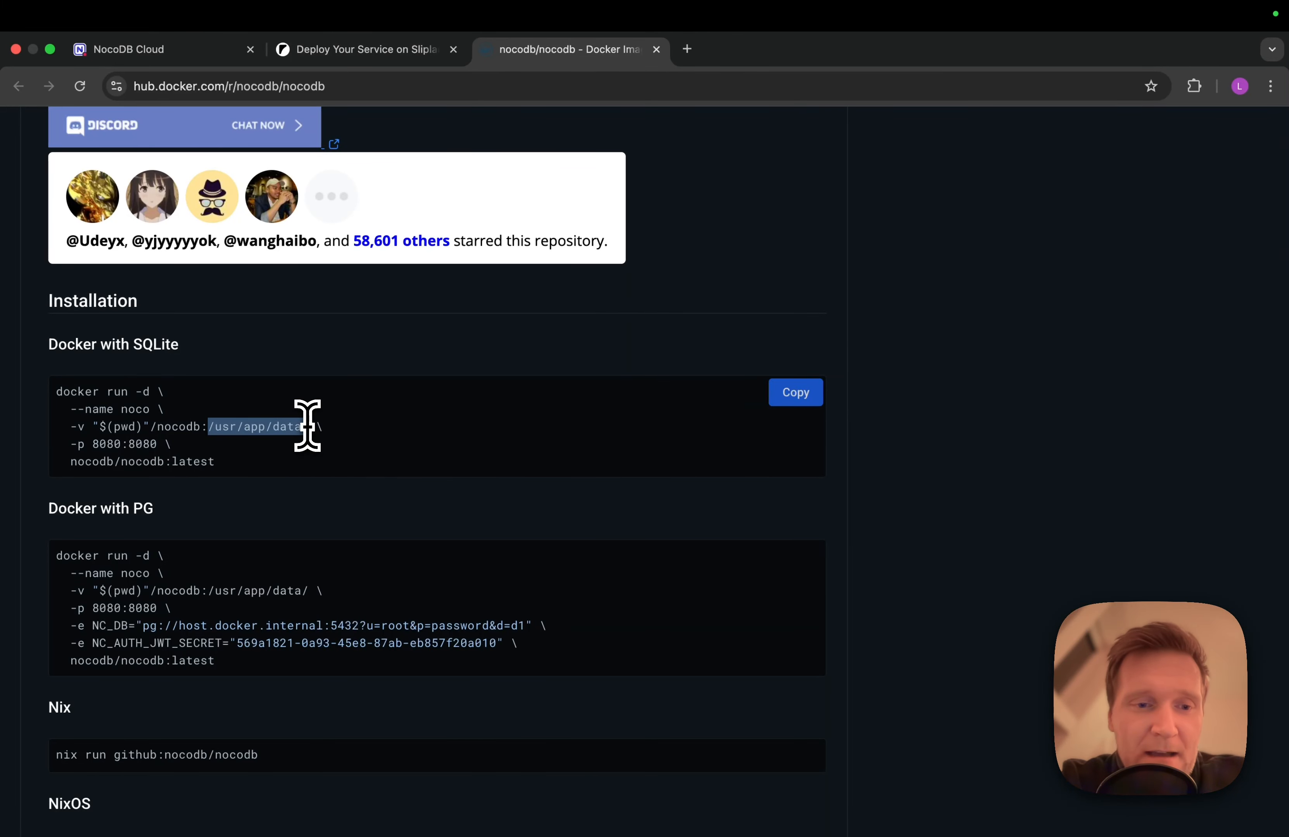
left_click_drag(307, 426, 309, 426)
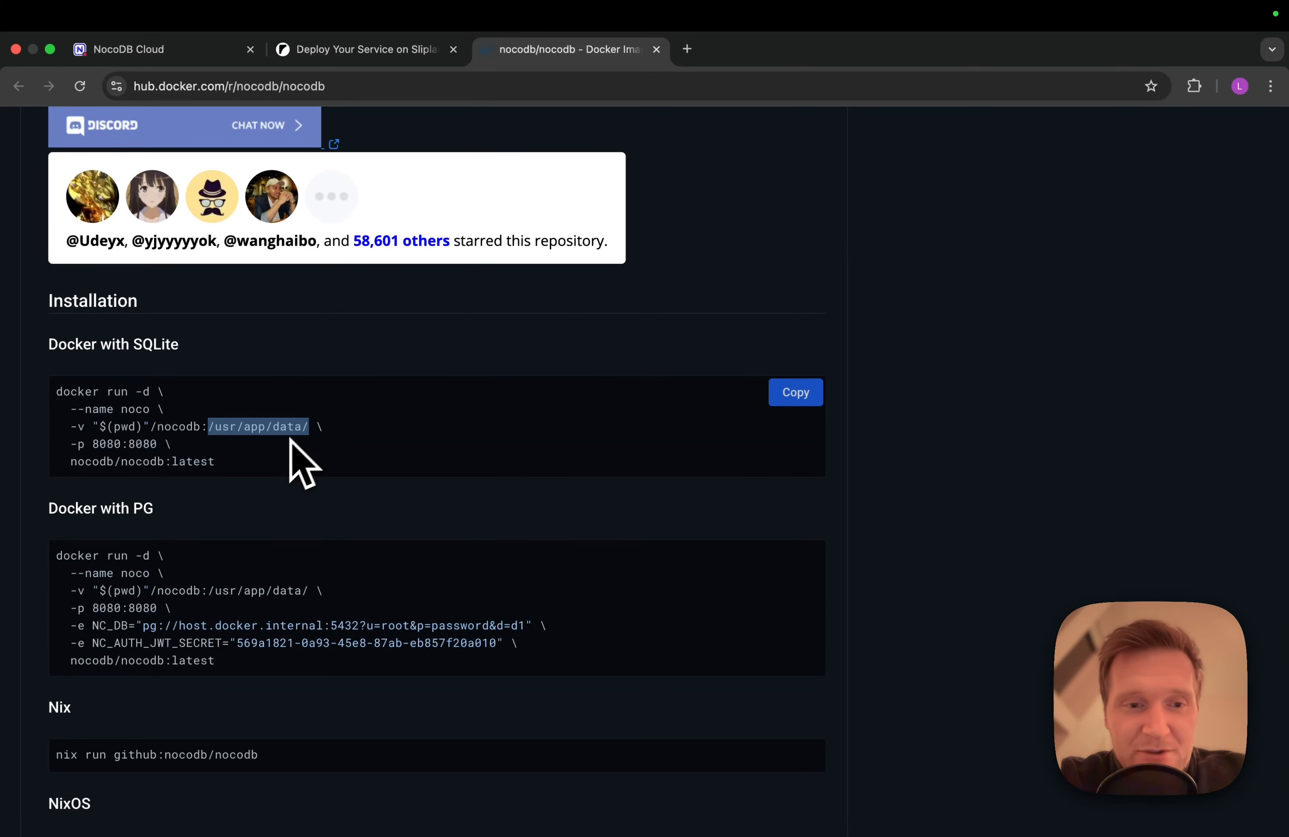
left_click(348, 54)
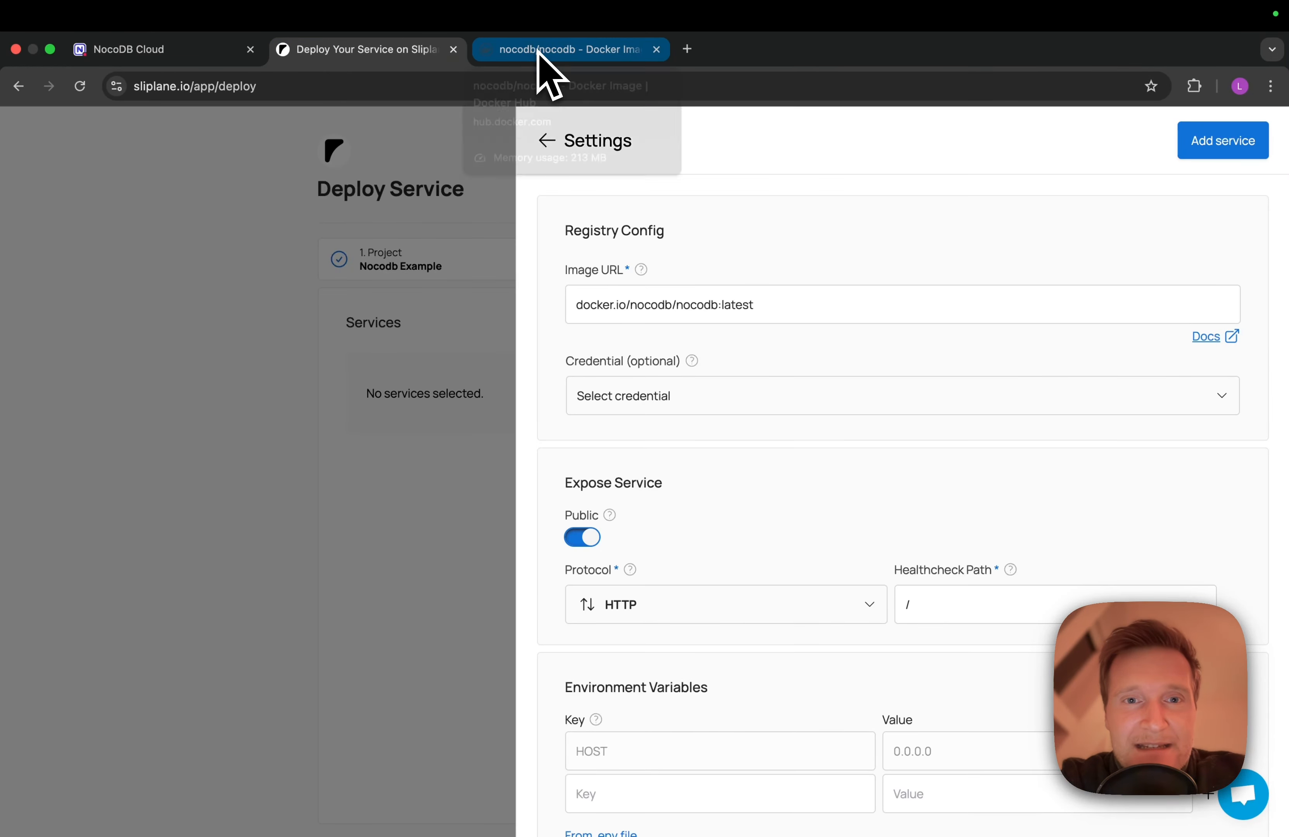
Create a new volume named nocodb-sqllite for the nocodb/nocodb service
scroll(674, 424, "down", 7)
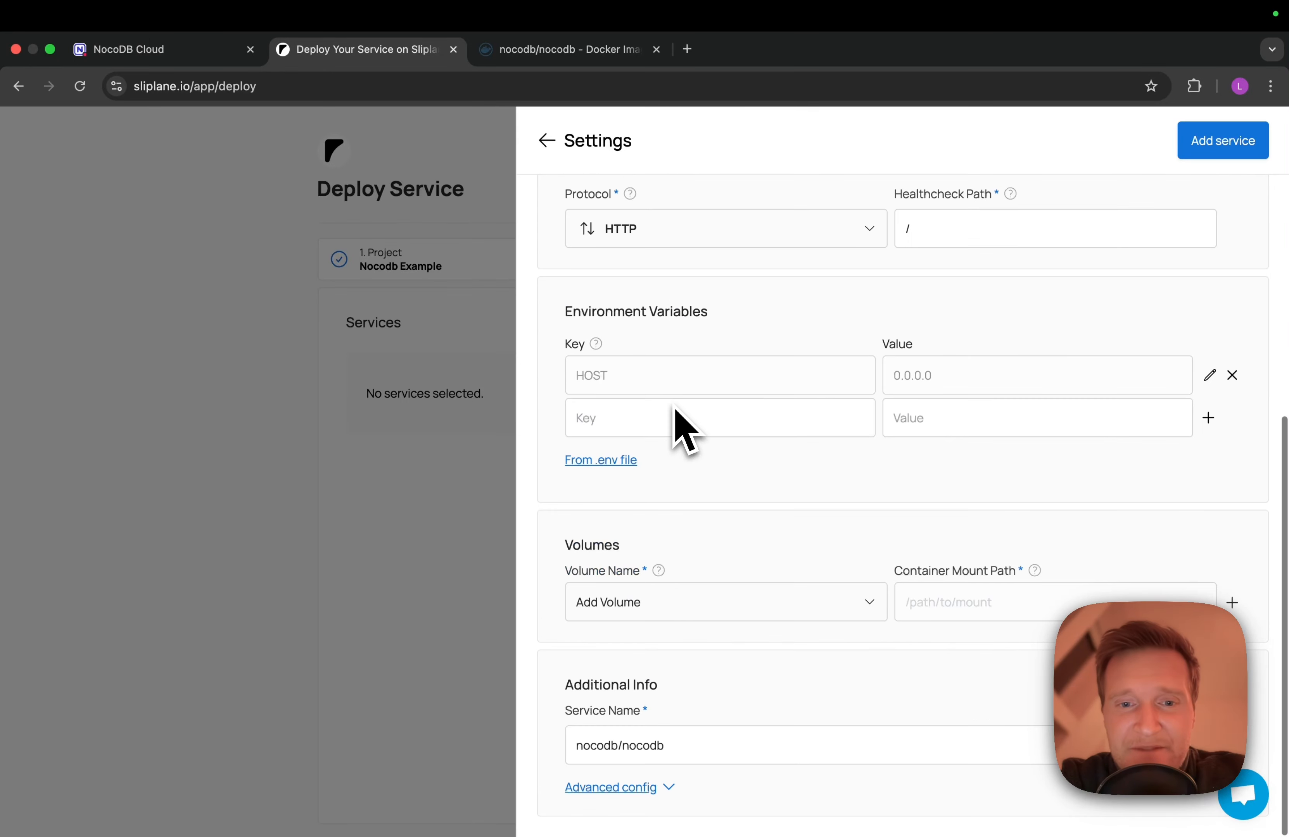
left_click(670, 603)
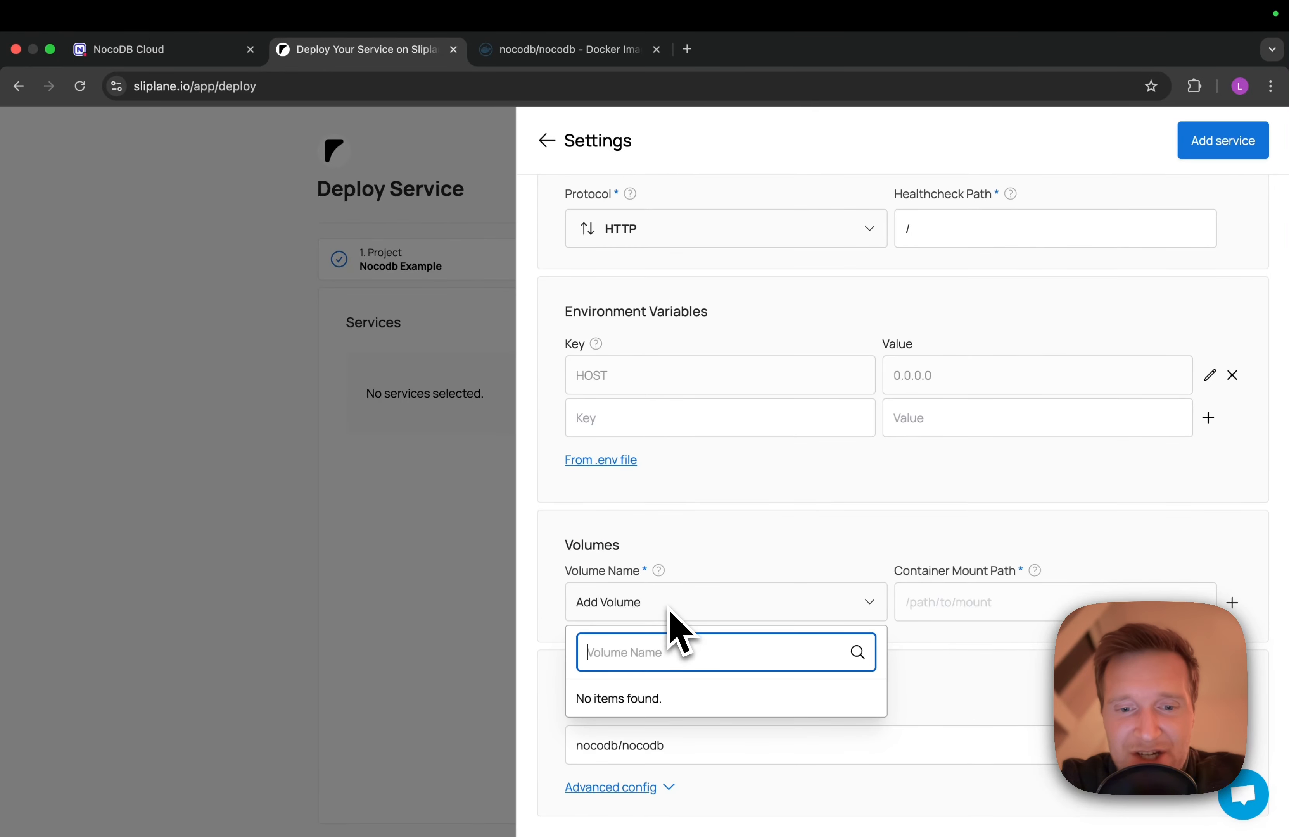
type("nocodb-")
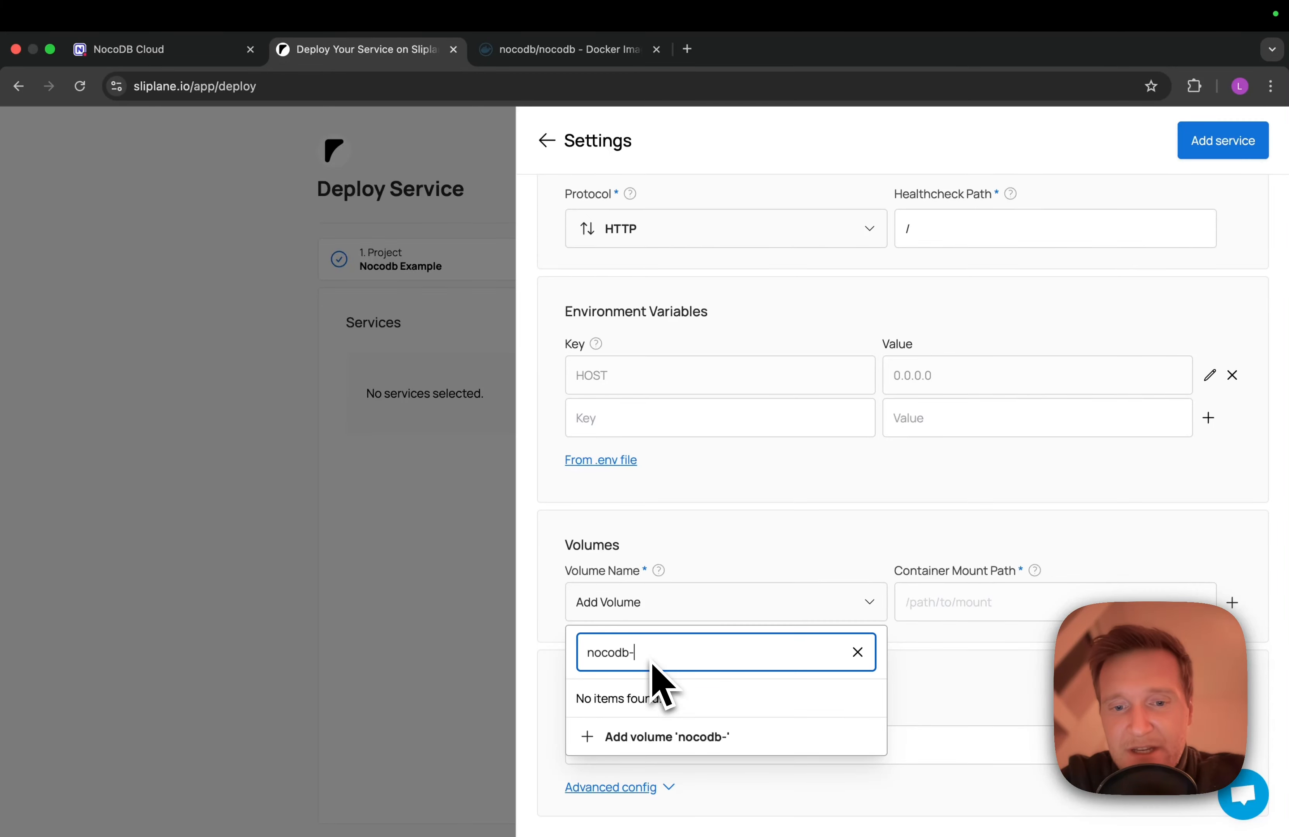
type("sqllite")
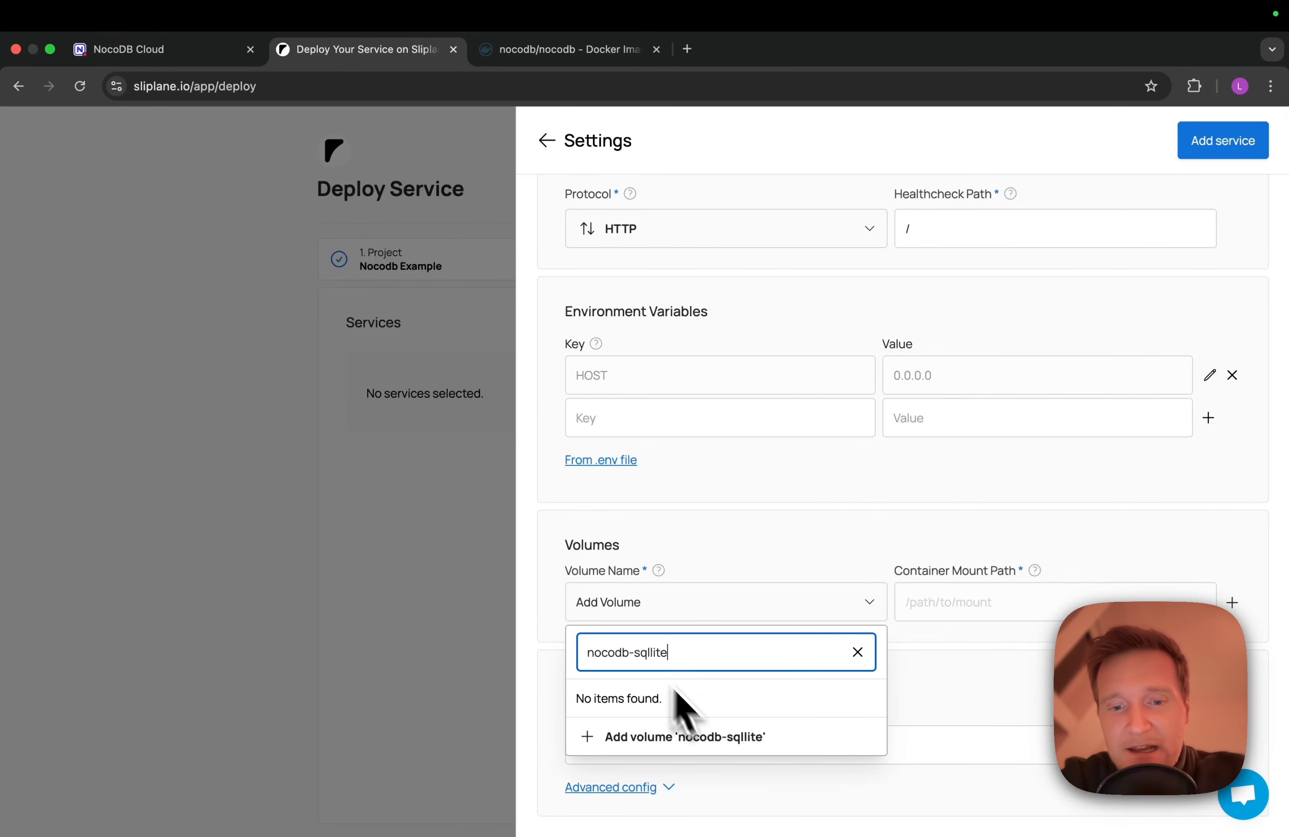
left_click(718, 738)
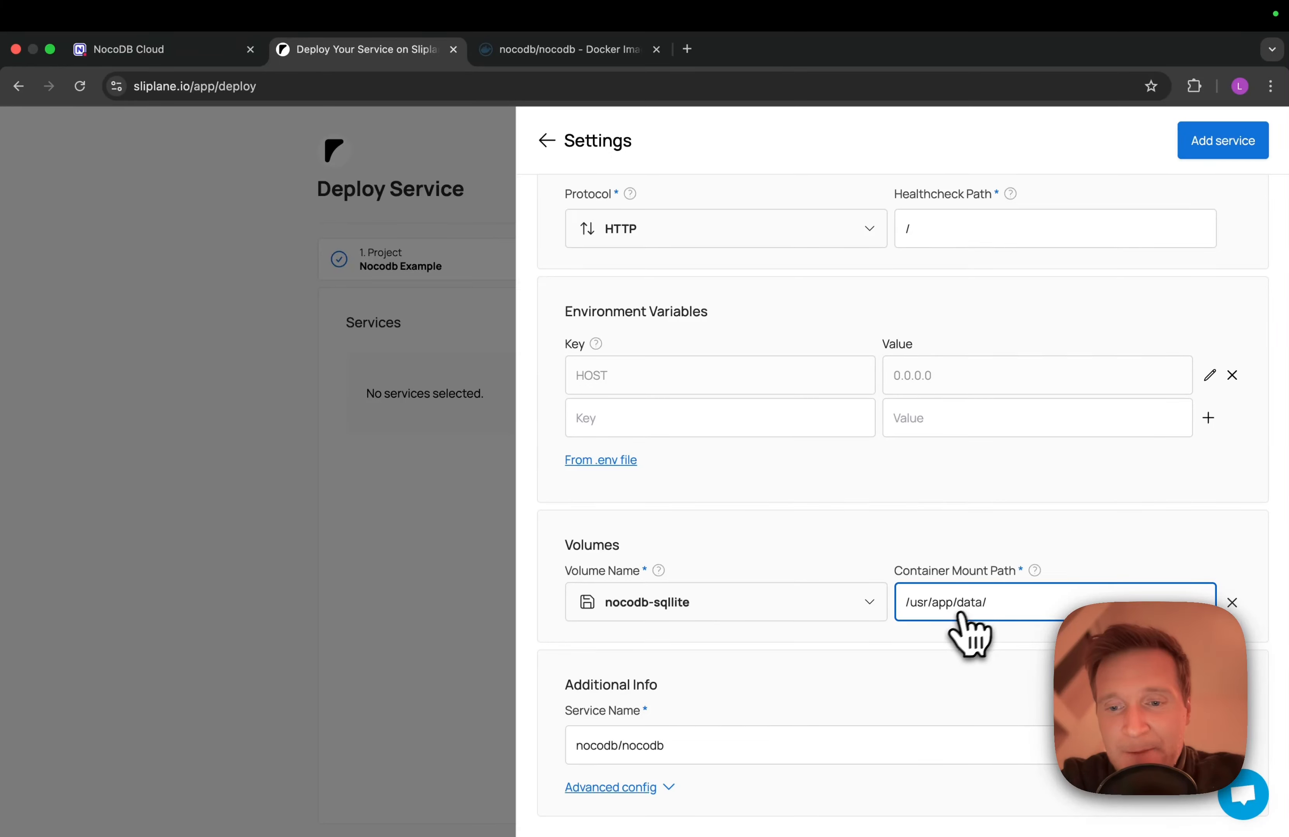
Paste /usr/app/data as the container mount path, without the trailing slash, and add the service
left_click(534, 50)
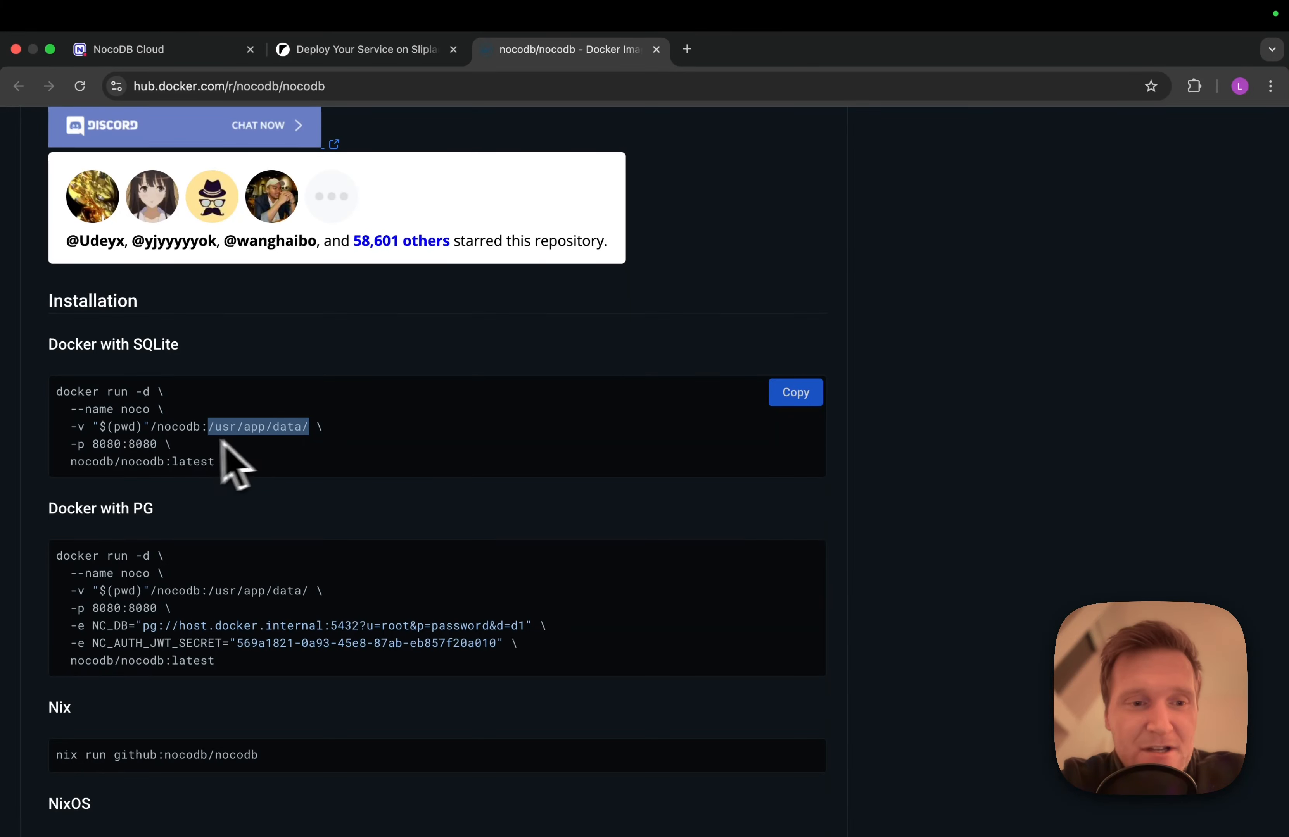
left_click_drag(70, 428, 82, 430)
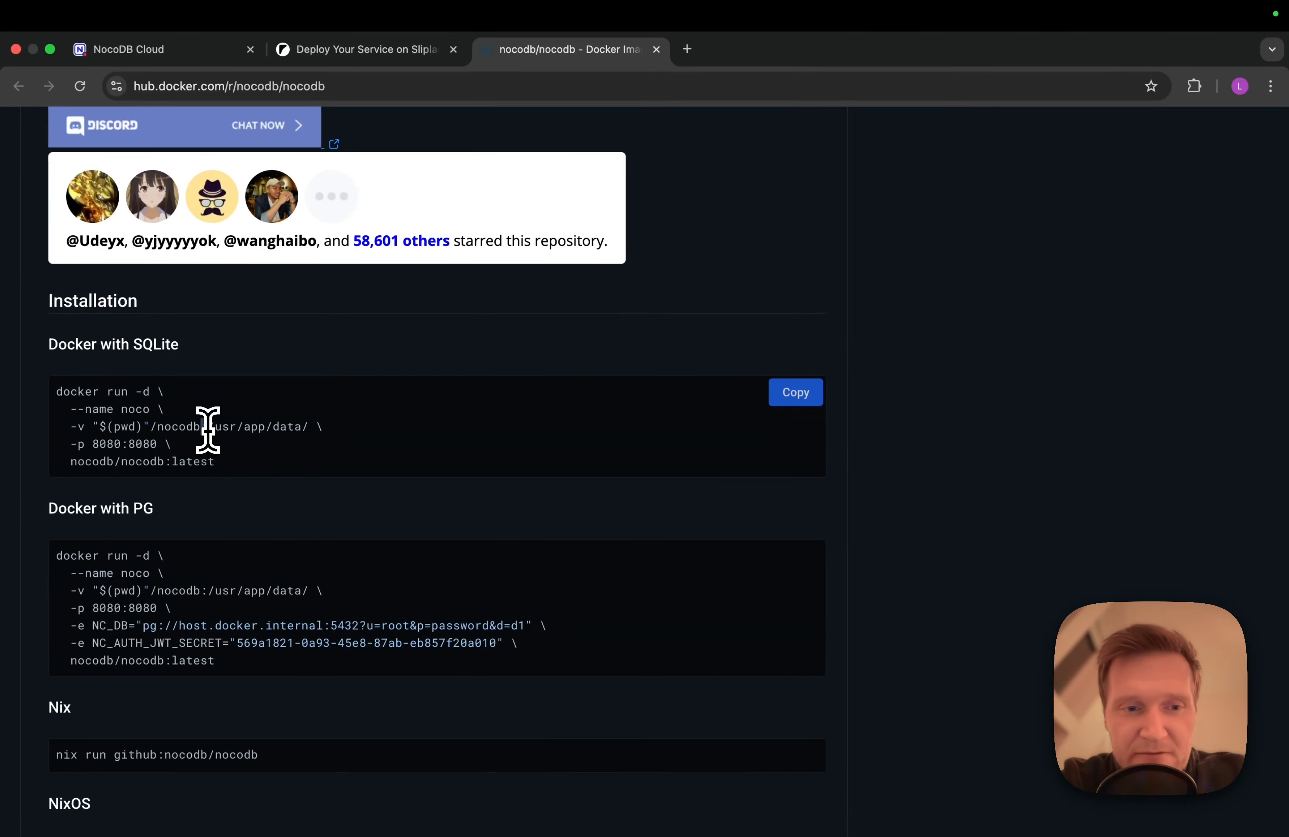
left_click_drag(208, 428, 306, 433)
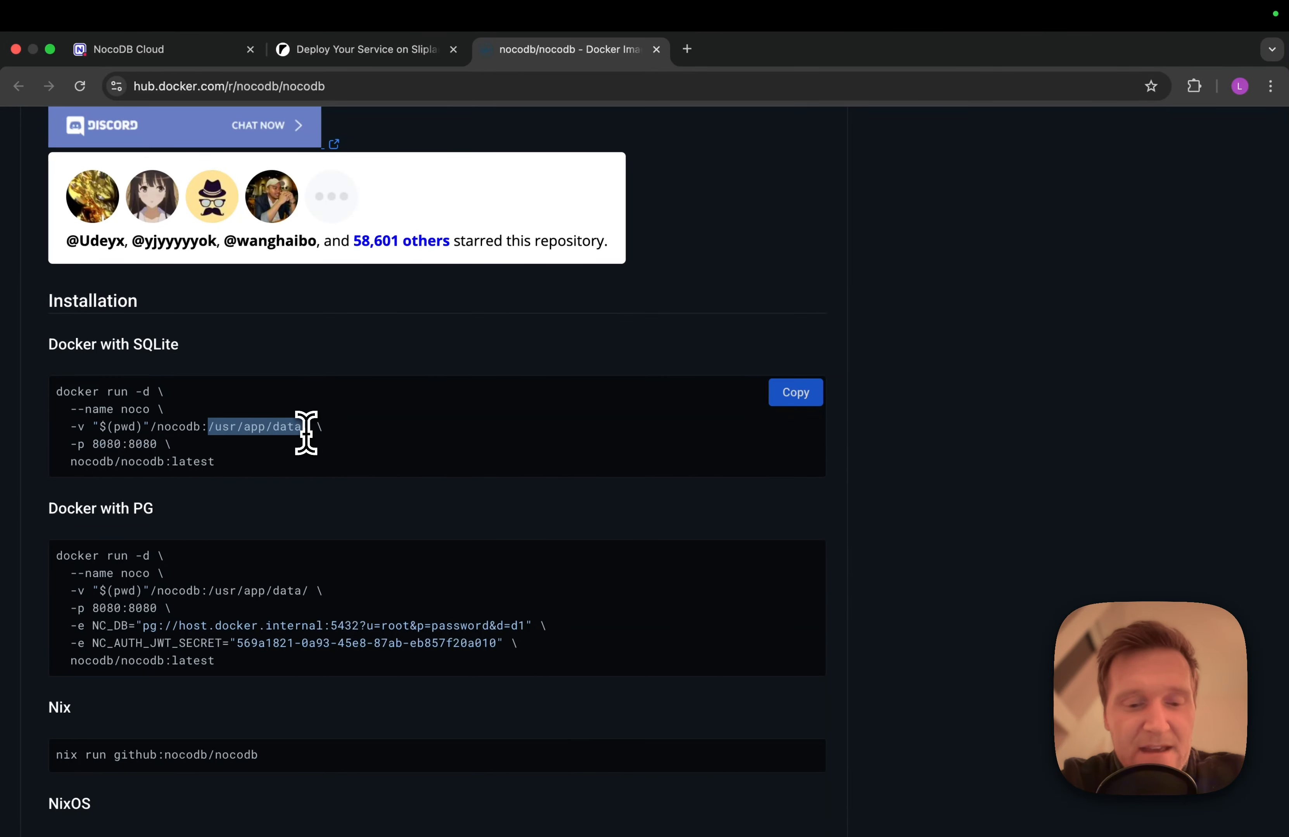
left_click(345, 50)
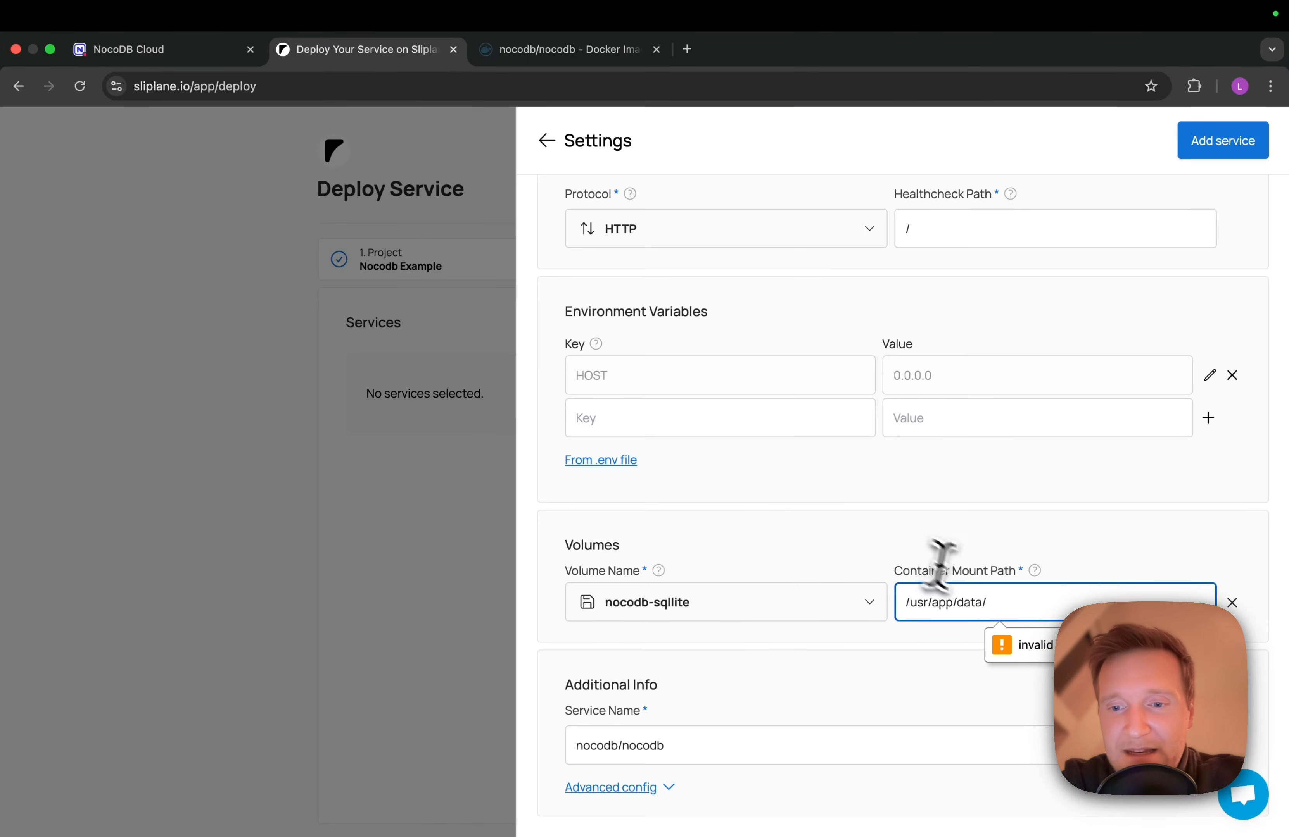
triple_click(951, 599)
key("cmd+v")
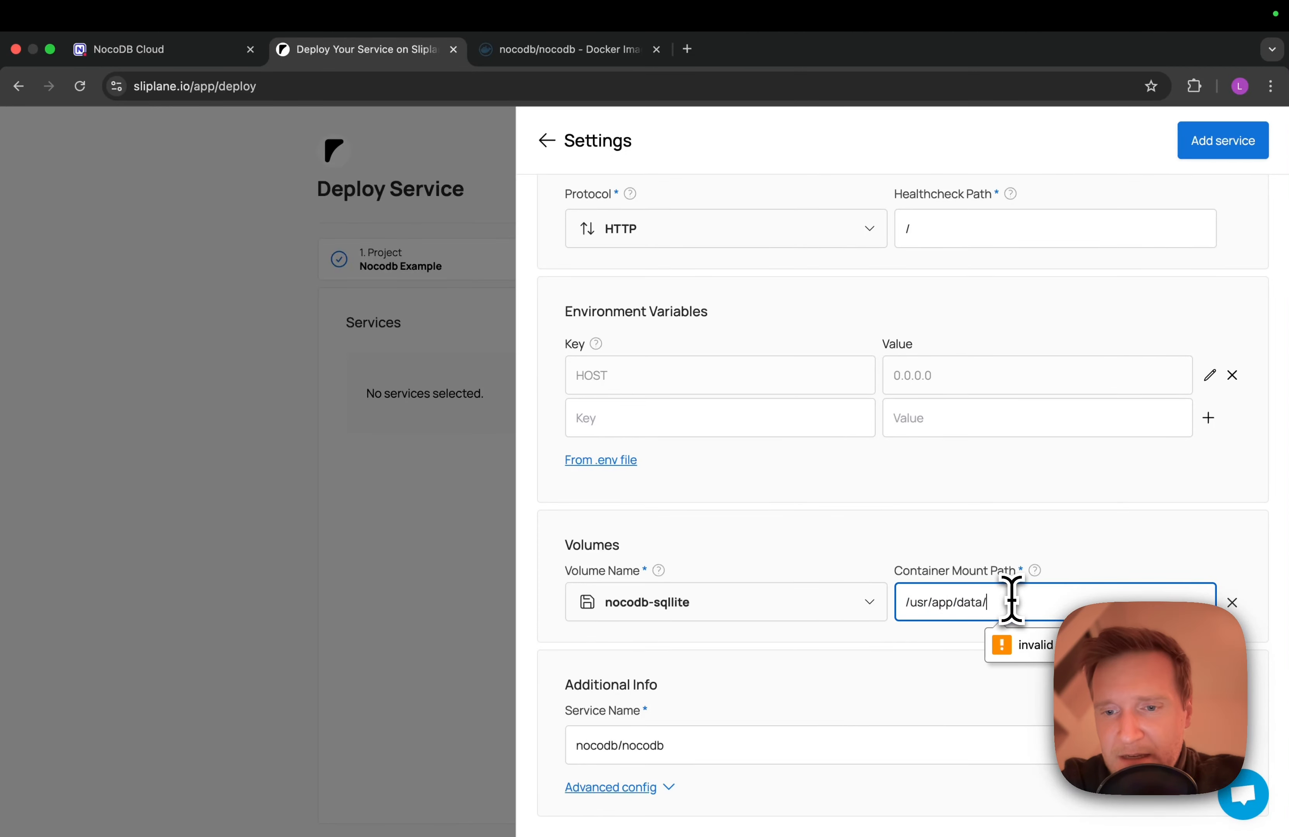
key("BackSpace")
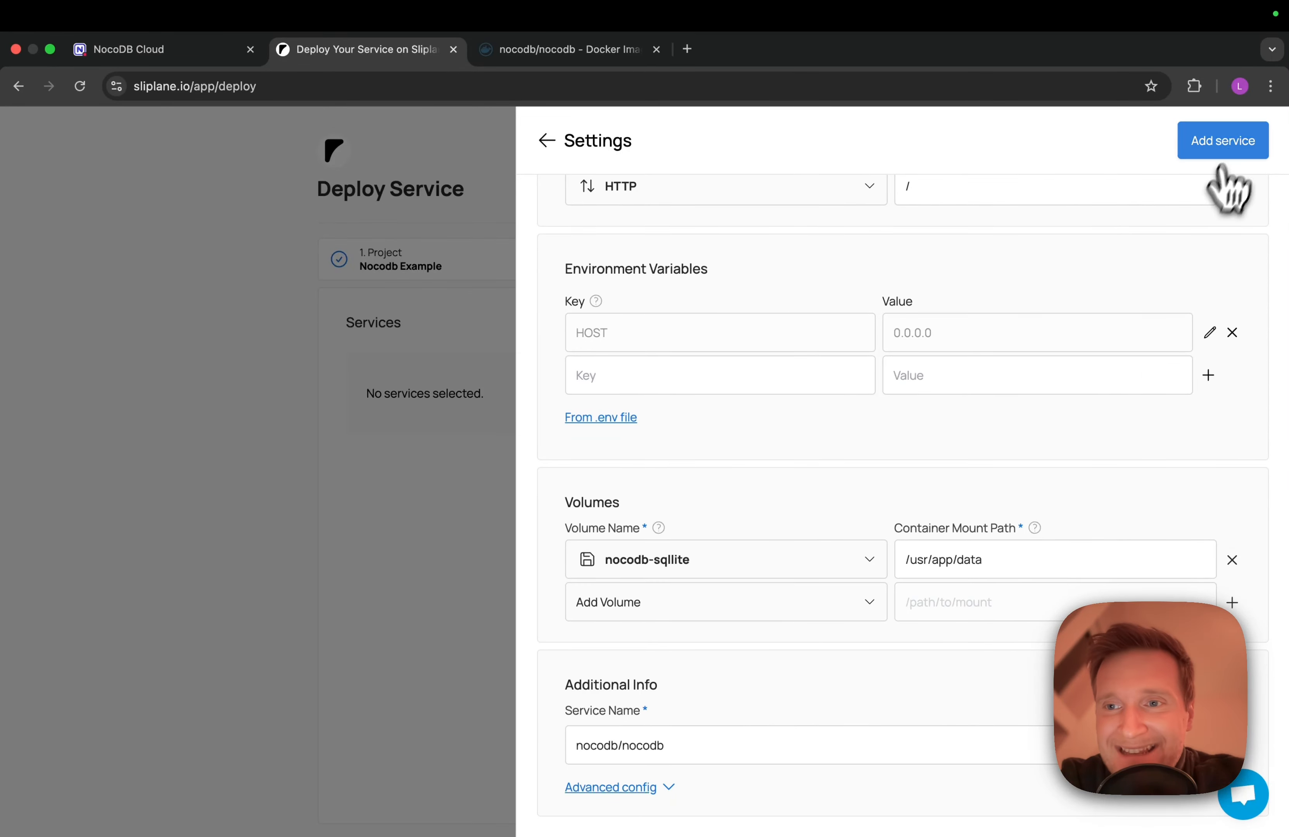
left_click(1230, 146)
Deploy the nocodb/nocodb service and begin a second service deployment in the project
left_click(922, 515)
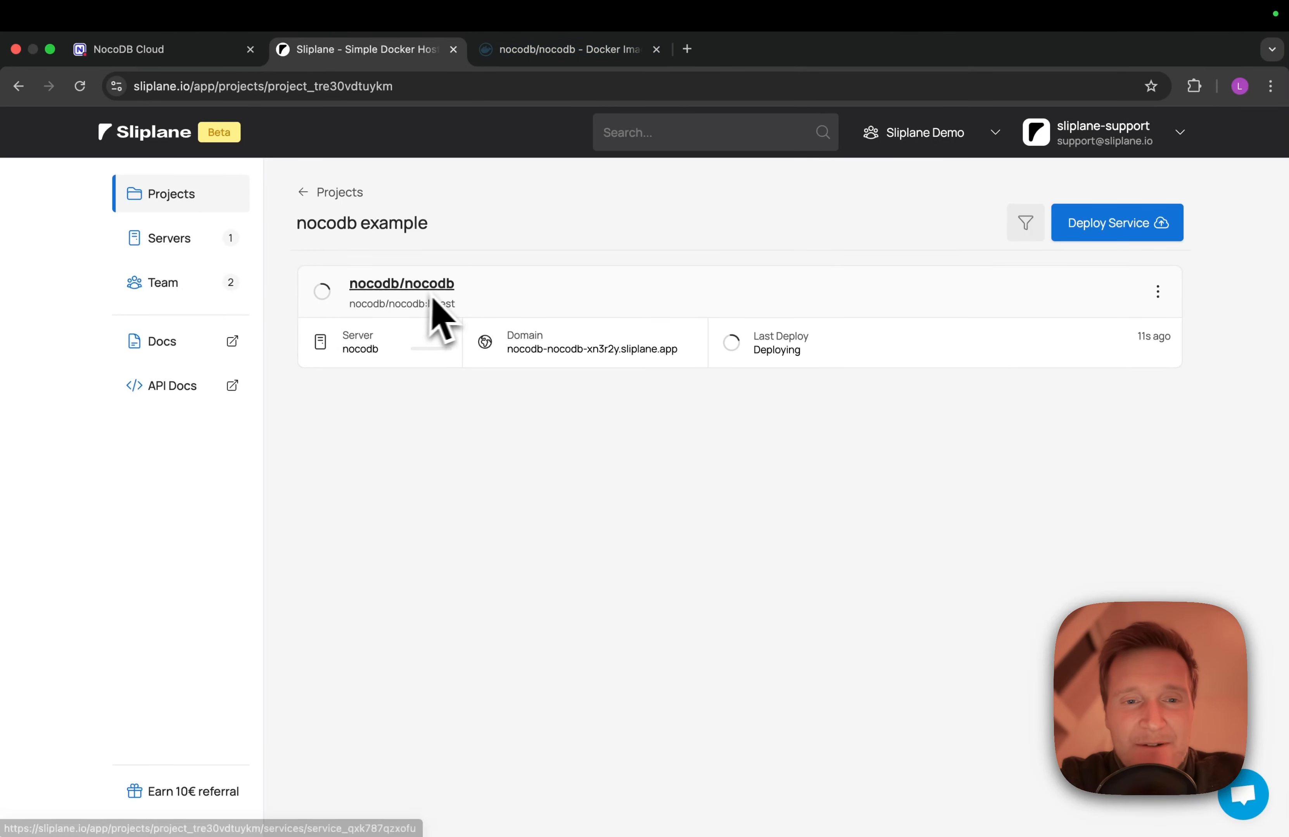
left_click(1117, 229)
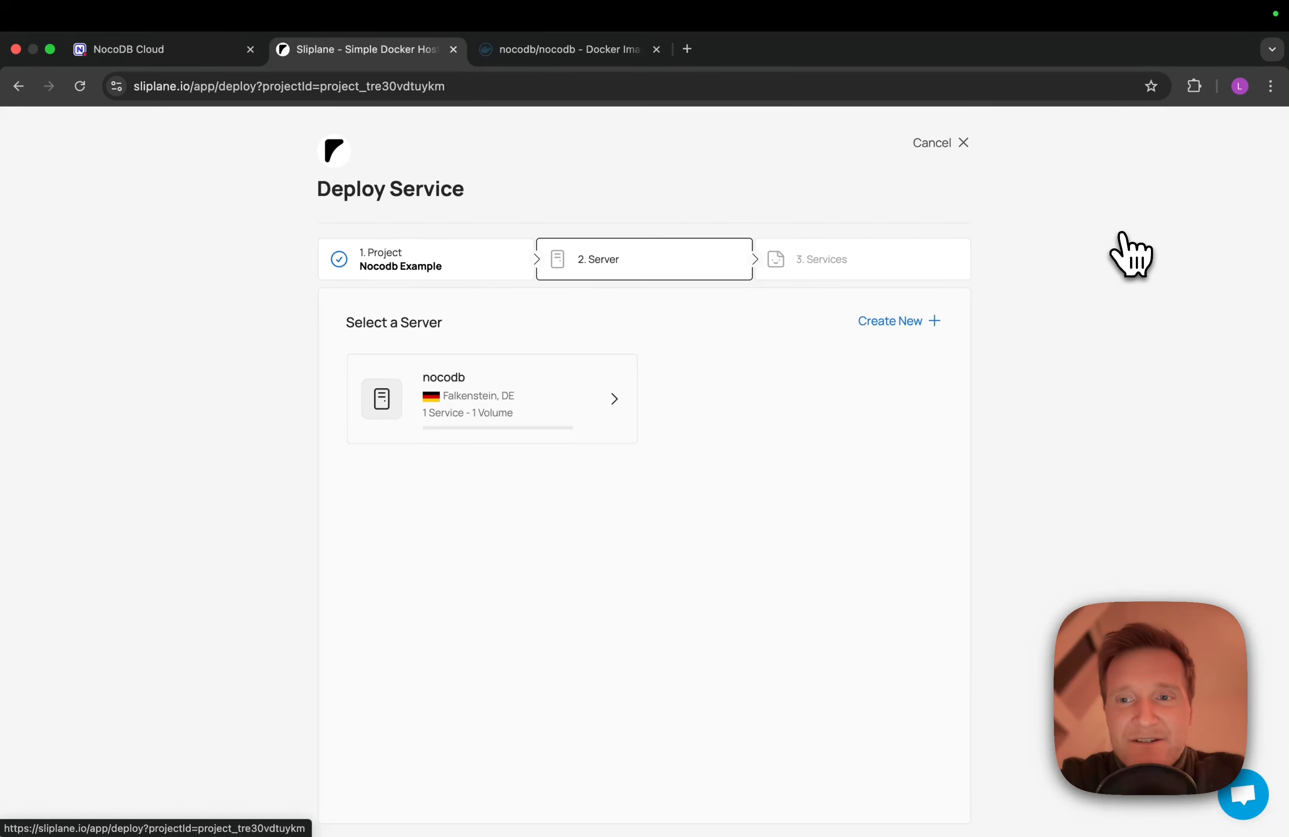
On the nocodb server, add the preconfigured PostgreSQL service Postgres-PJjT (postgres 16.4) with default settings
left_click(500, 403)
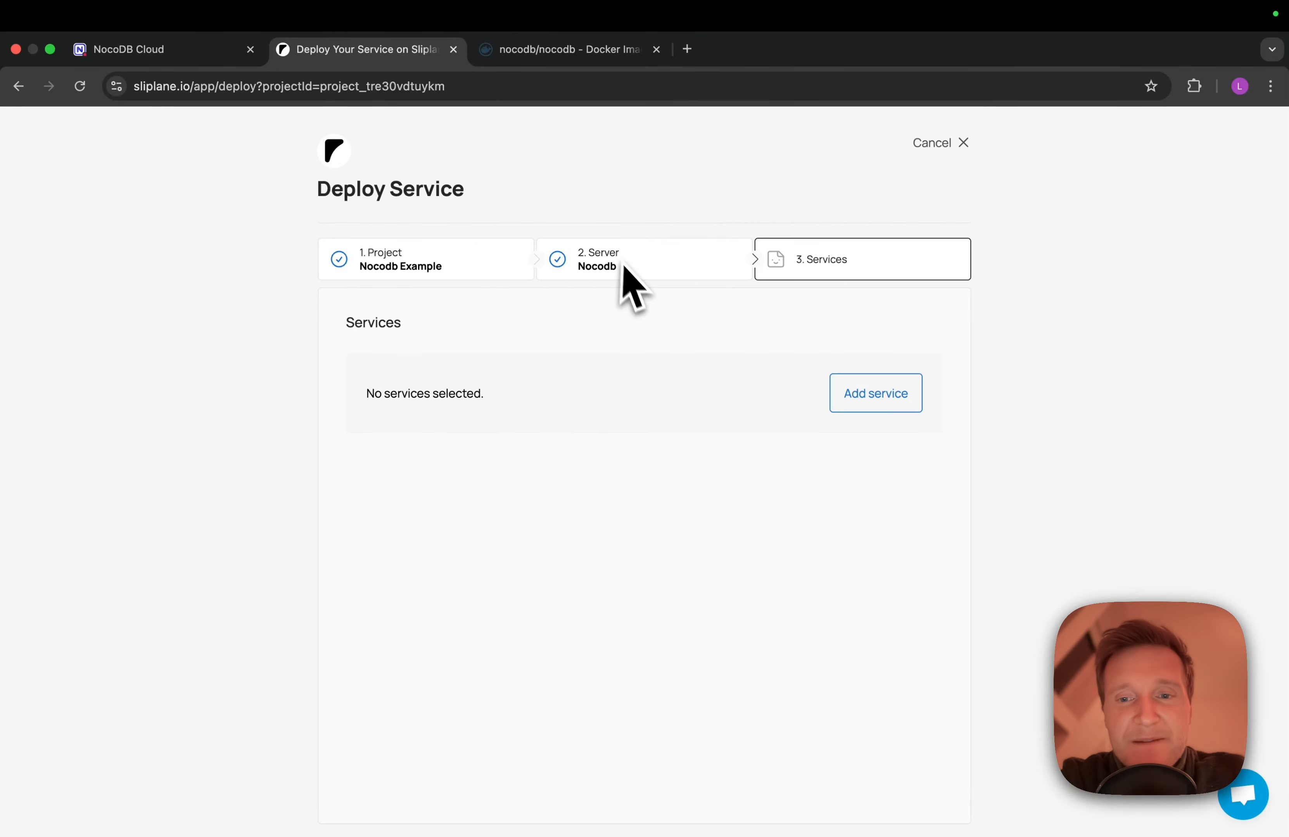
left_click(866, 403)
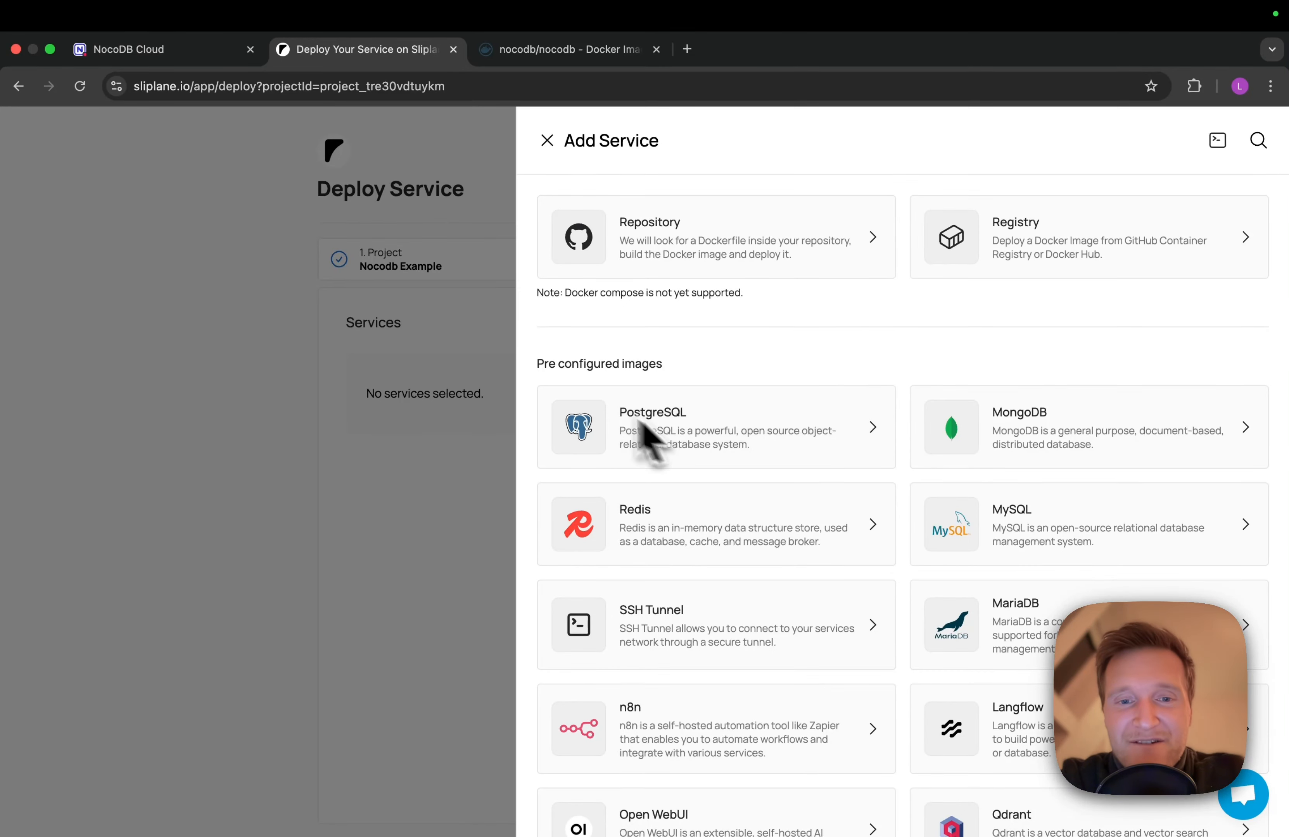
left_click(656, 425)
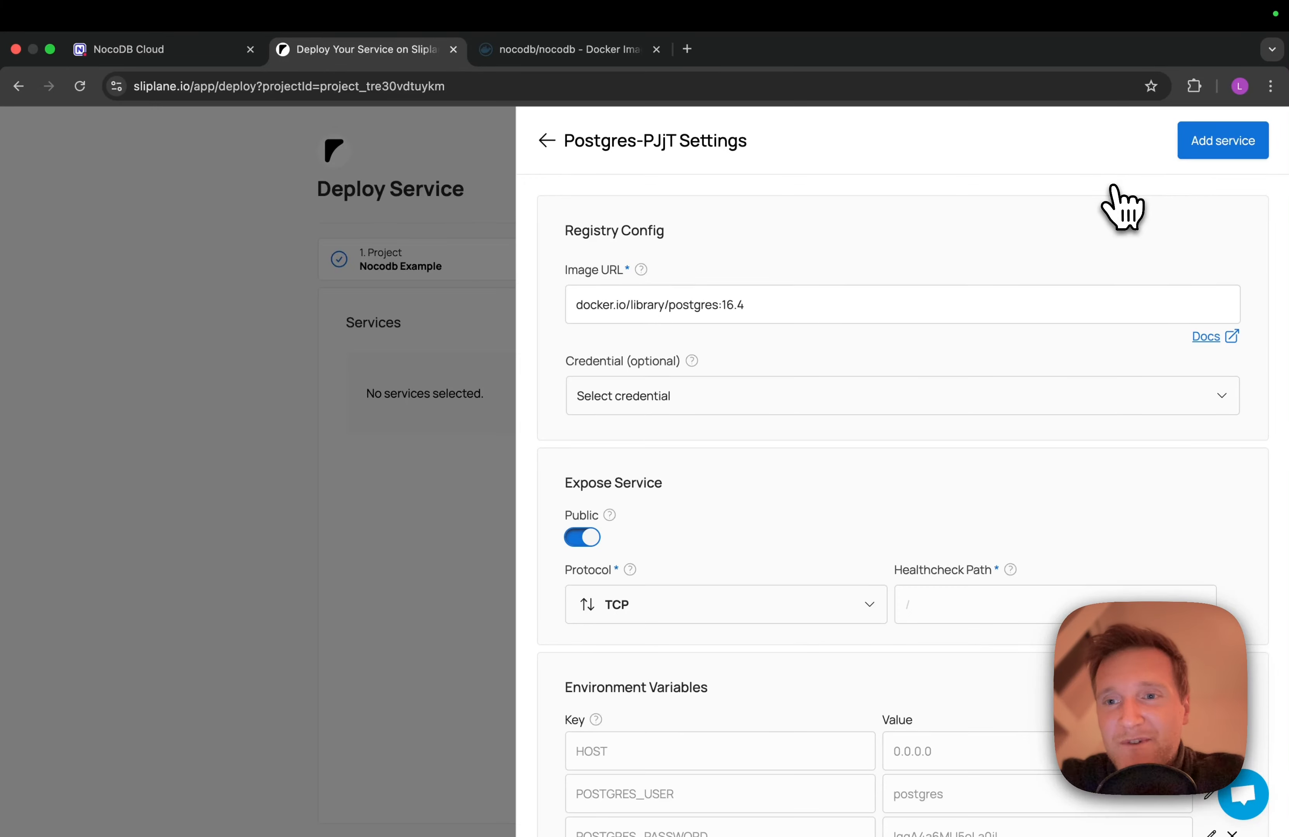
scroll(852, 462, "down", 5)
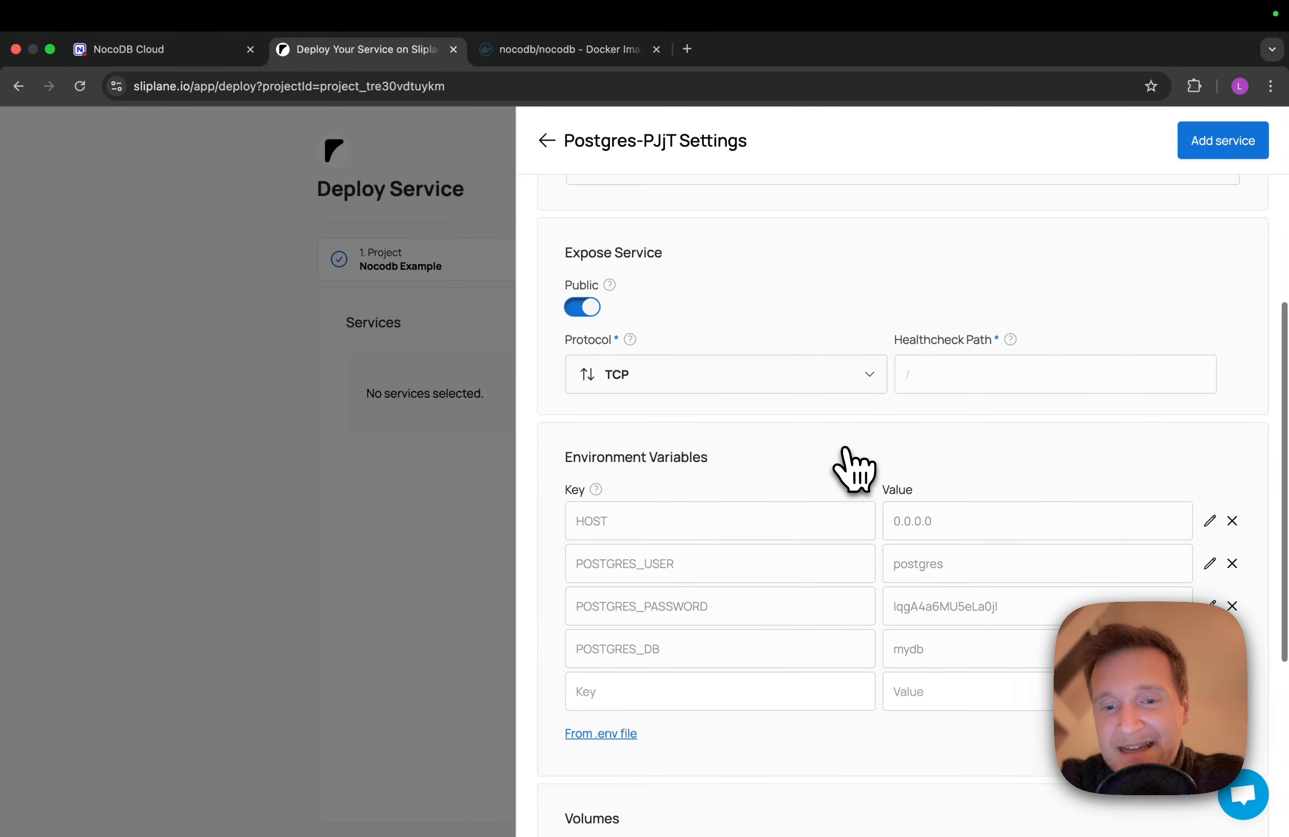
scroll(851, 462, "down", 3)
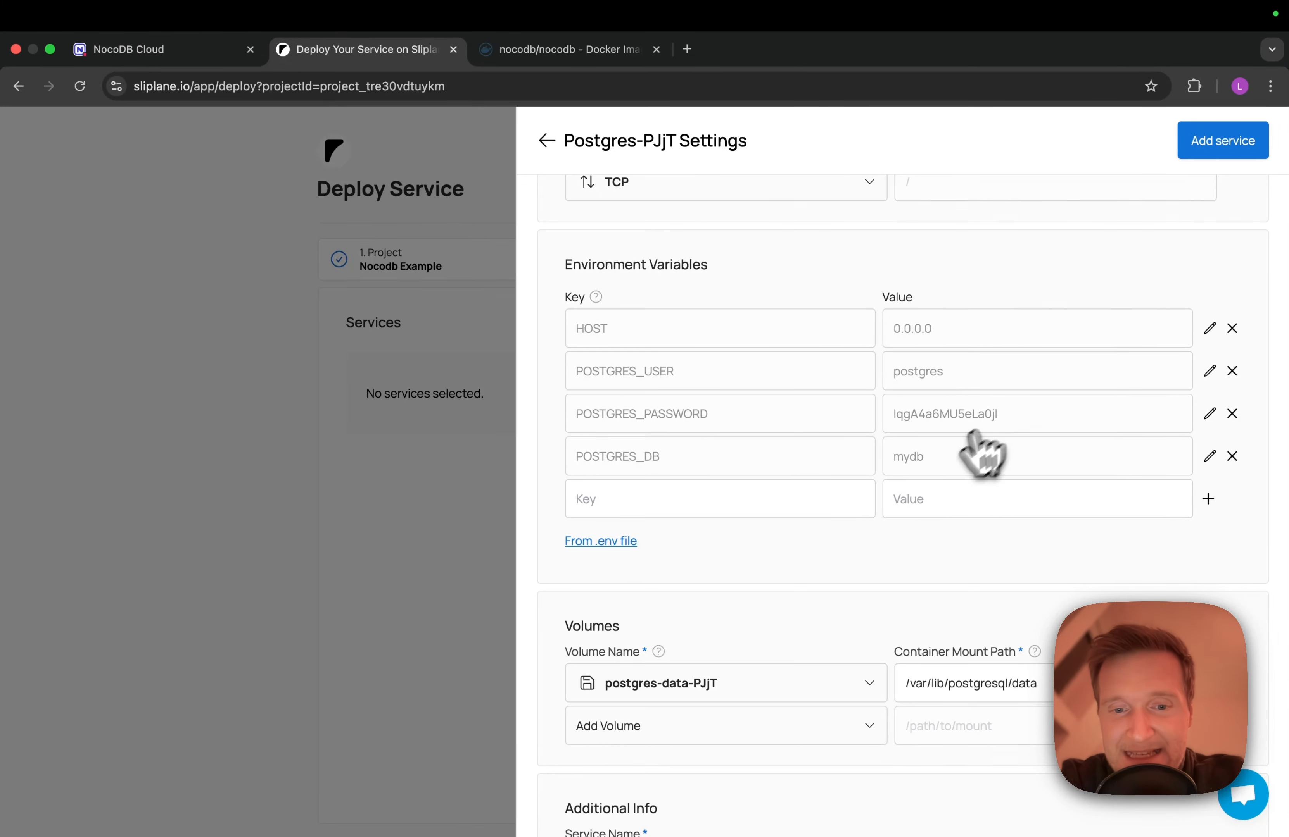
scroll(1012, 715, "down", 3)
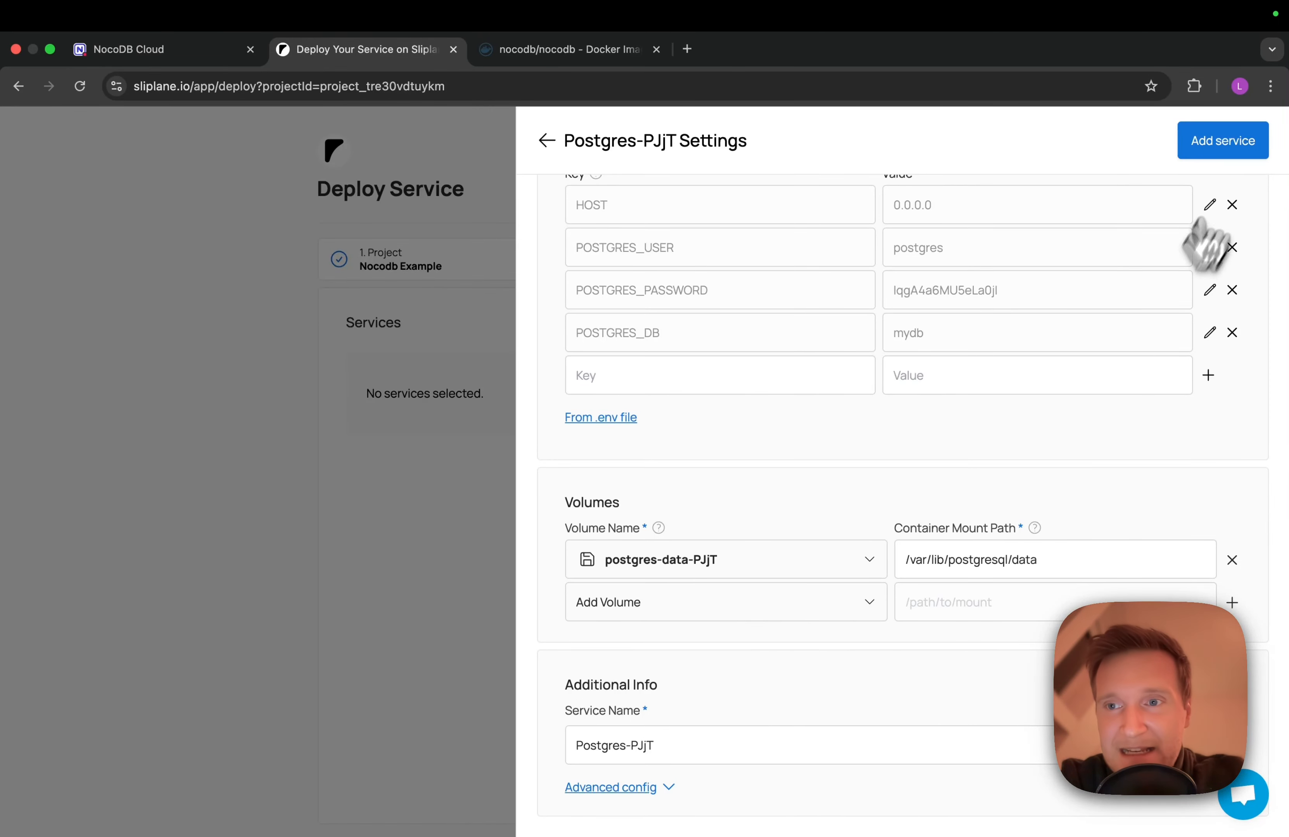
left_click(1256, 153)
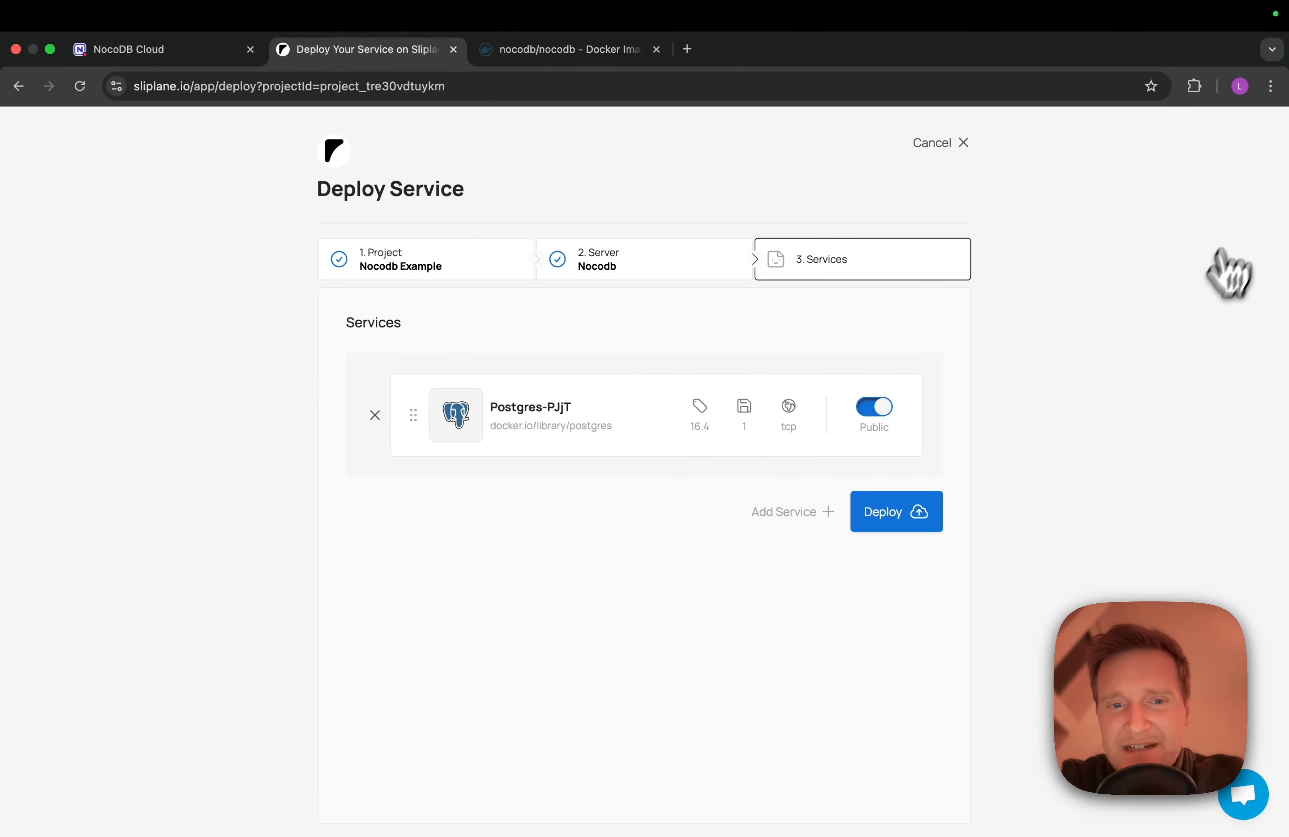
Set Postgres-PJjT to Not exposed and deploy it privately at postgres-pjjt.internal
left_click(884, 416)
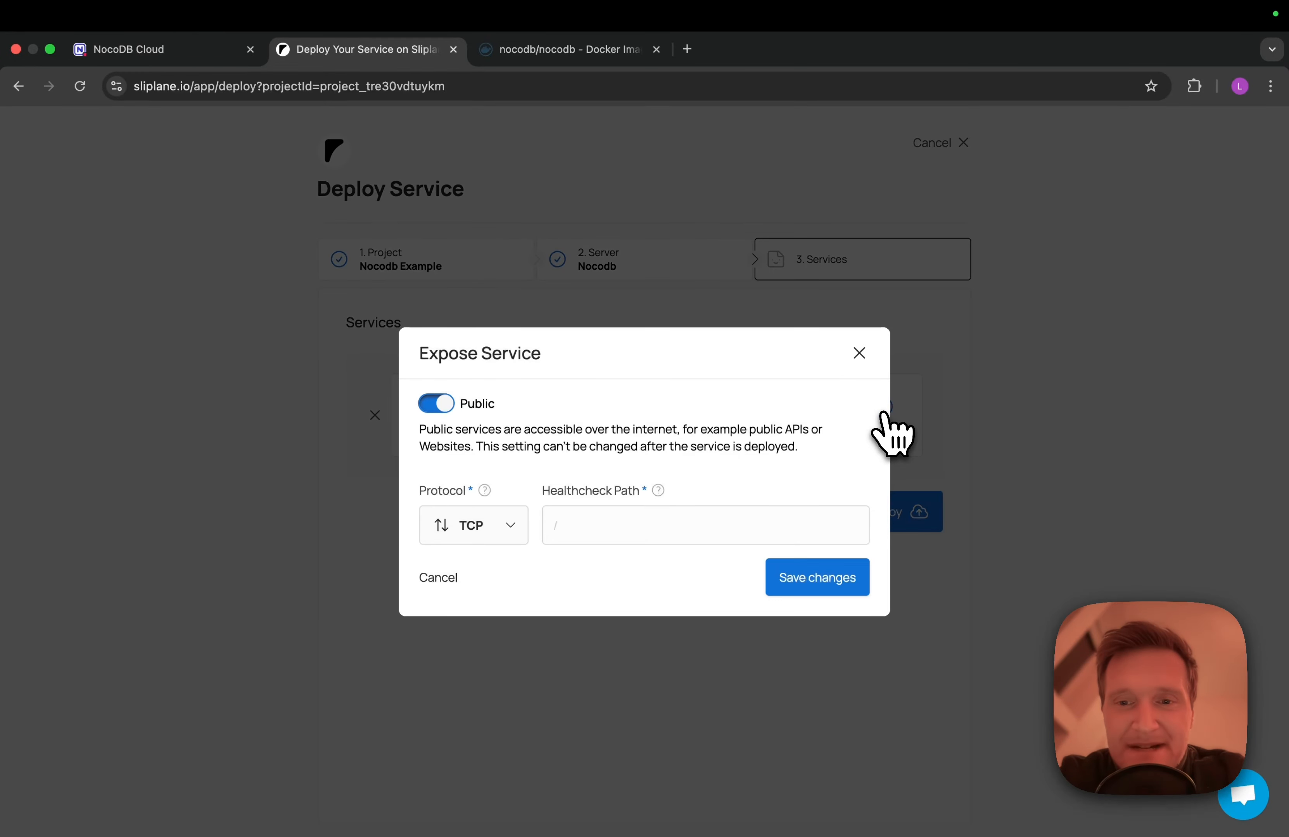
left_click(434, 407)
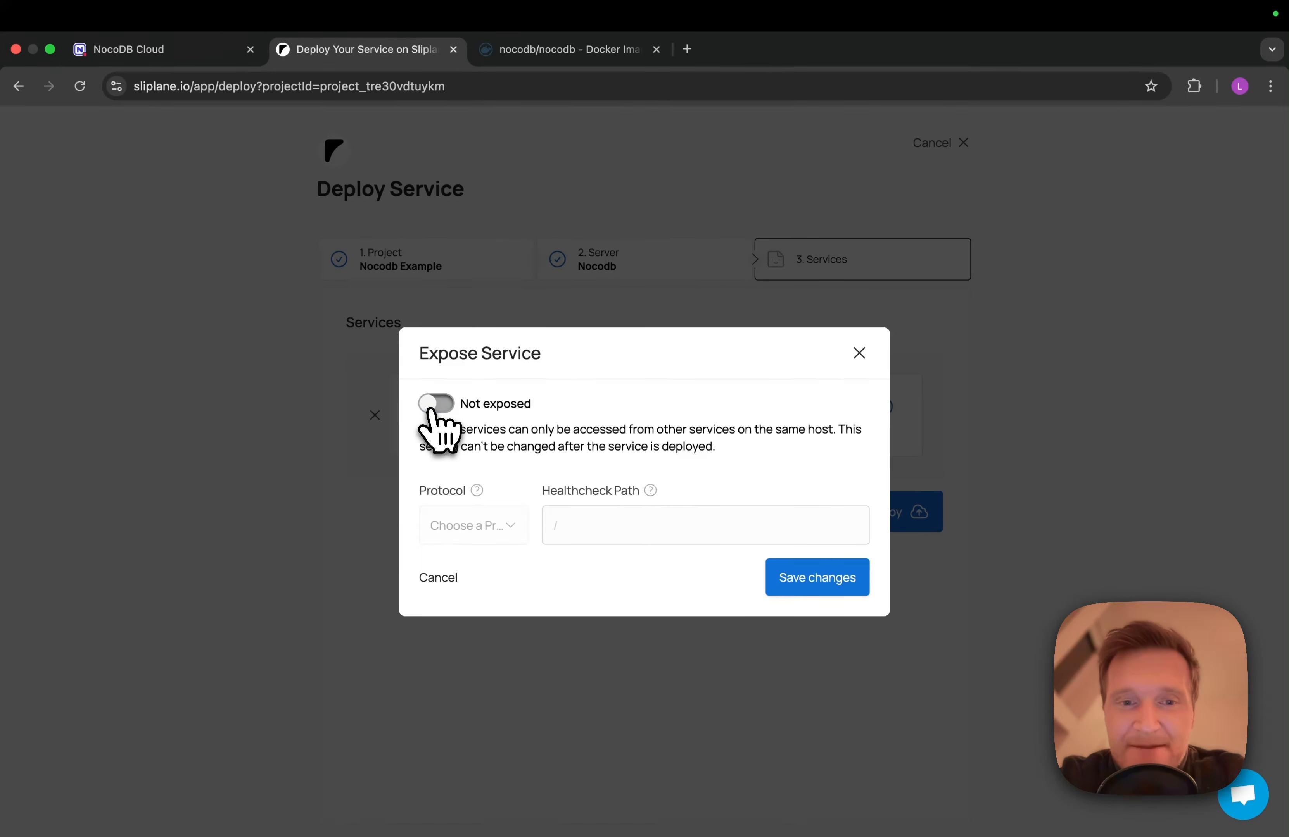
left_click(822, 577)
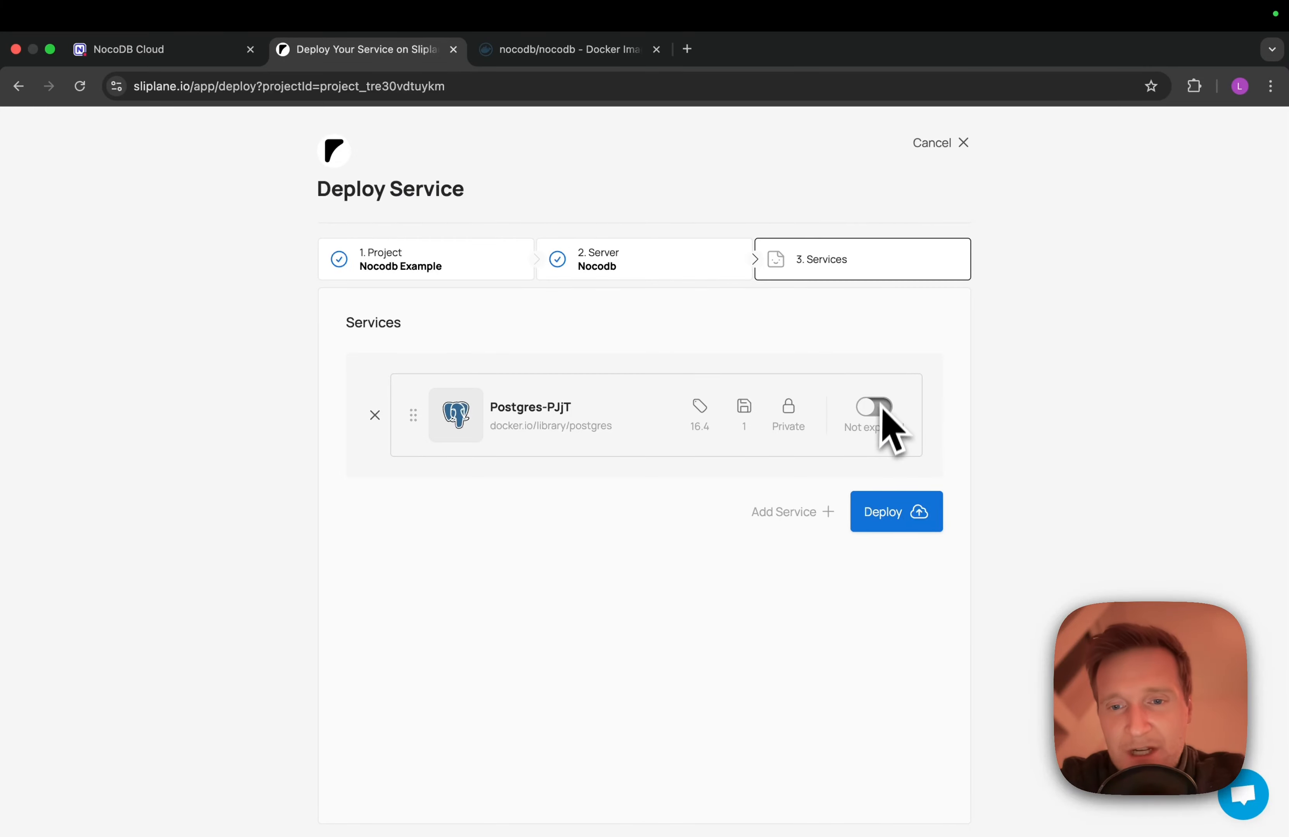
left_click(897, 506)
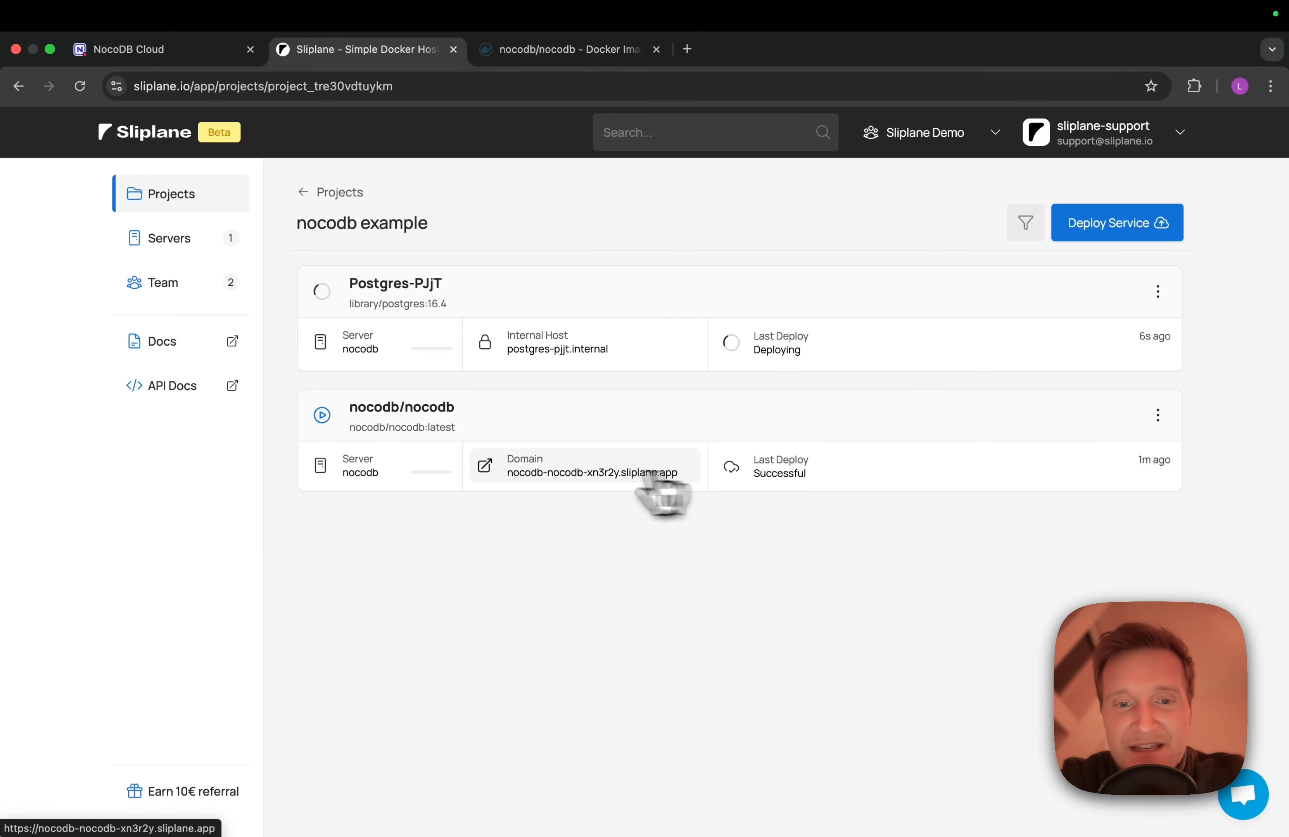
Open the deployed NocoDB app at nocodb-nocodb-xn3r2y.sliplane.app in a new tab
left_click(553, 481)
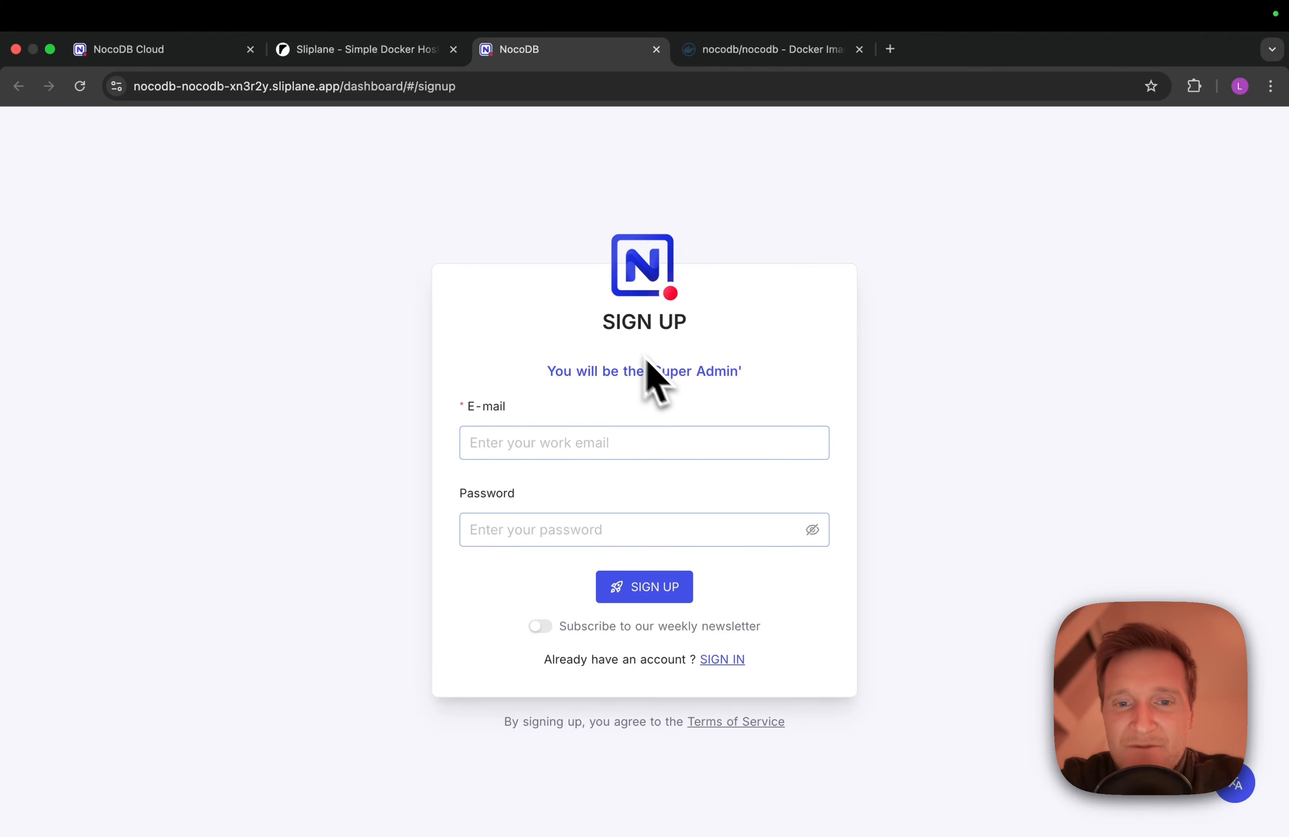
Create the NocoDB Super Admin by signing up with the admin e-mail address and a password
left_click_drag(653, 373, 772, 379)
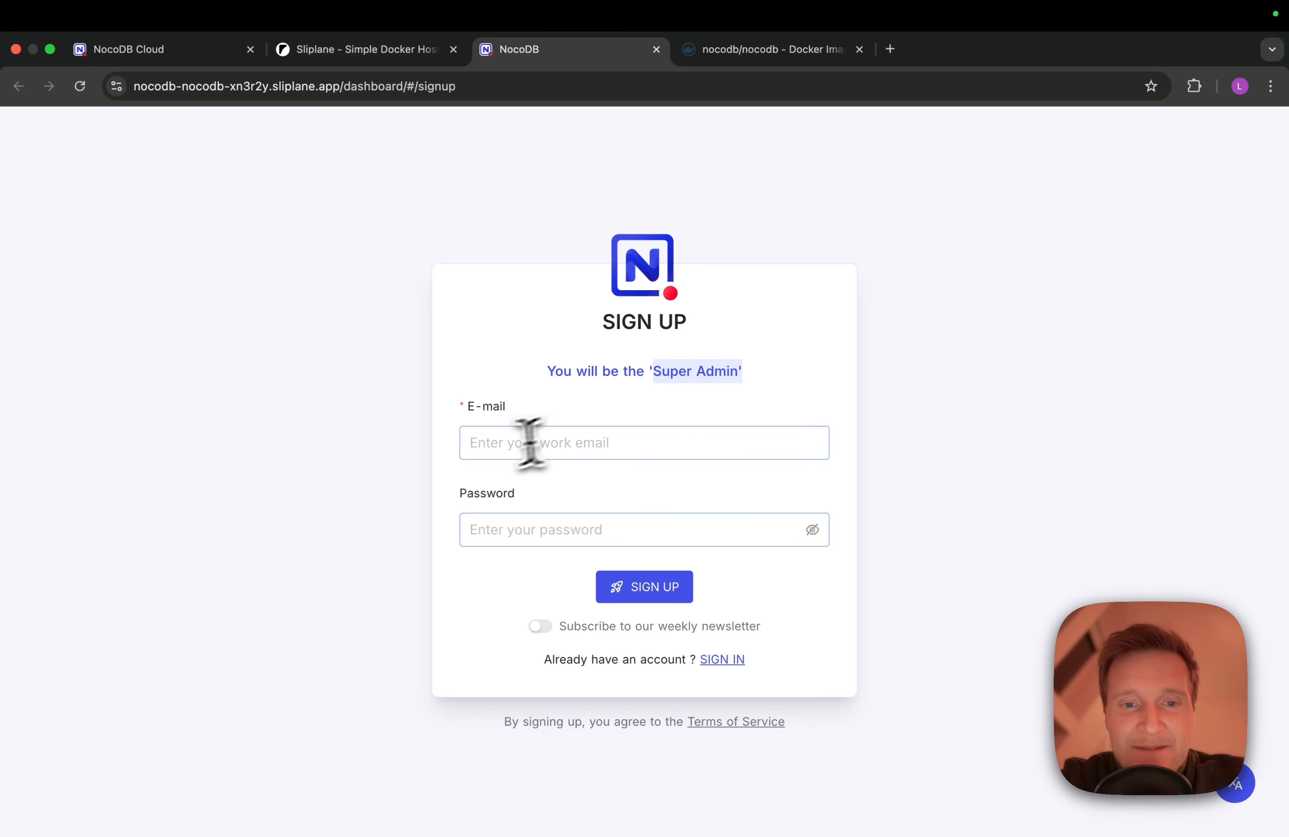
left_click(493, 450)
type("tes")
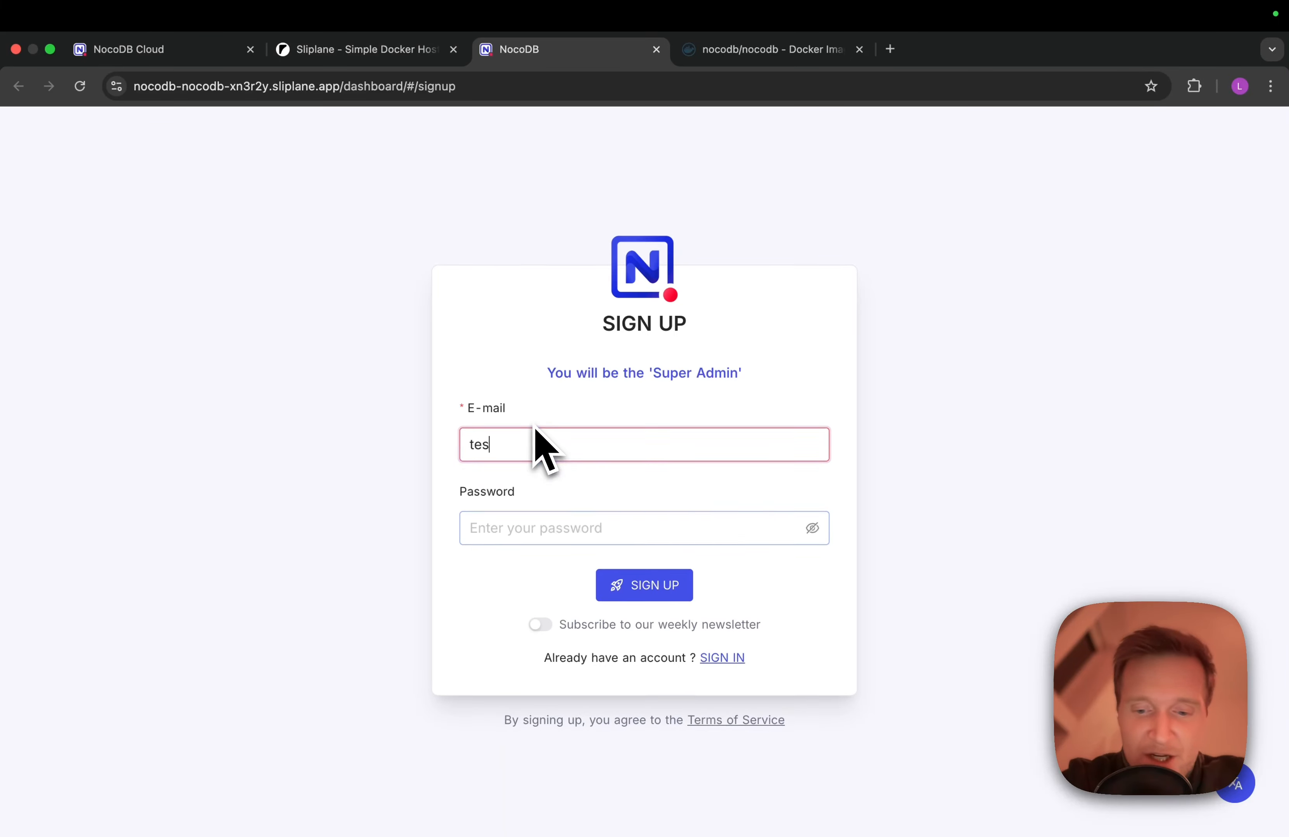
type("t@123.de")
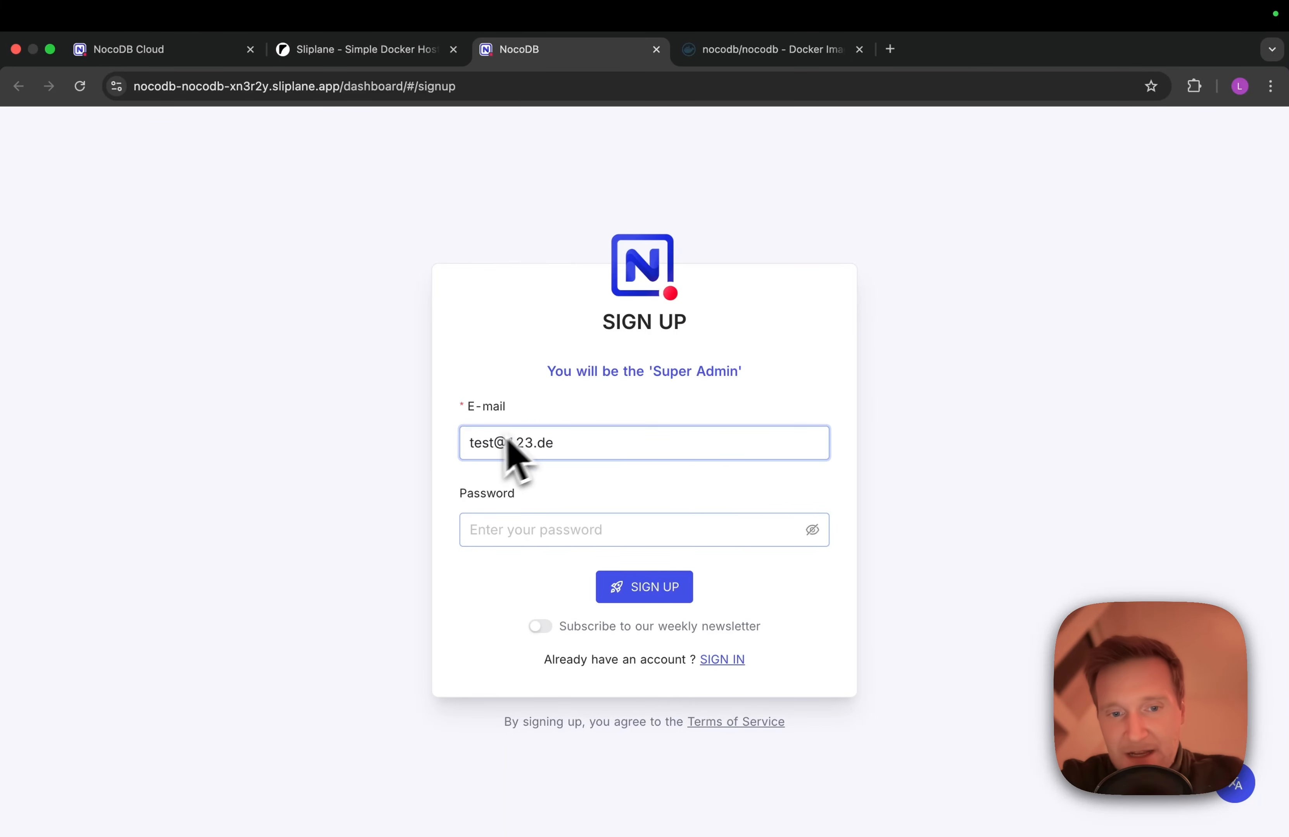
triple_click(475, 443)
left_click(484, 531)
type("••••••••••••")
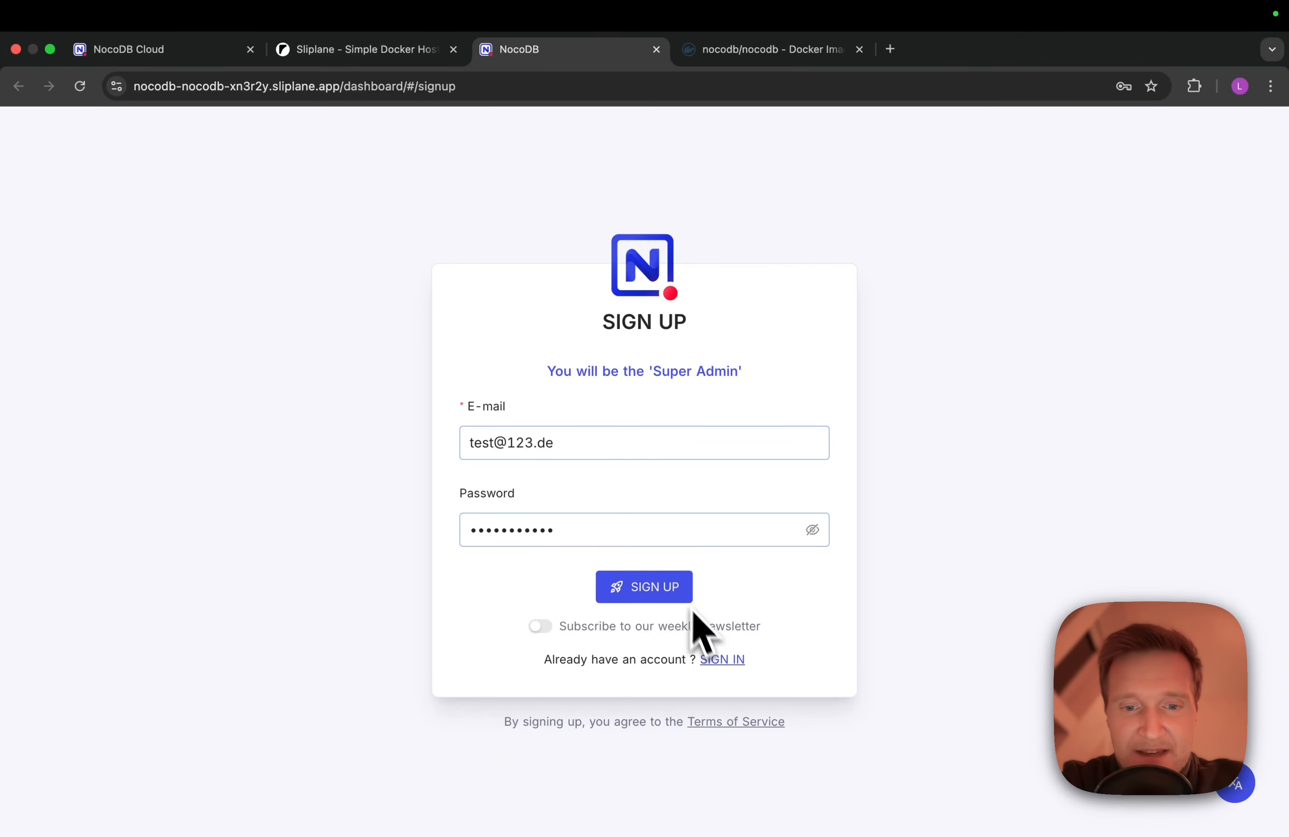
left_click(656, 595)
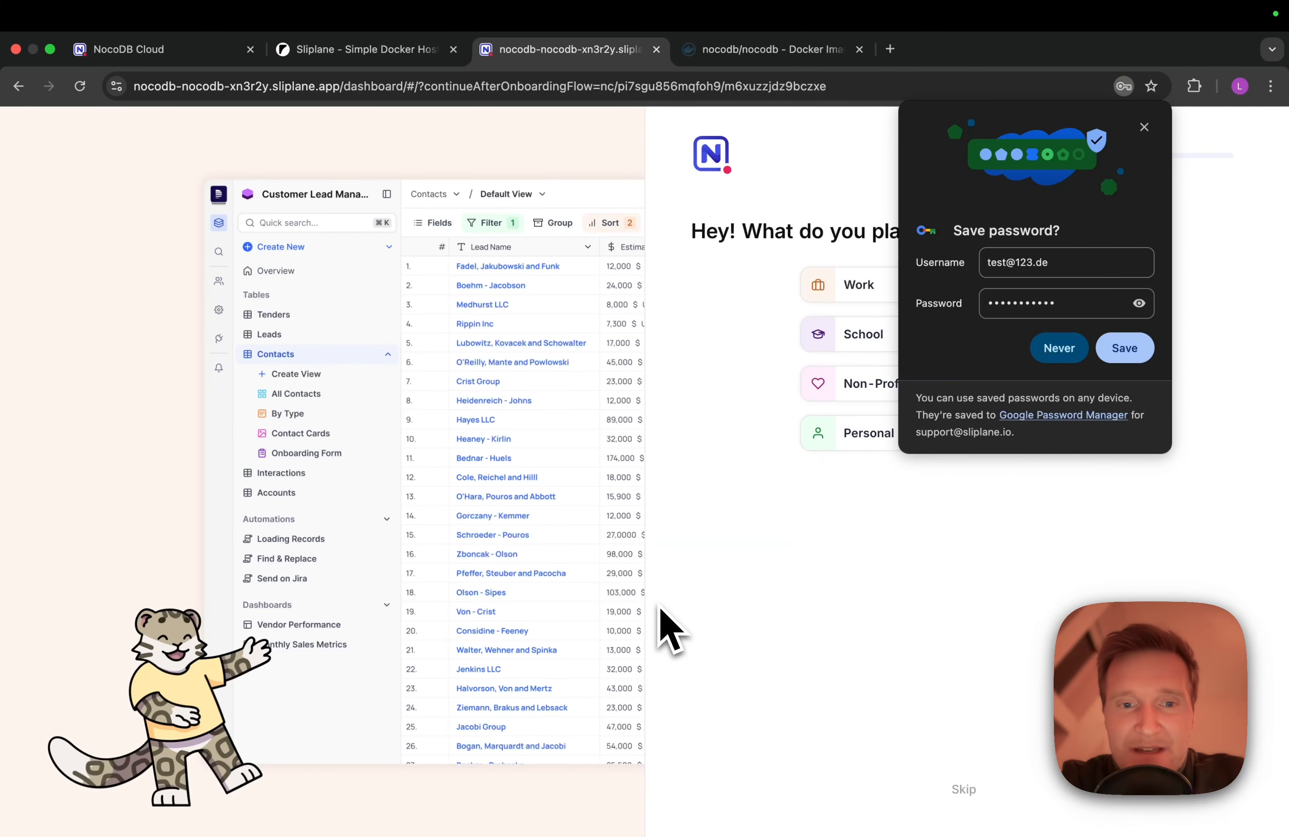
Dismiss Chrome's save-password prompt and skip NocoDB's onboarding questions
left_click(1144, 126)
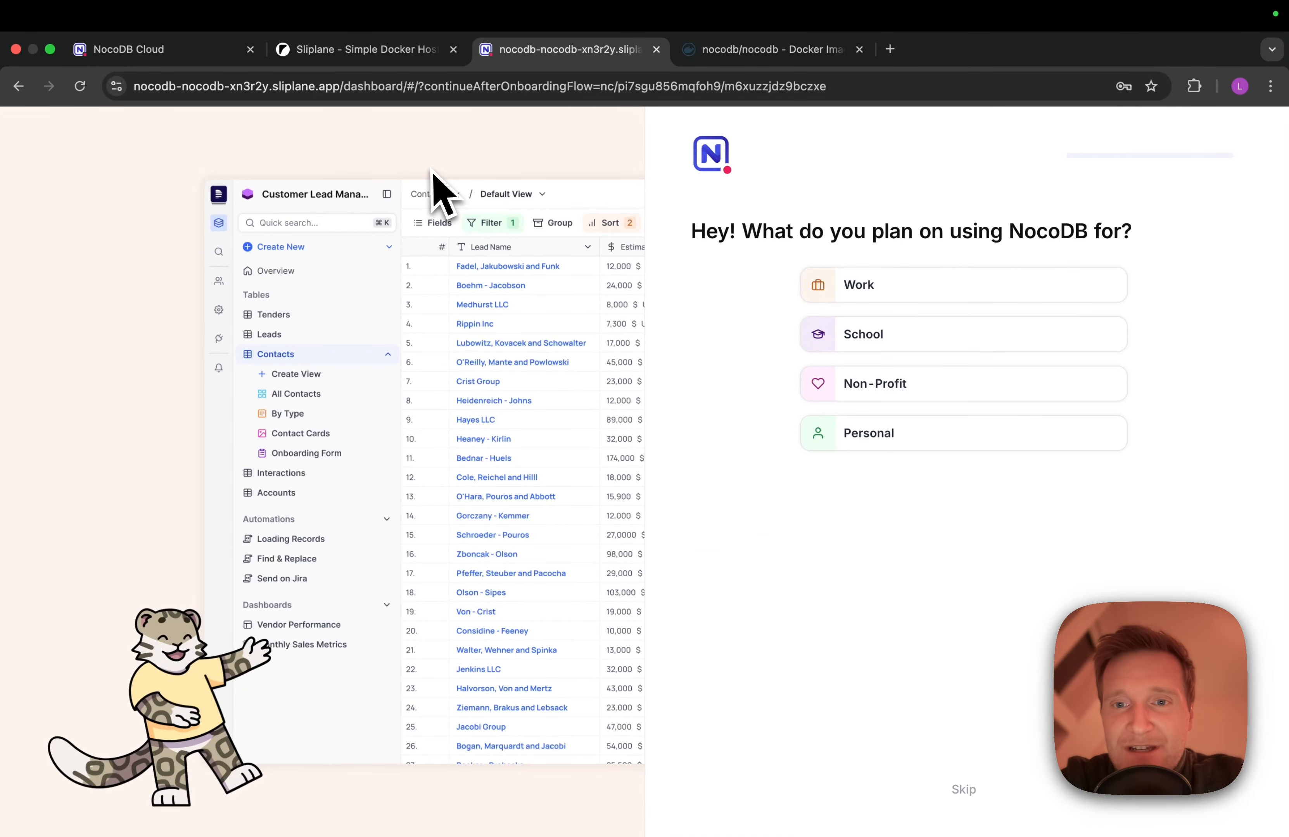
left_click(971, 792)
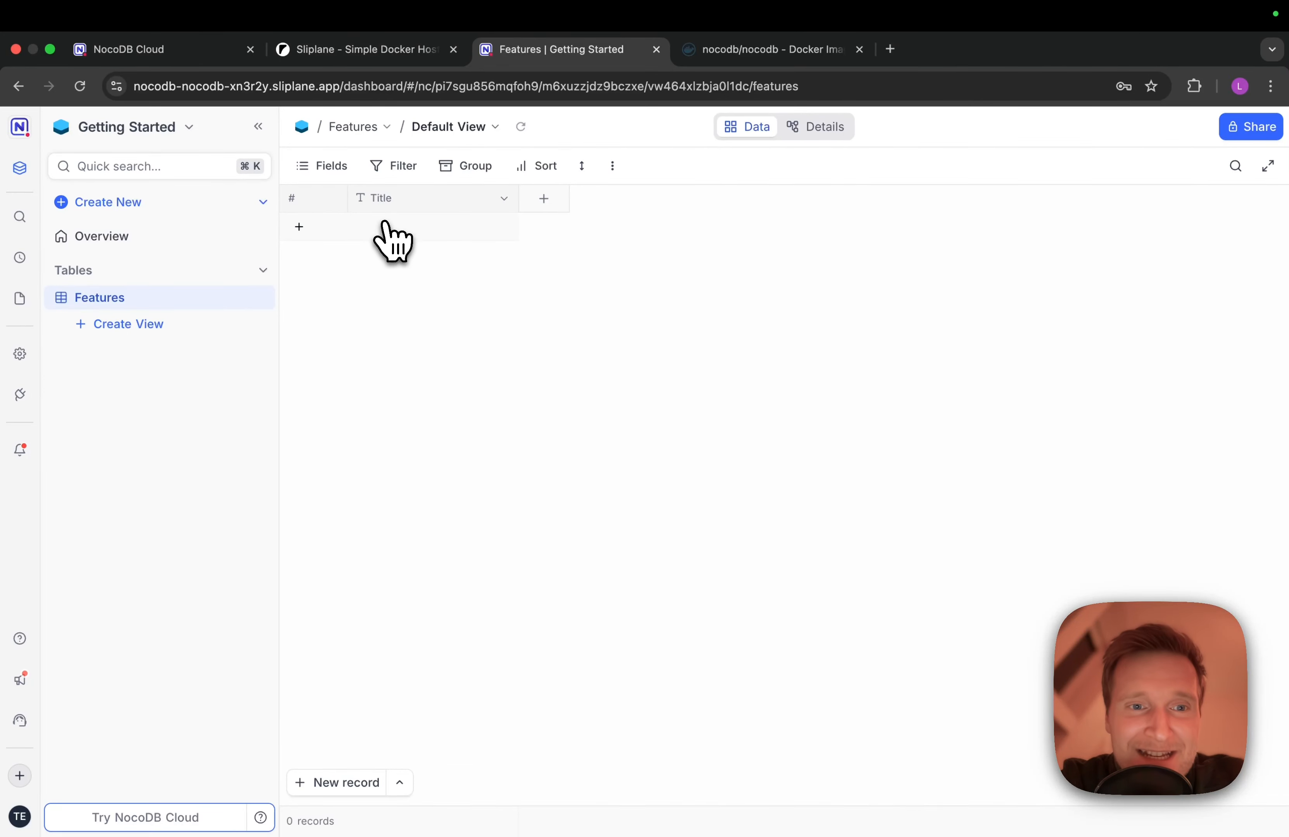
Add title records to the Features table, such as 'test' and 'qwersdf asdf sd asdf asdf asdf'
left_click(393, 231)
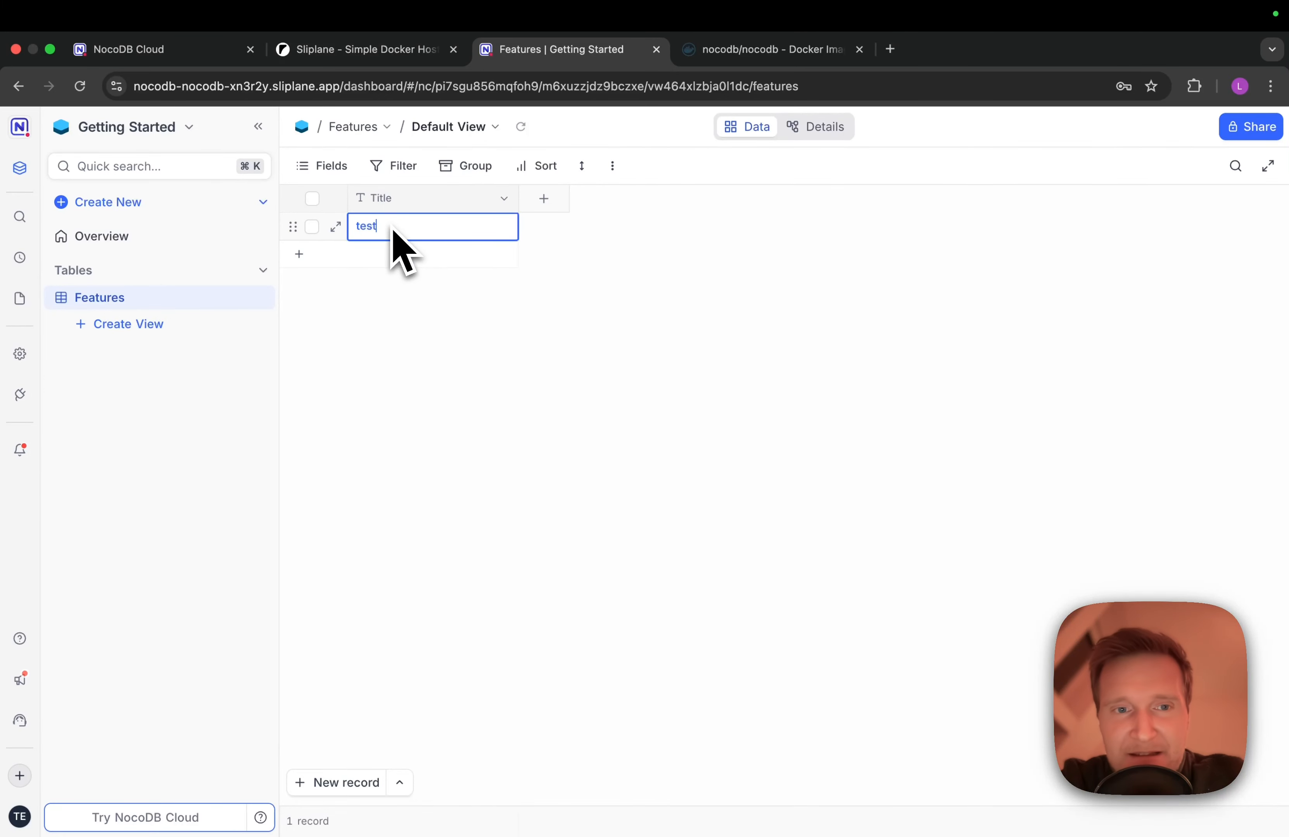
left_click(393, 248)
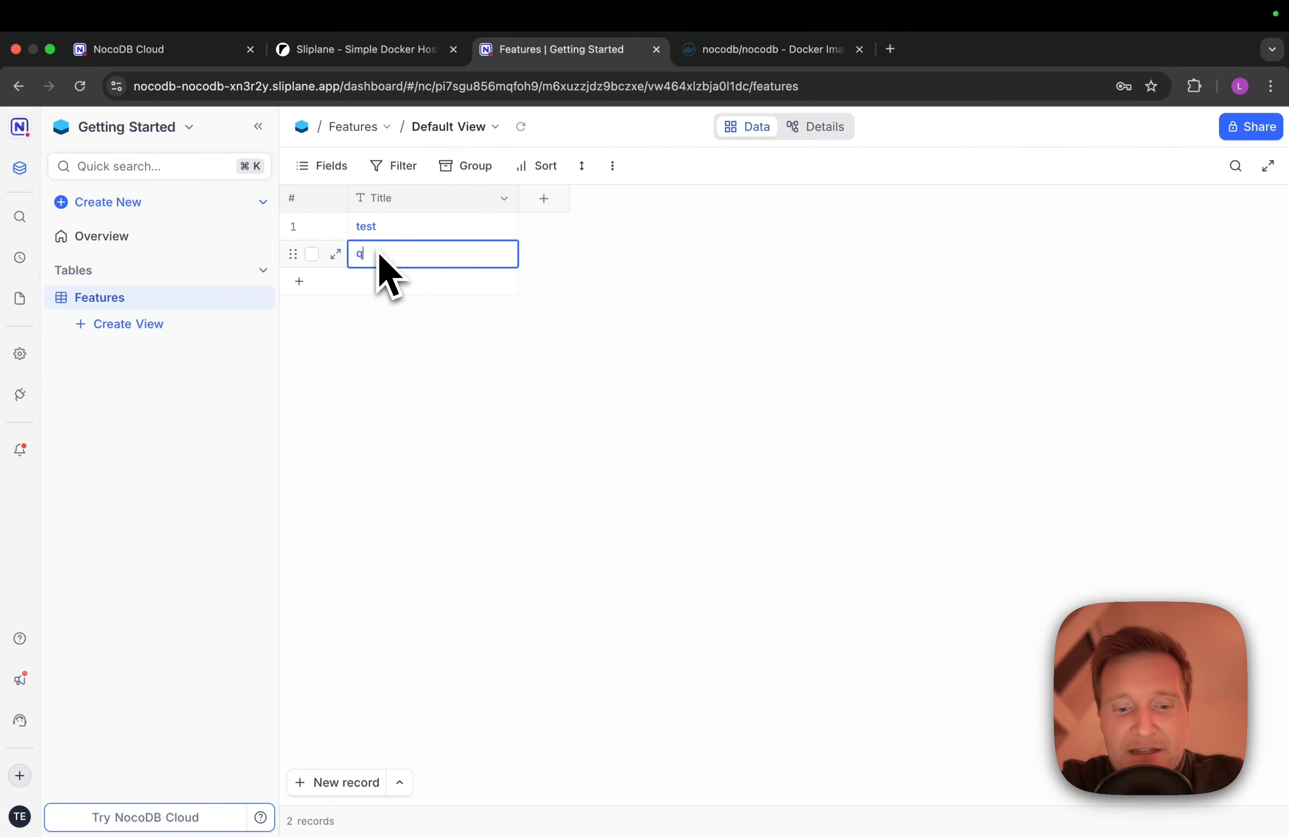
type("qwersdf asdf sd asdf asdf")
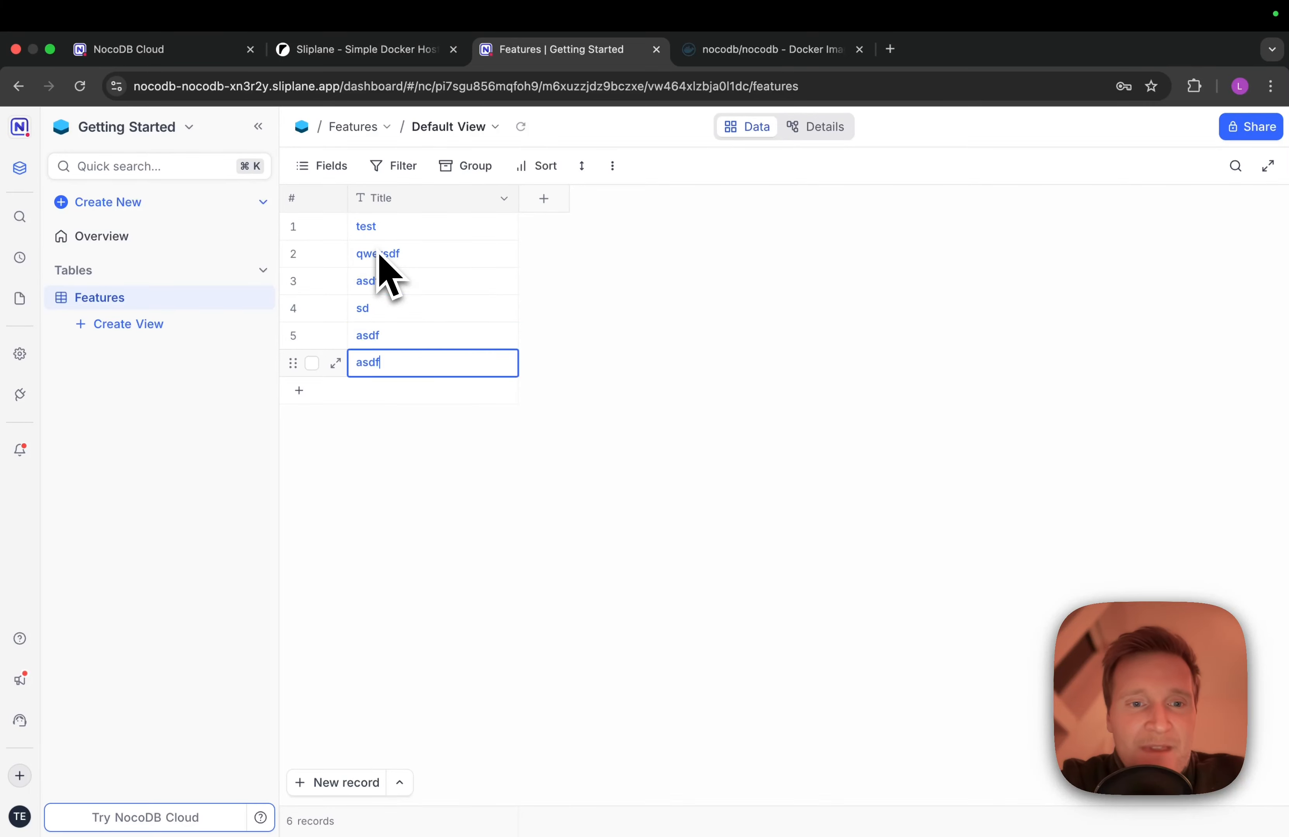
type(" asdf")
Add a Number field named Count and fill it with values 1 through 7
left_click(555, 208)
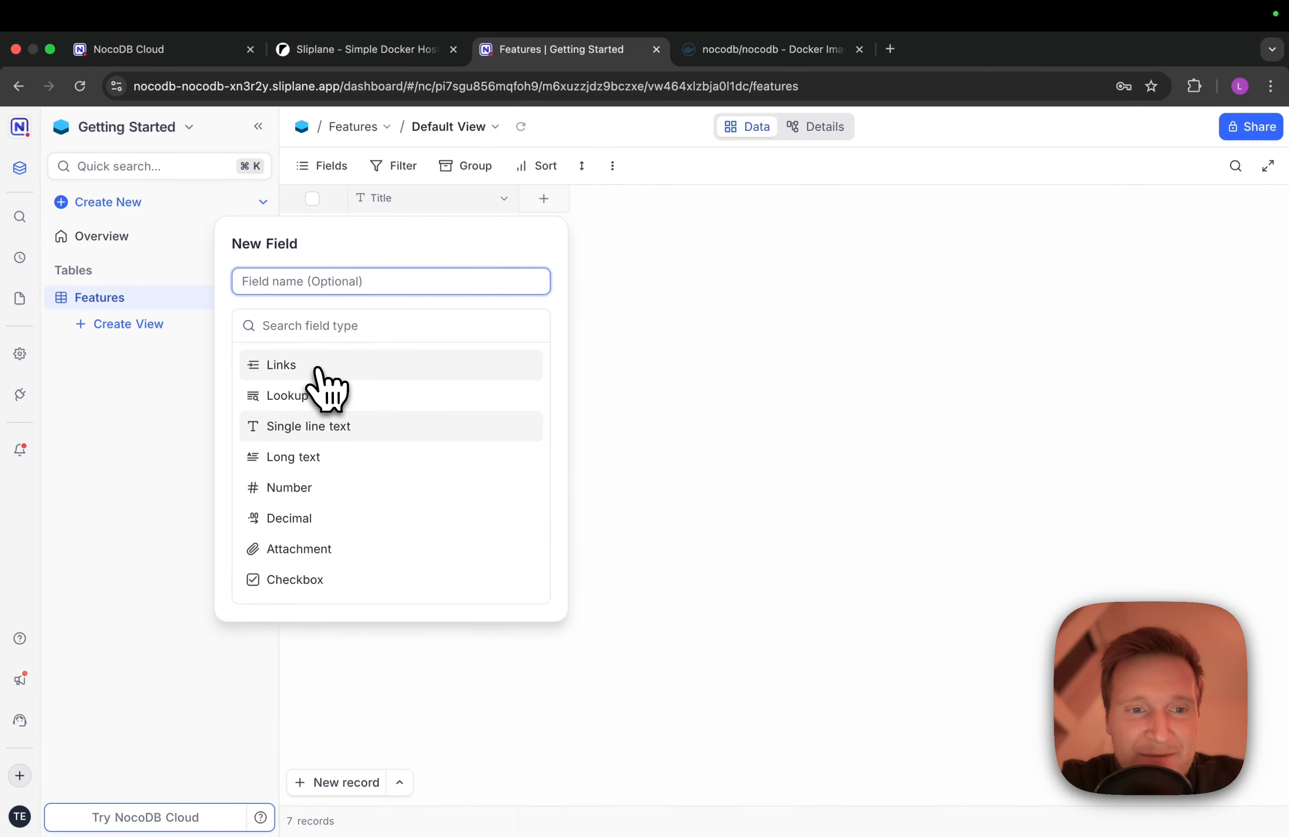
left_click(318, 488)
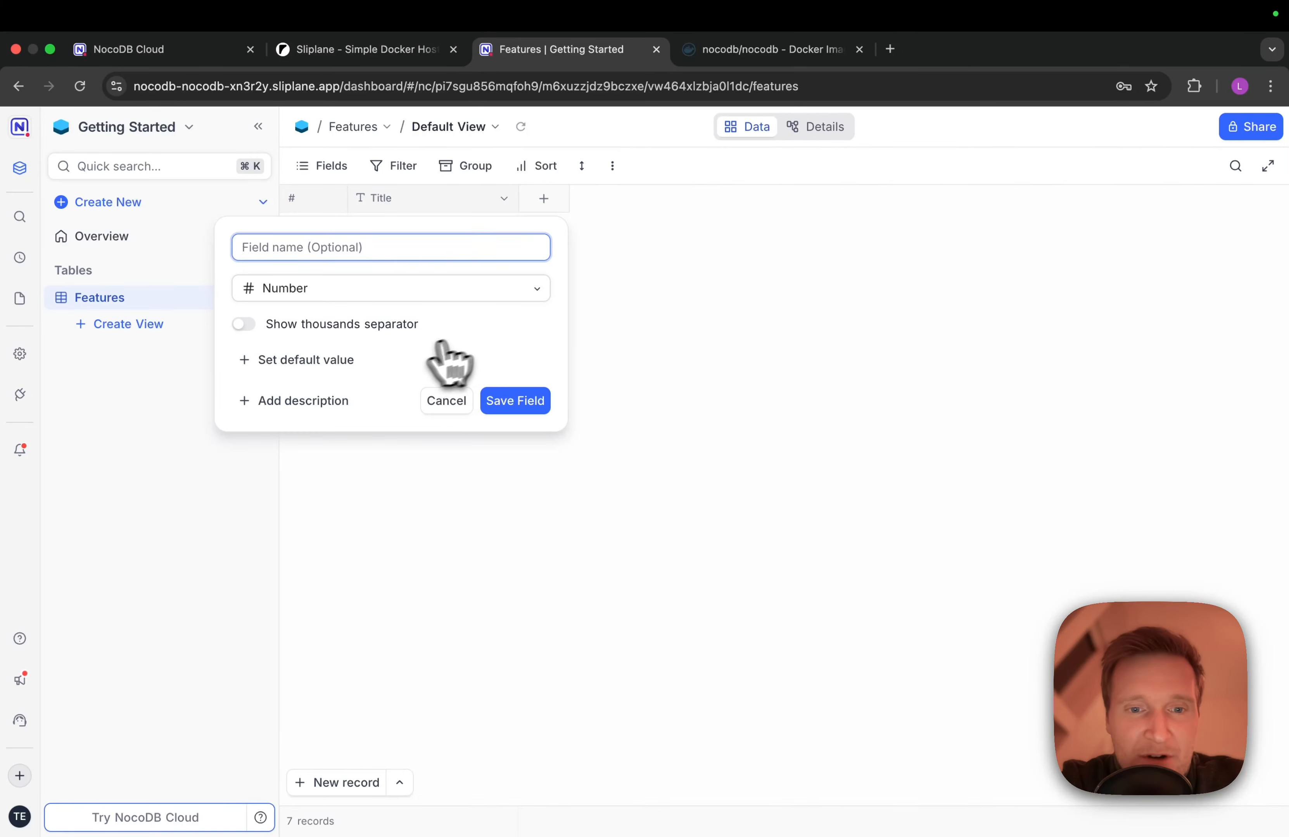
type("Cou")
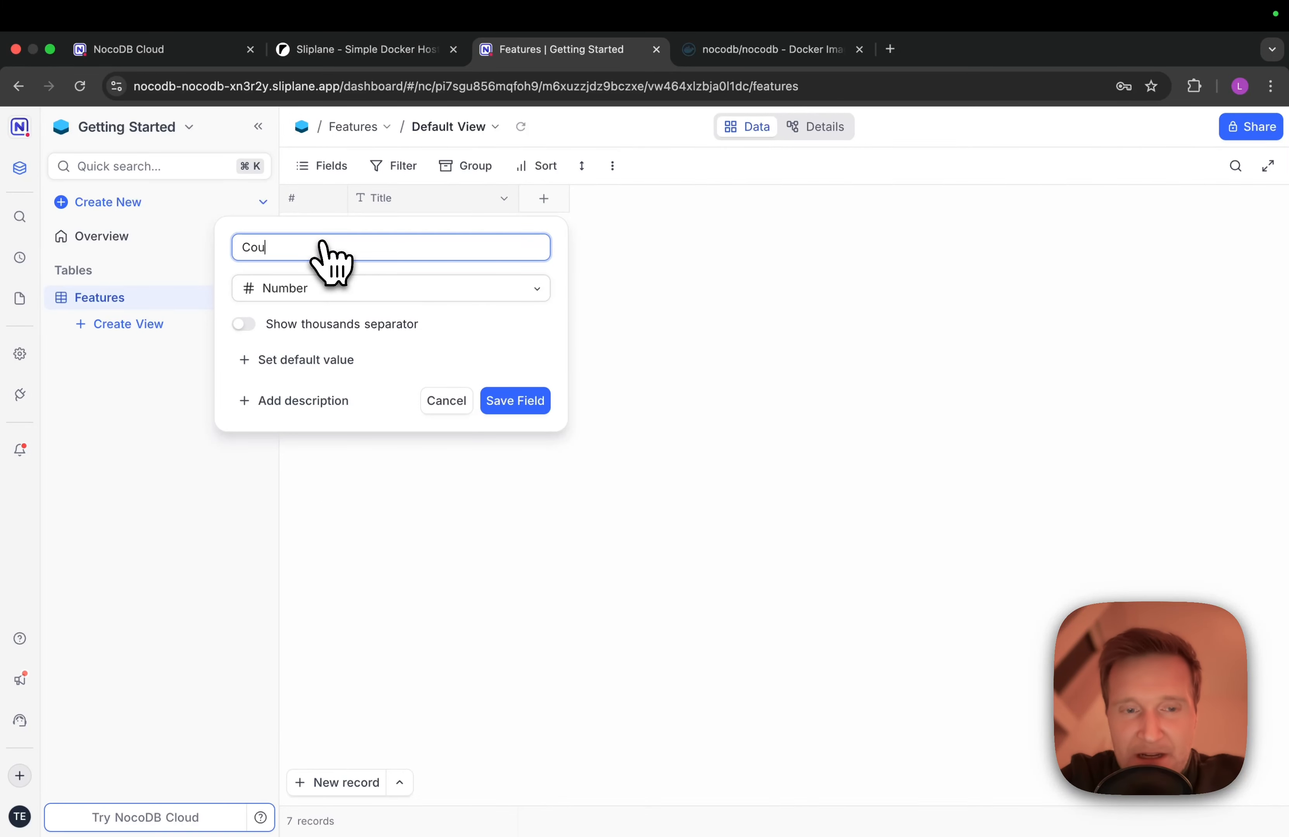
type("nt")
key("Return")
left_click(557, 229)
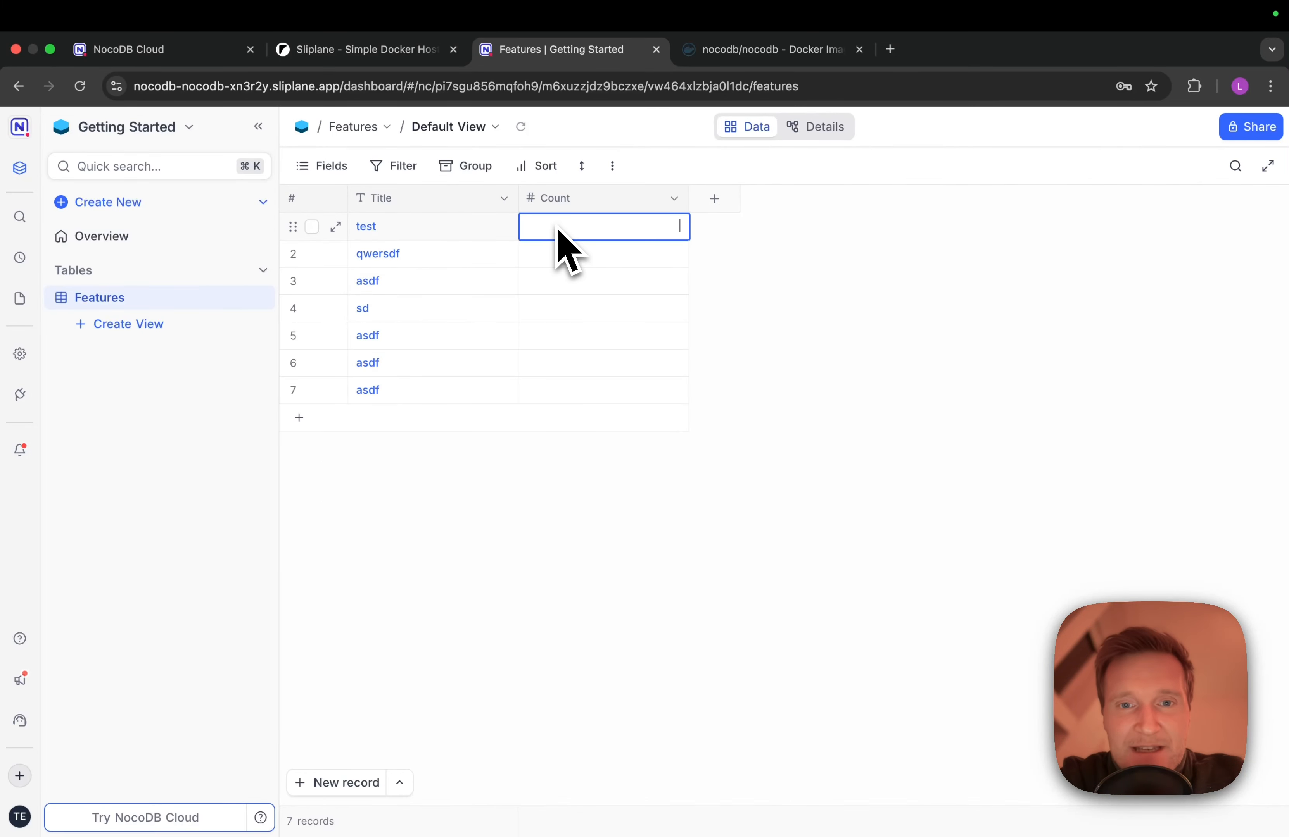
type("1 2 3 4 5 6 7")
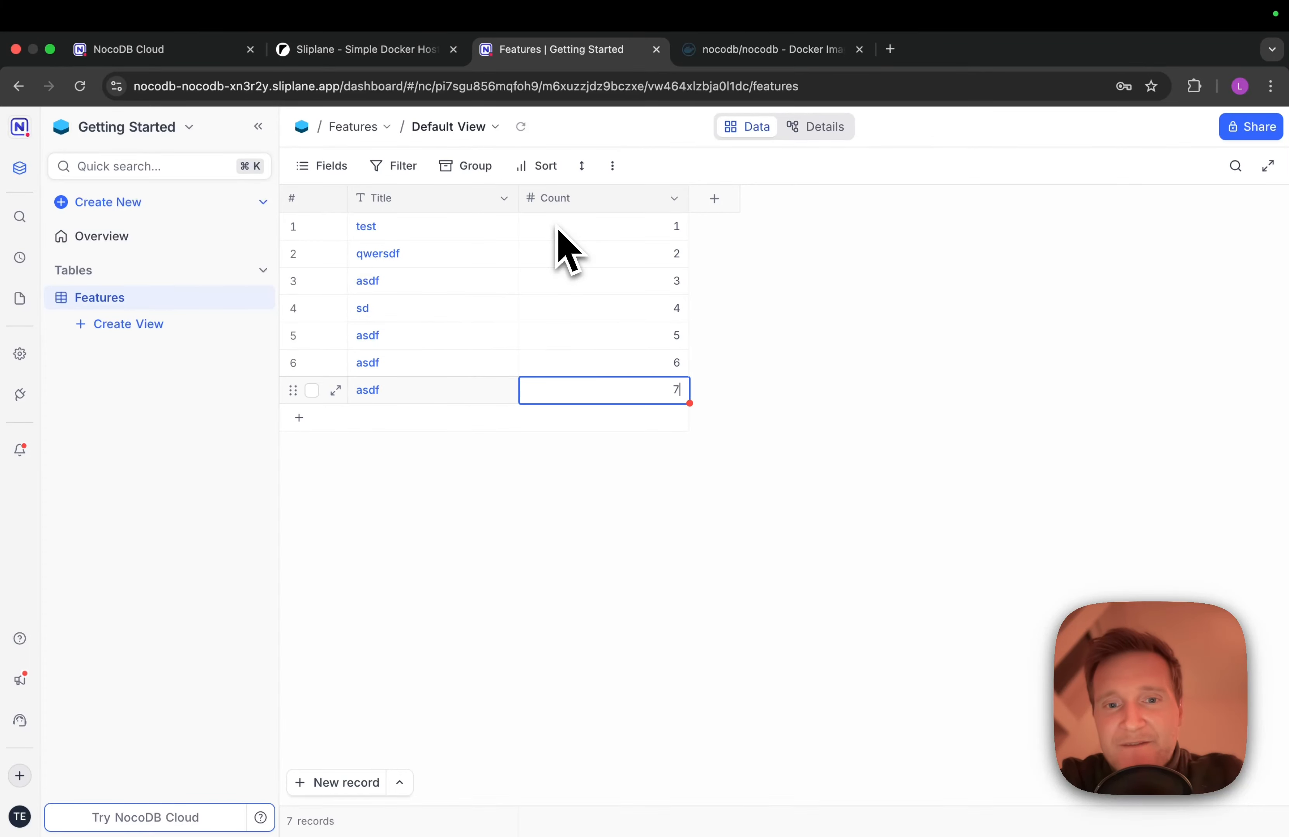
key("Return")
left_click(951, 264)
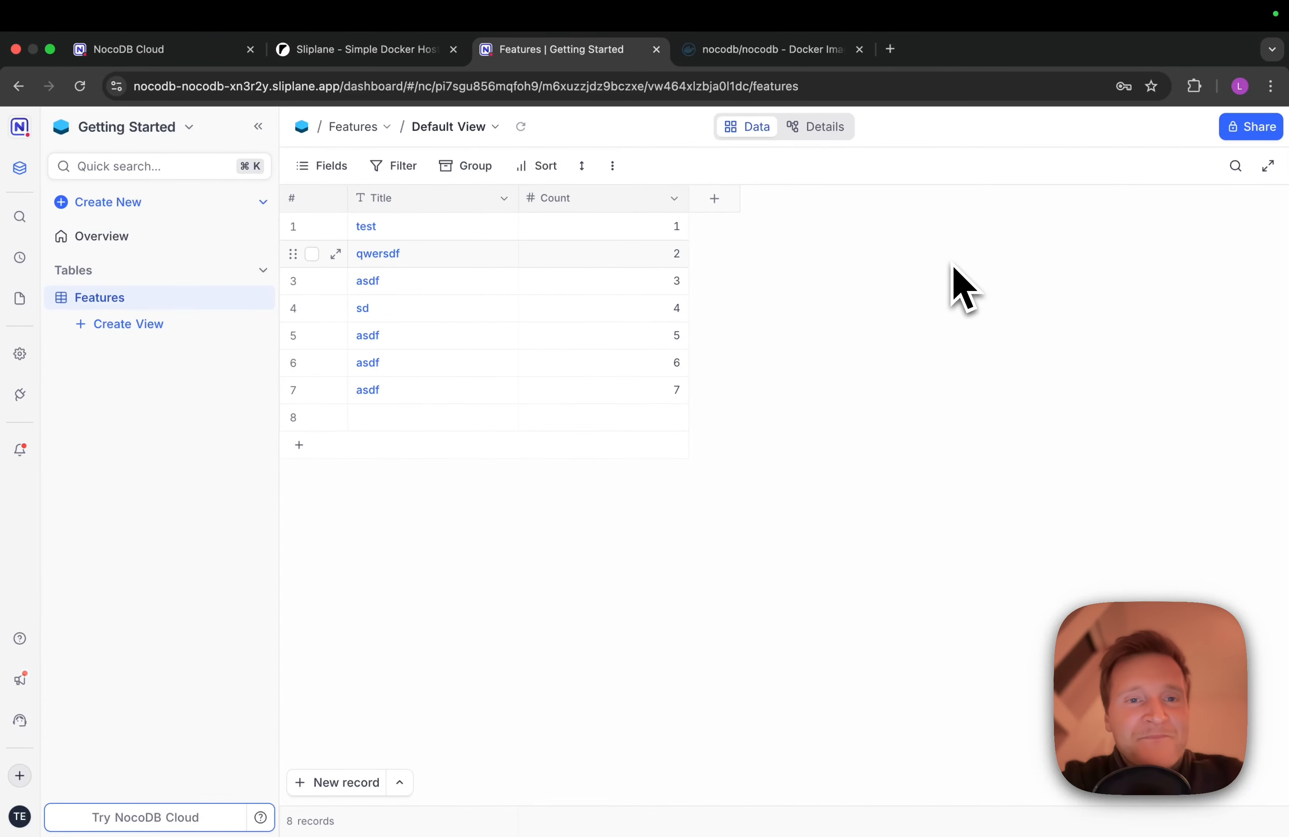
Confirm Postgres and NocoDB show successful deploys in Sliplane, then go to the nocodb/nocodb Docker Hub page
left_click(382, 58)
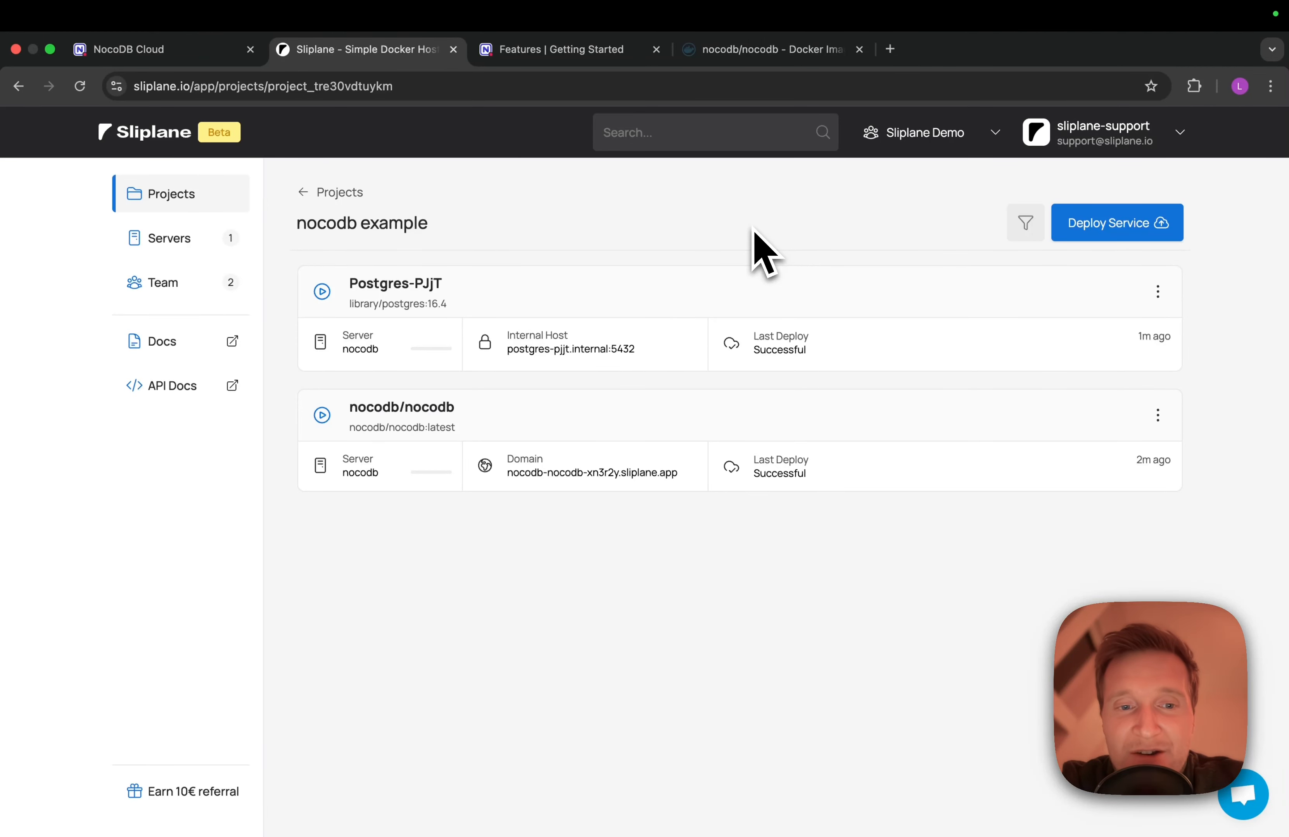
left_click(761, 65)
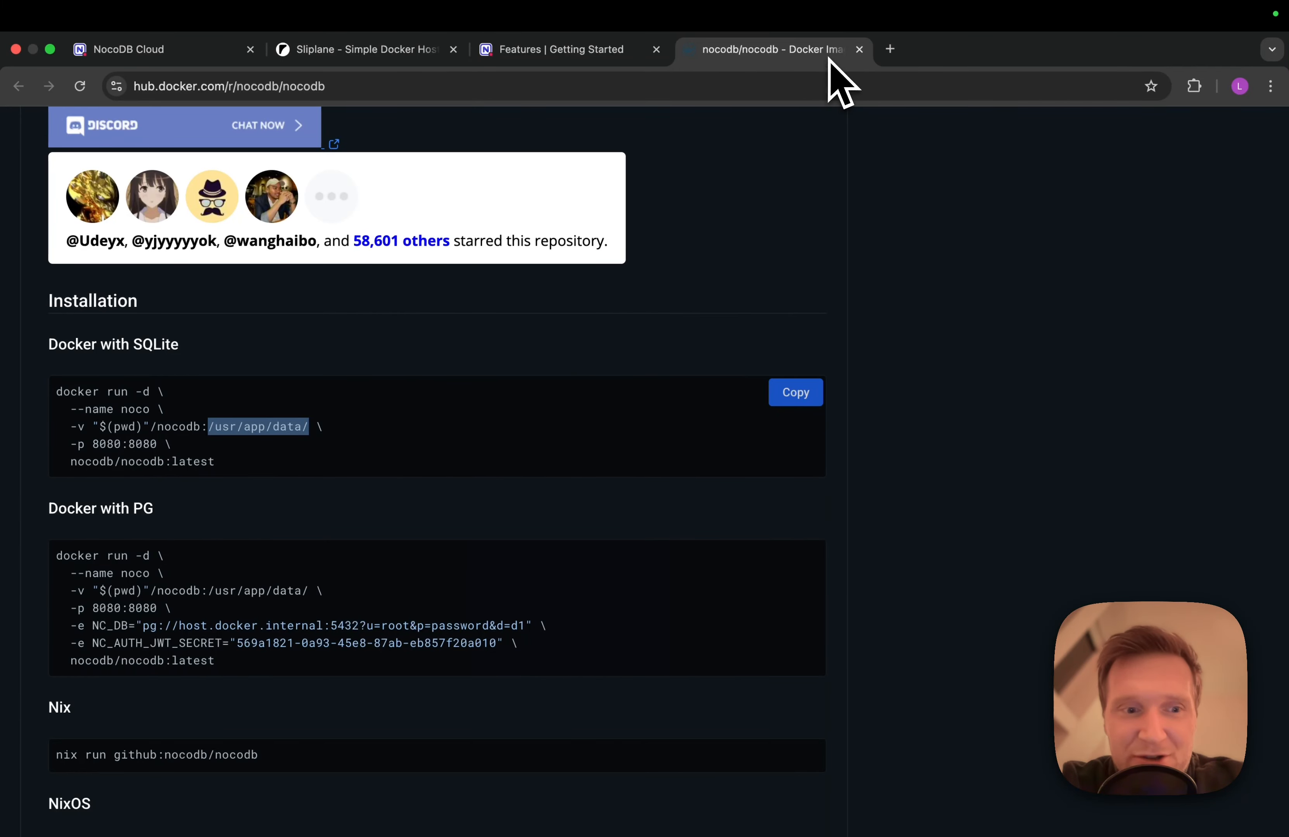
Highlight the Docker with PG volume path /nocodb:/usr/app/data/ plus the NC_DB and NC_AUTH_JWT_SECRET lines
scroll(489, 288, "down", 5)
scroll(446, 298, "down", 1)
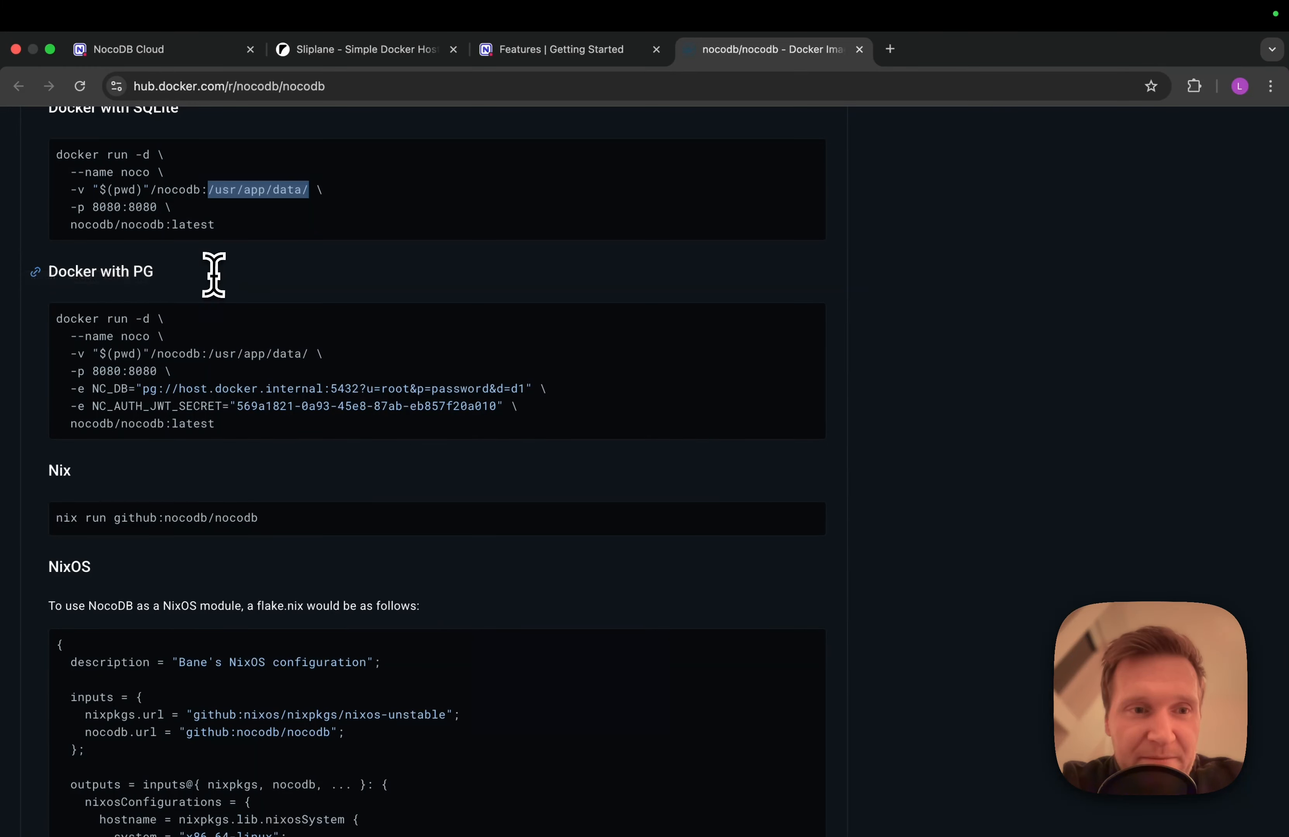
left_click_drag(212, 274, 43, 270)
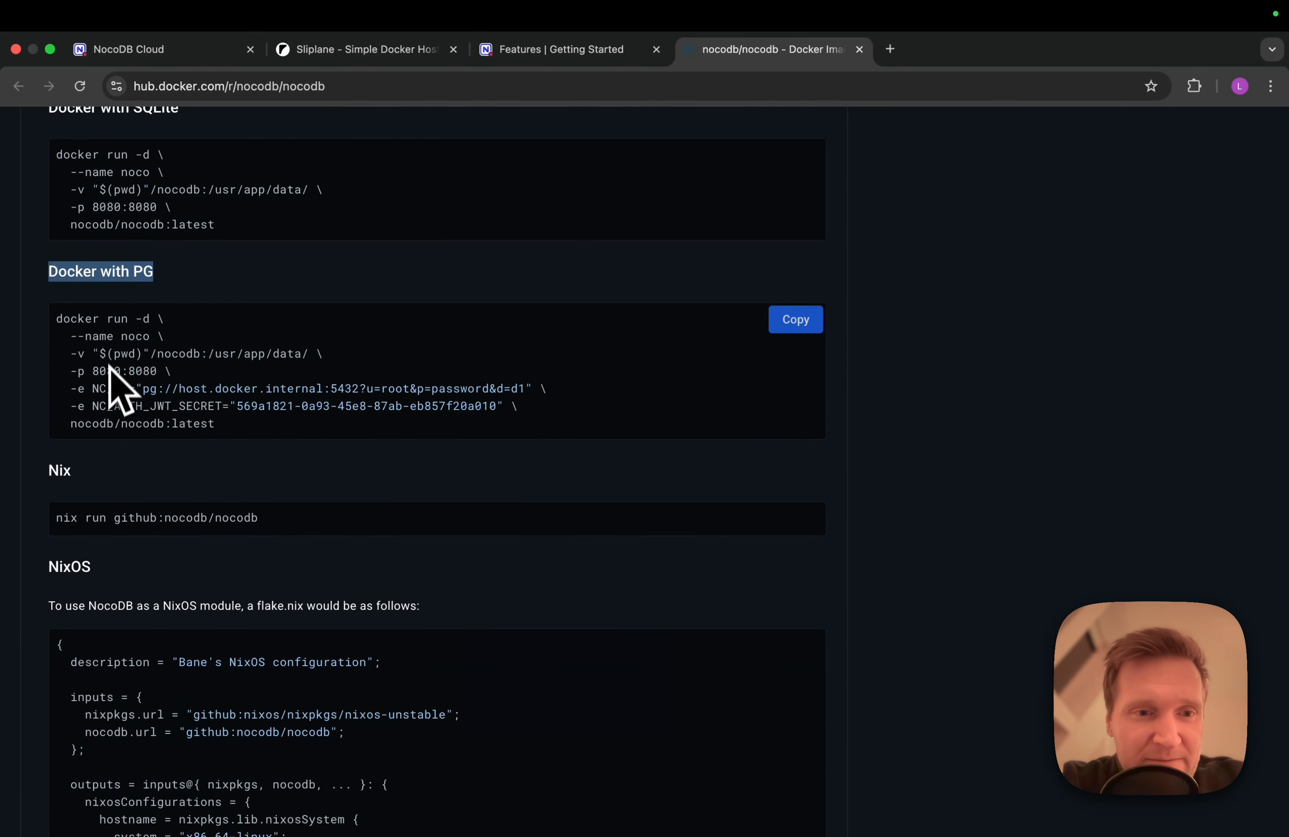
left_click_drag(151, 354, 222, 353)
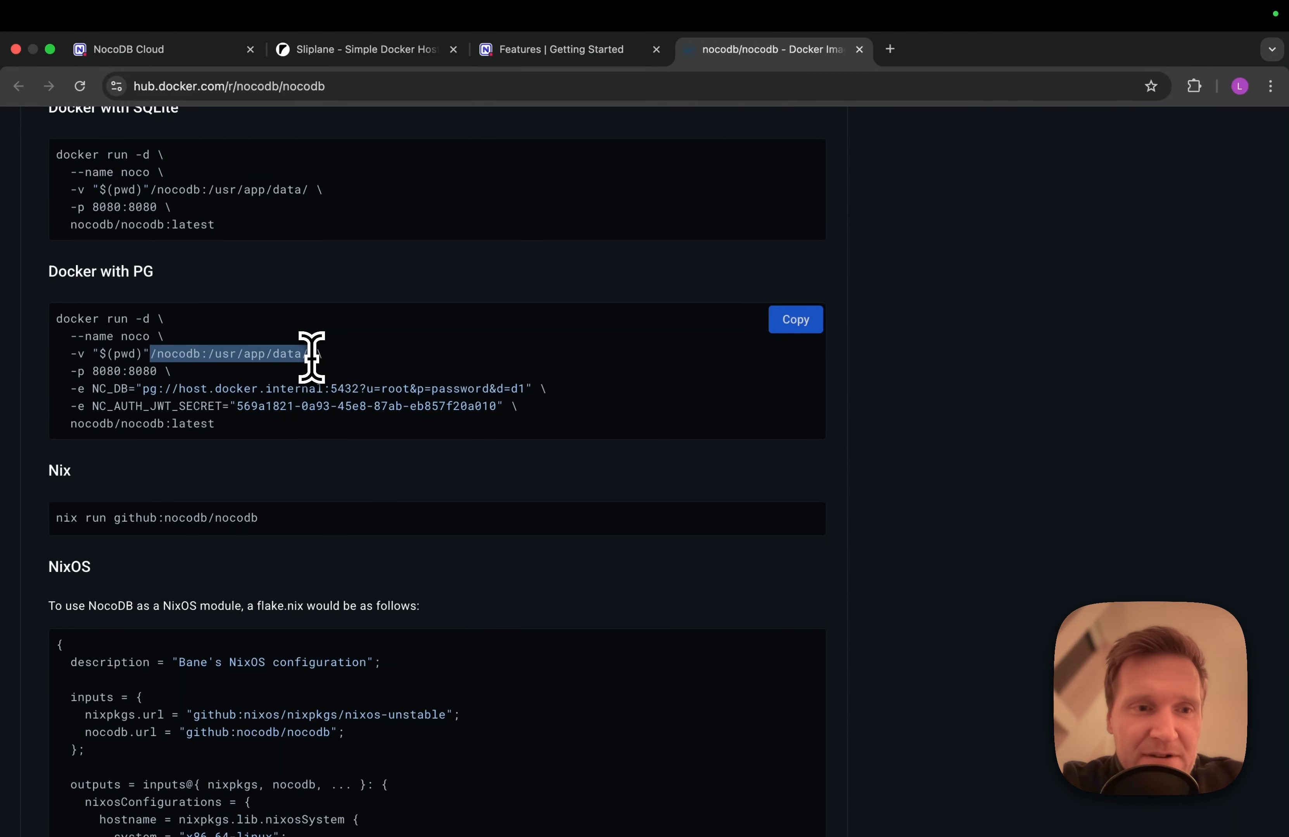
left_click_drag(311, 357, 313, 355)
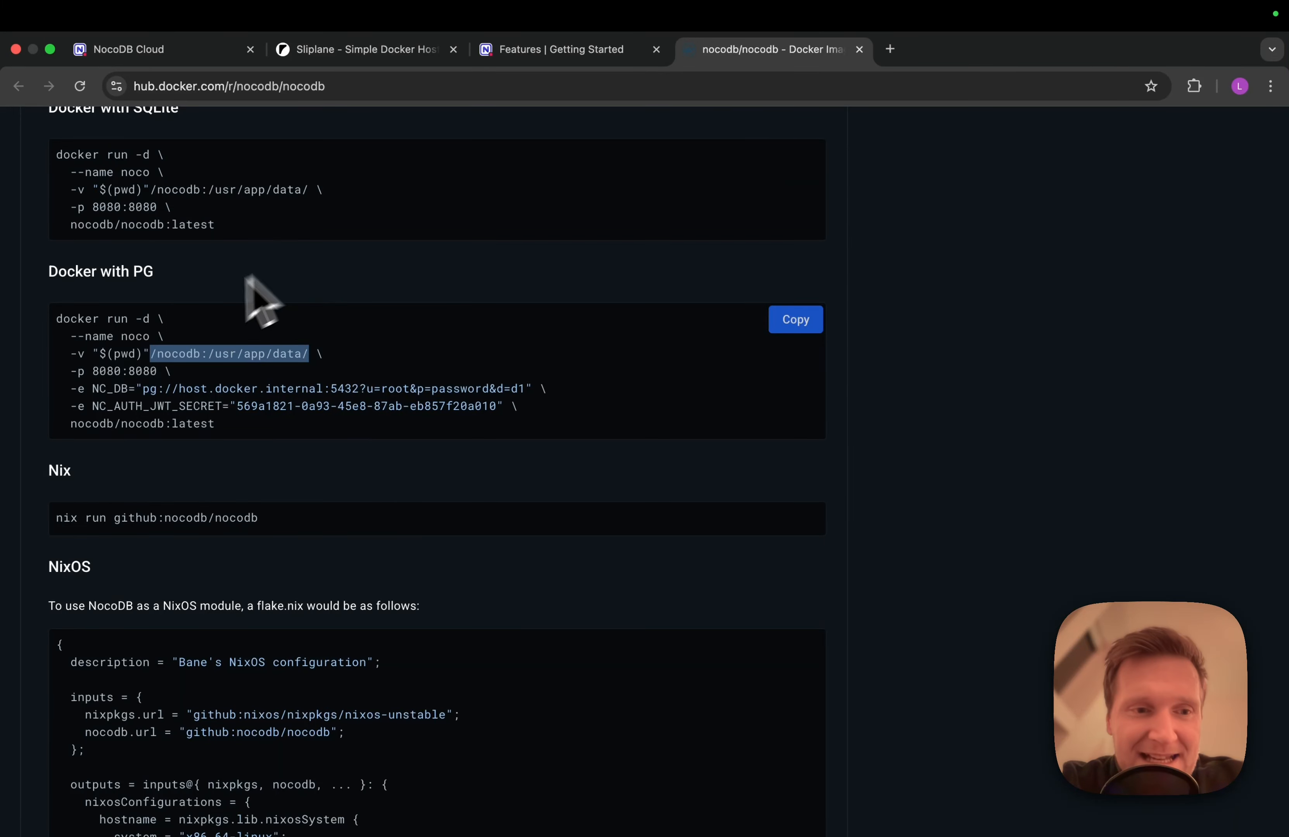
left_click_drag(72, 388, 530, 412)
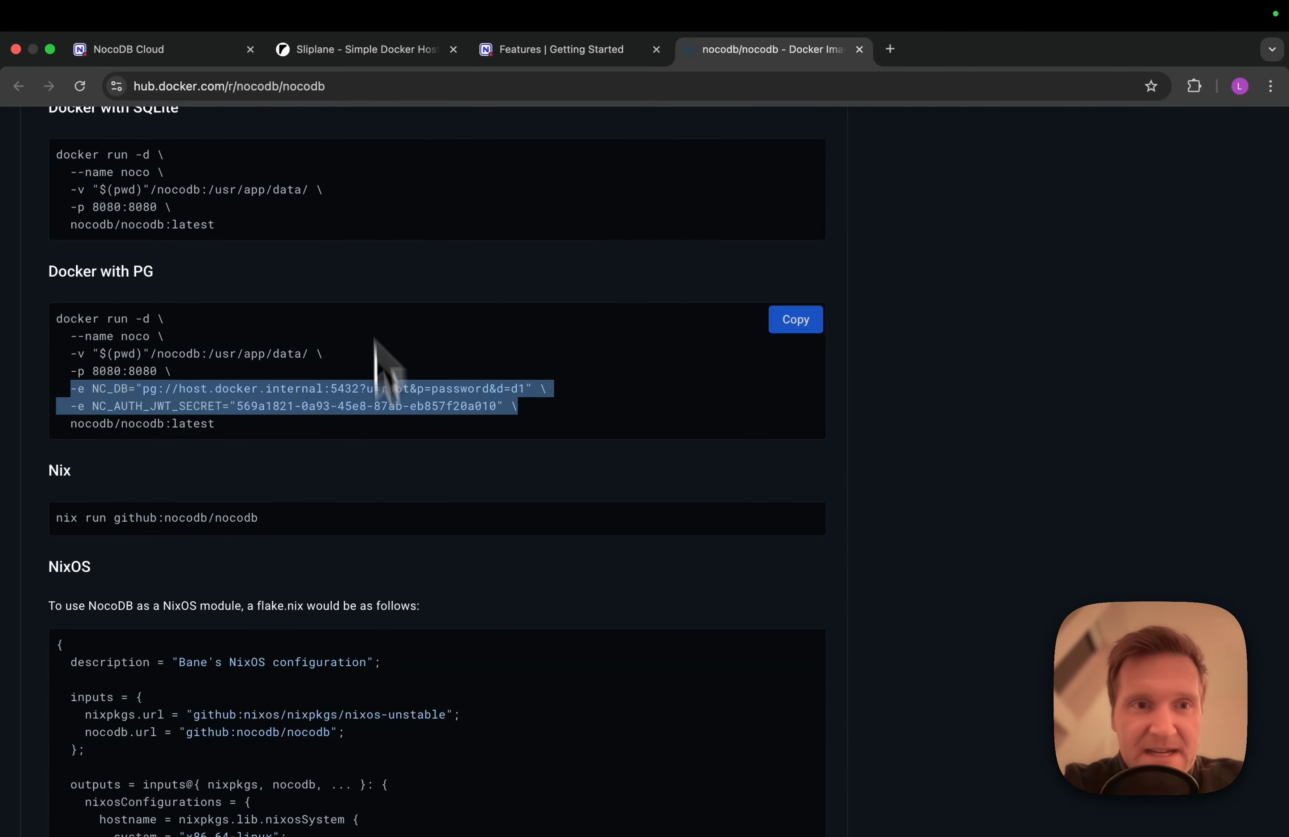
left_click(378, 49)
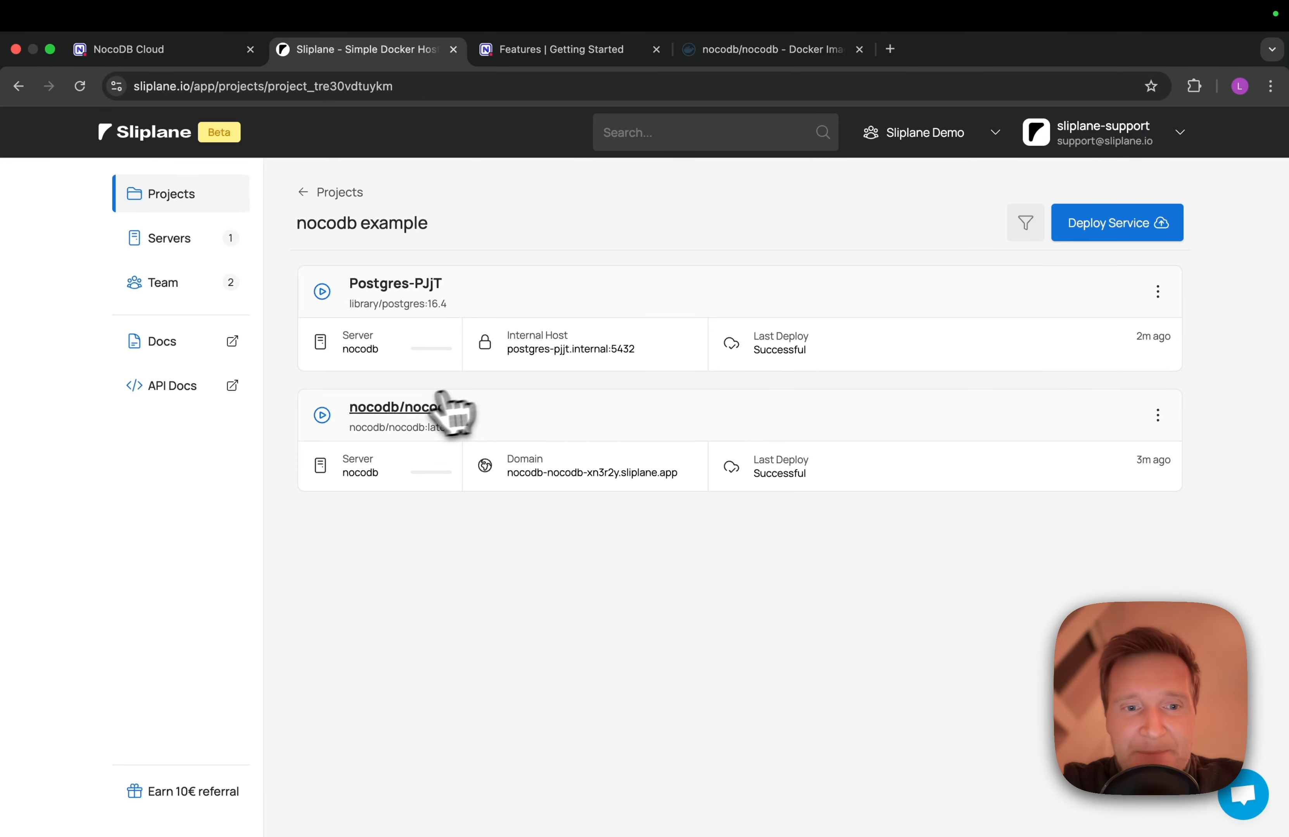
Paste the NC_DB and NC_AUTH_JWT_SECRET lines after HOST in the nocodb/nocodb 'From .env file' dialog
left_click(405, 408)
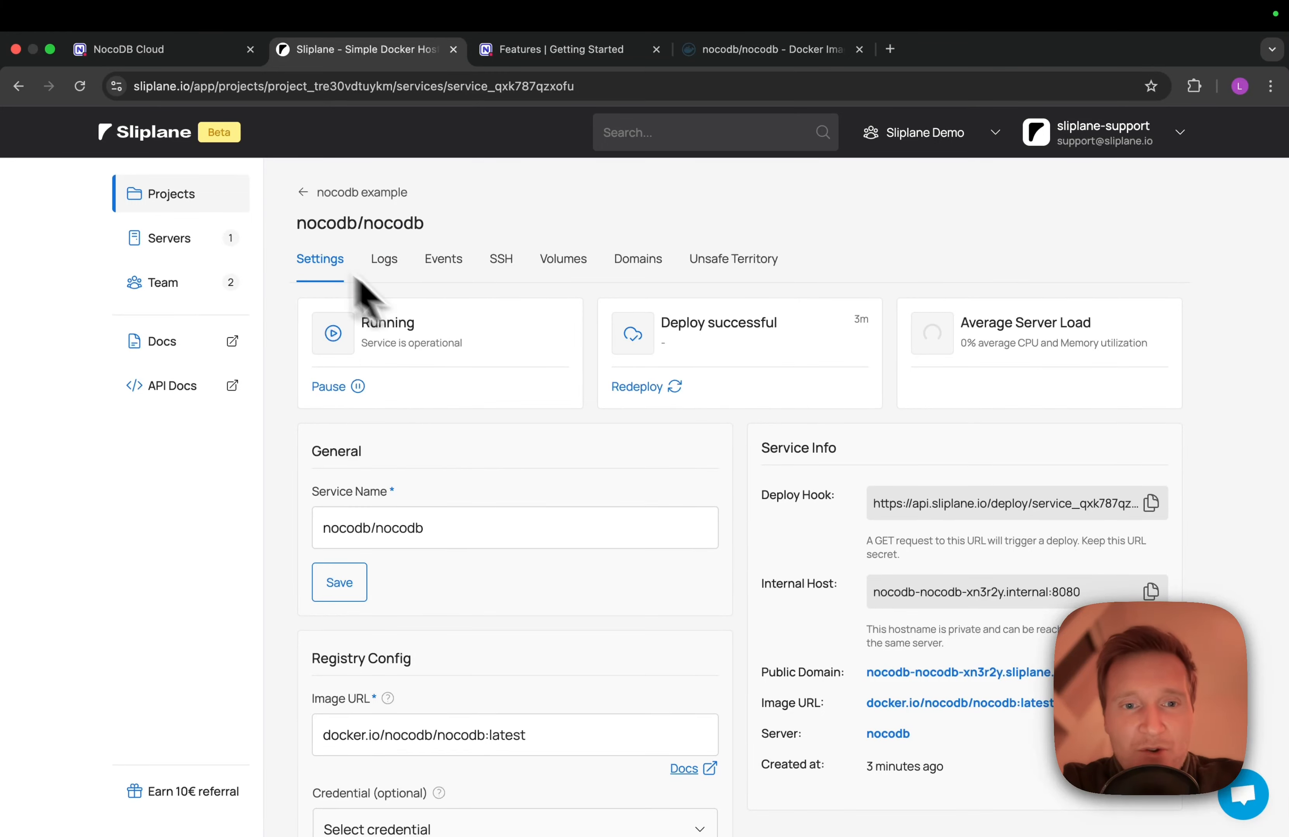
scroll(488, 489, "down", 10)
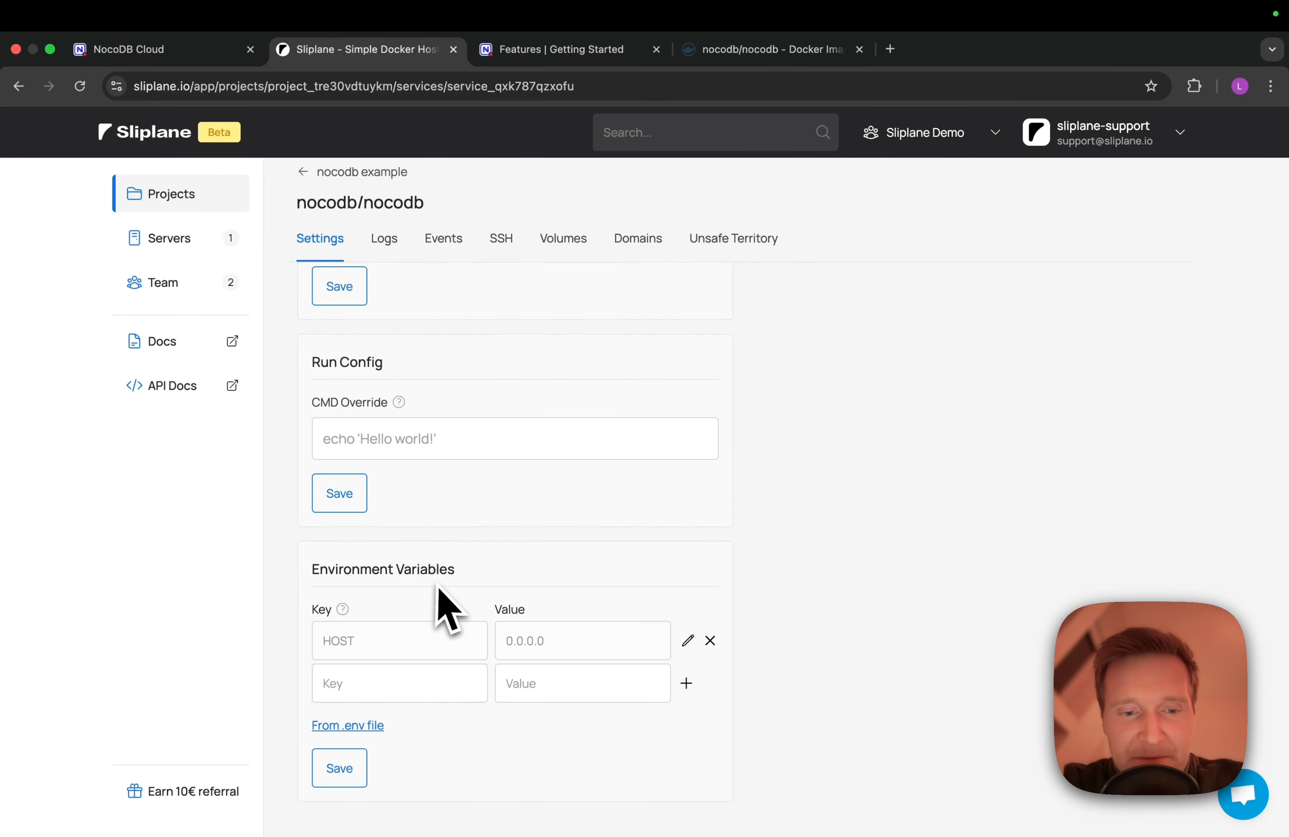
left_click(324, 728)
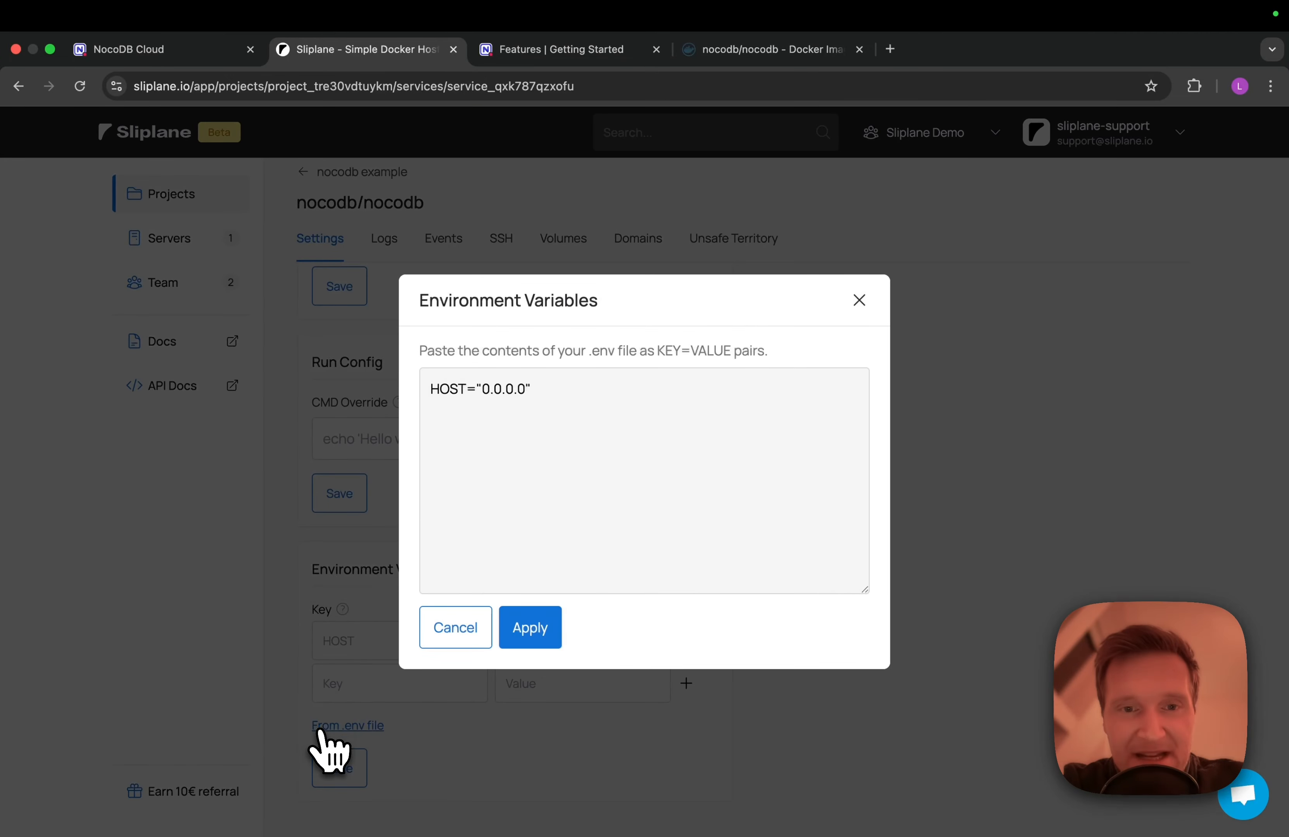
left_click(585, 391)
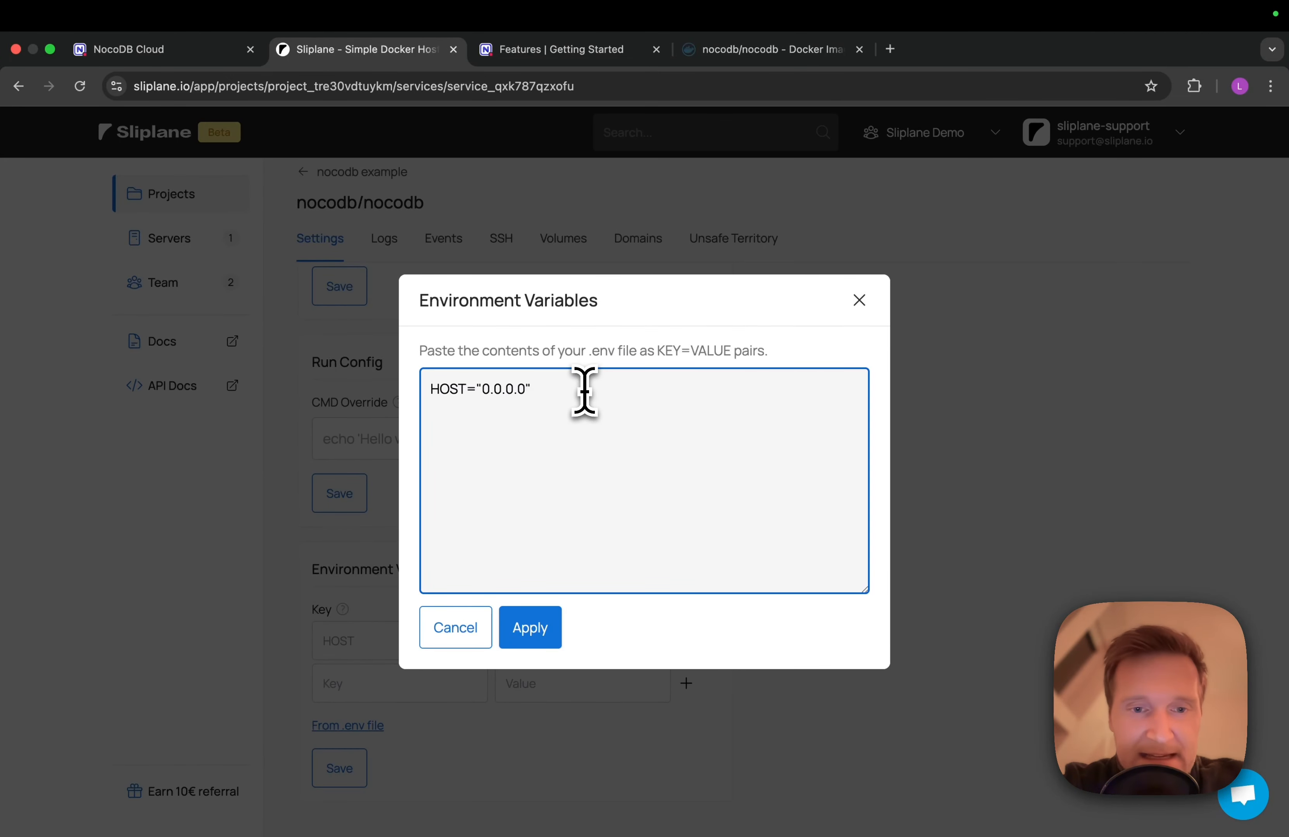
key("super+v")
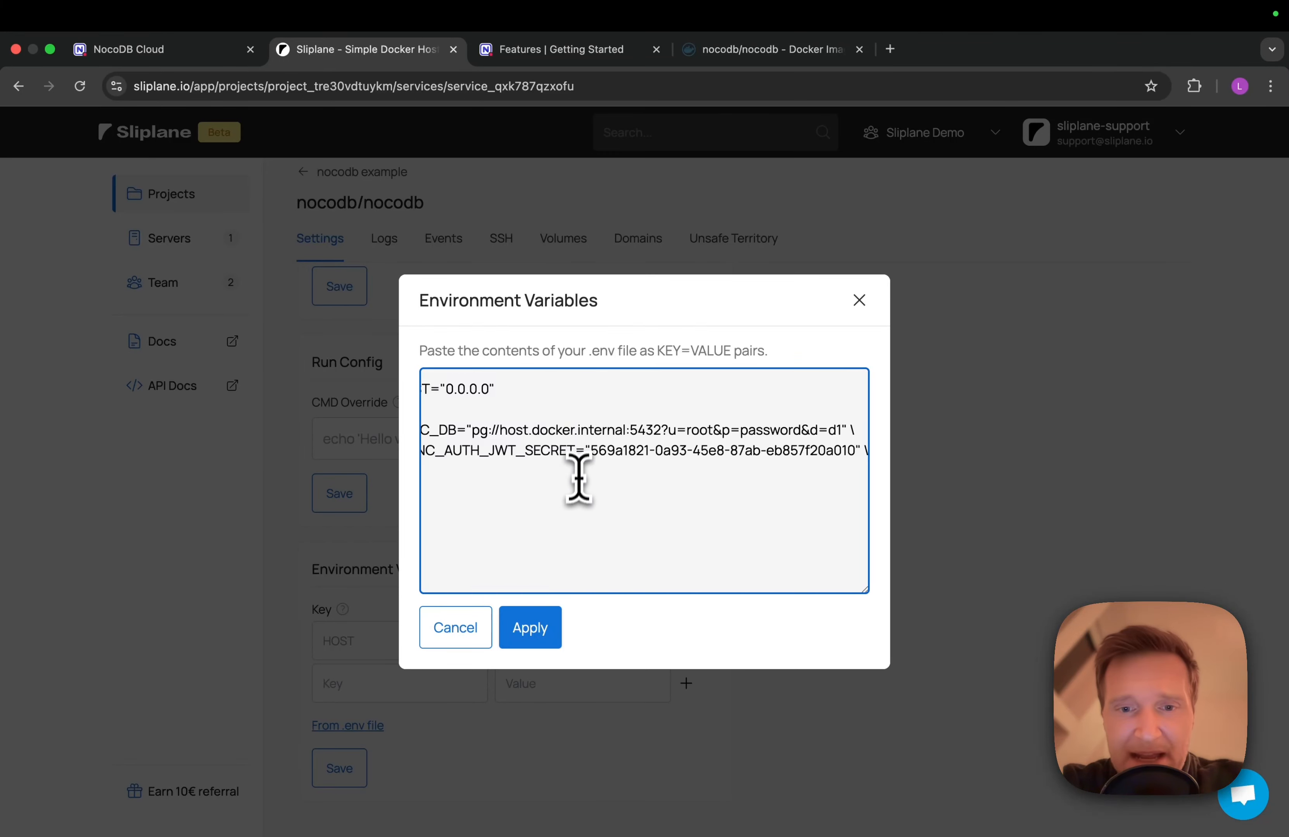
Remove the '-e' prefixes and the host.docker.internal host from the pasted variables
scroll(578, 475, "left", 2)
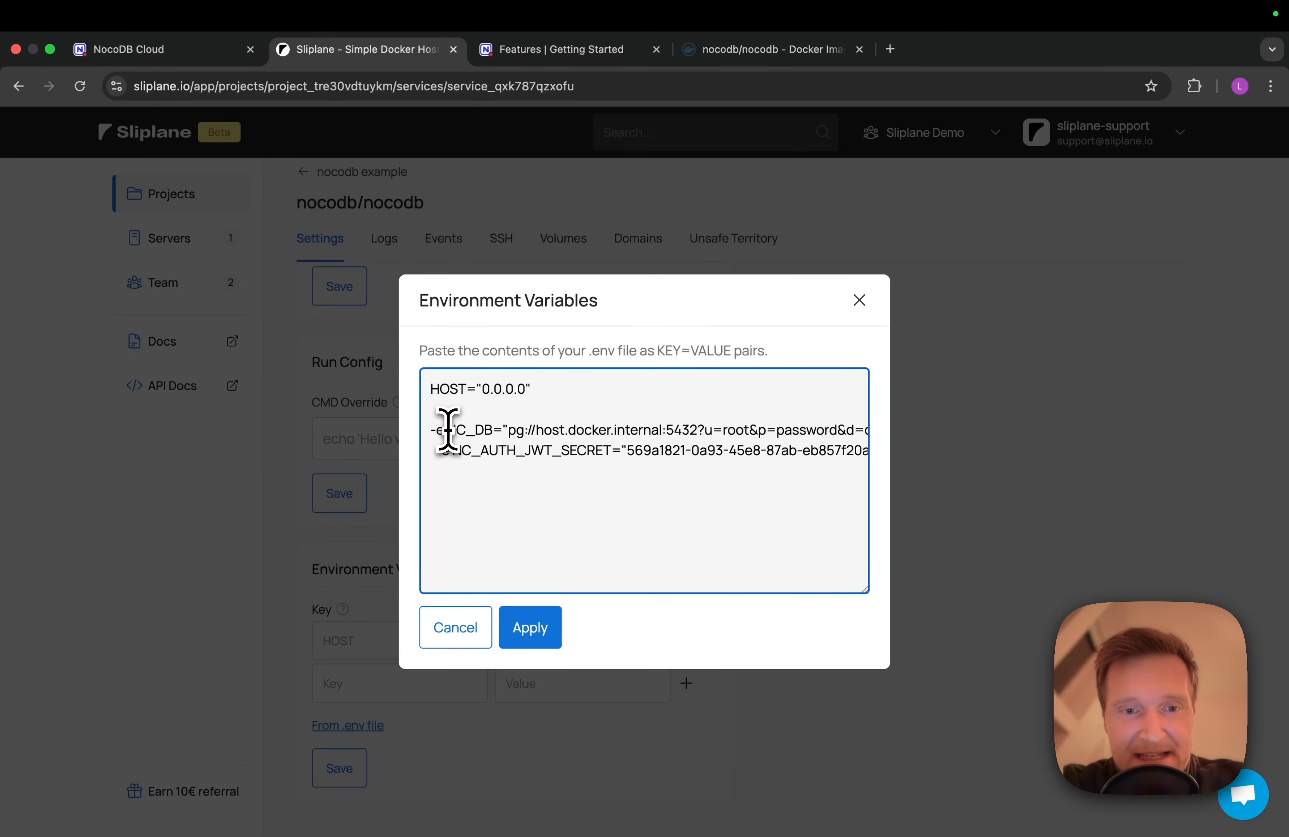
left_click_drag(447, 430, 414, 435)
key("BackSpace")
key("BackSpace")
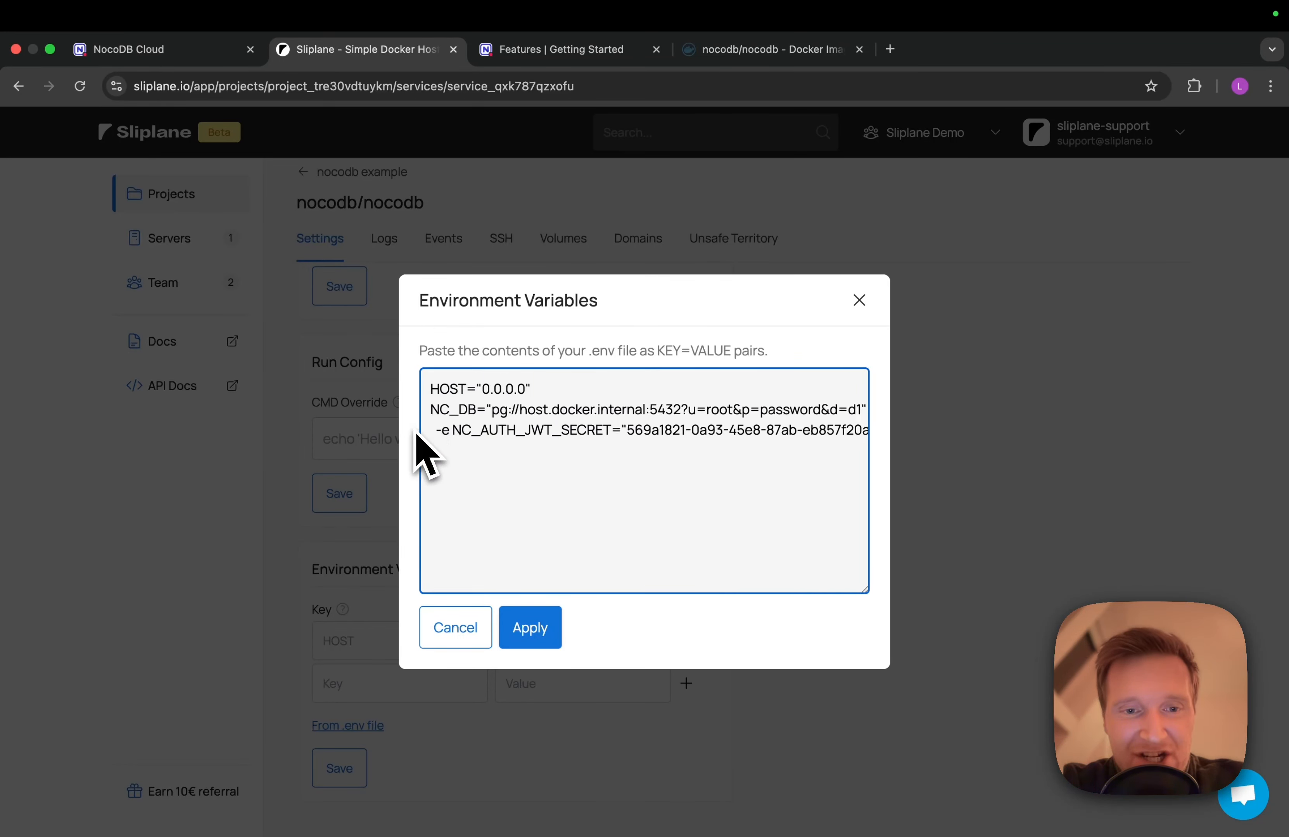
left_click(451, 431)
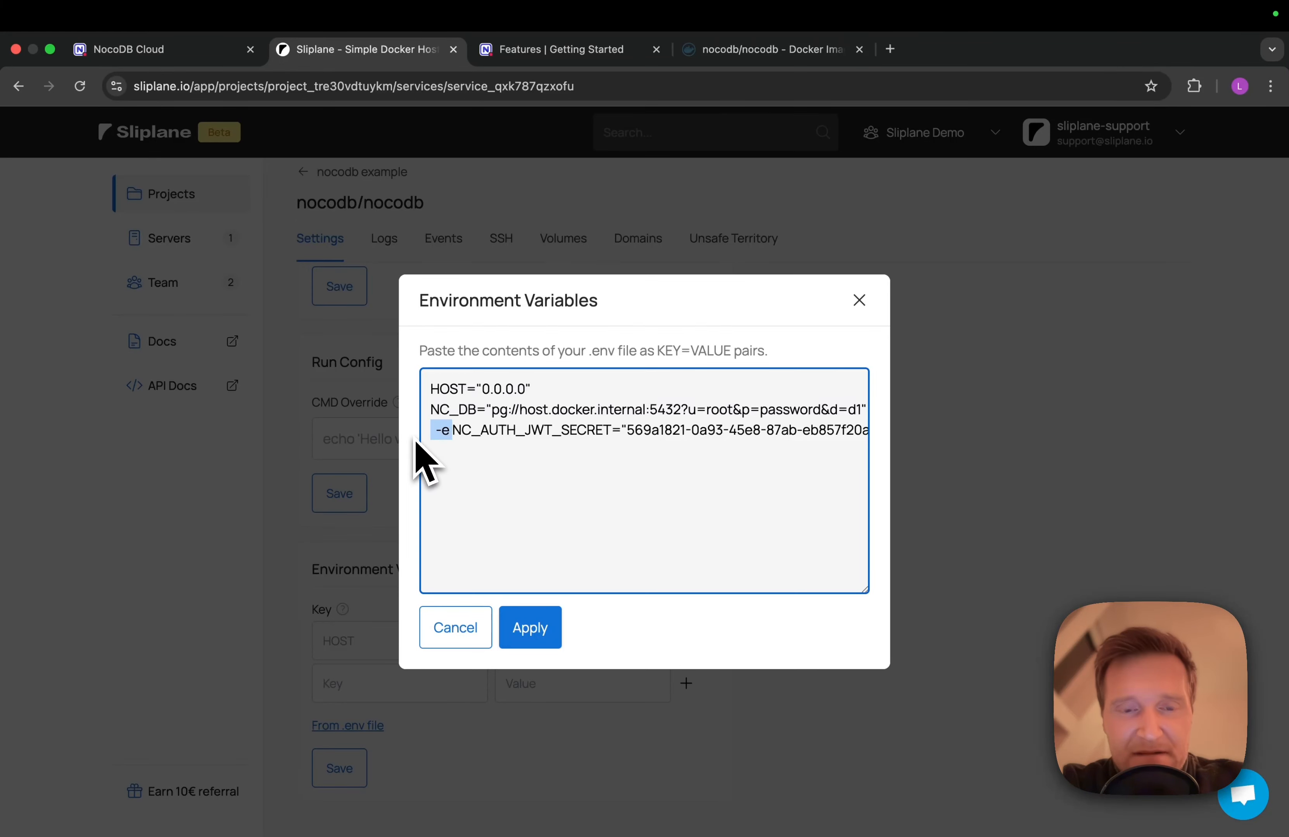
key("BackSpace")
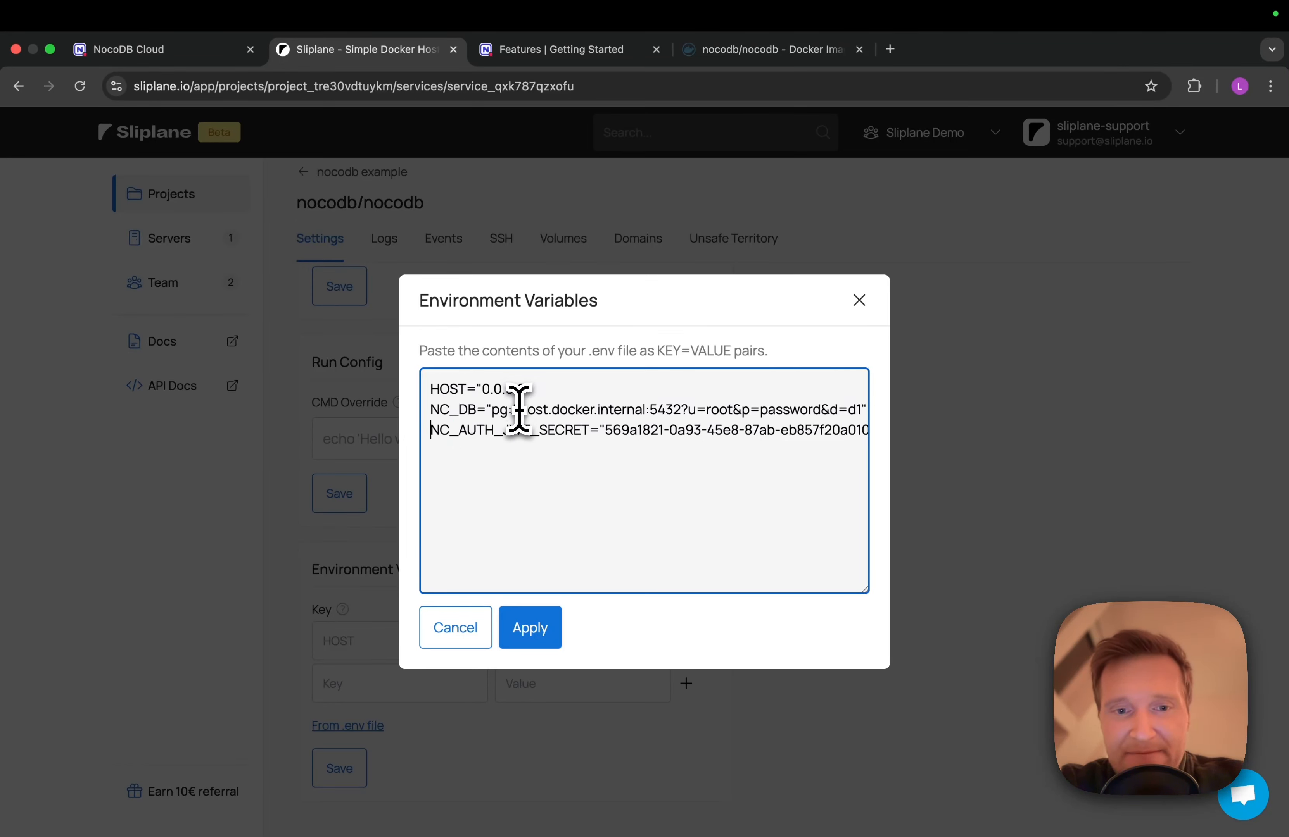
left_click_drag(519, 409, 642, 409)
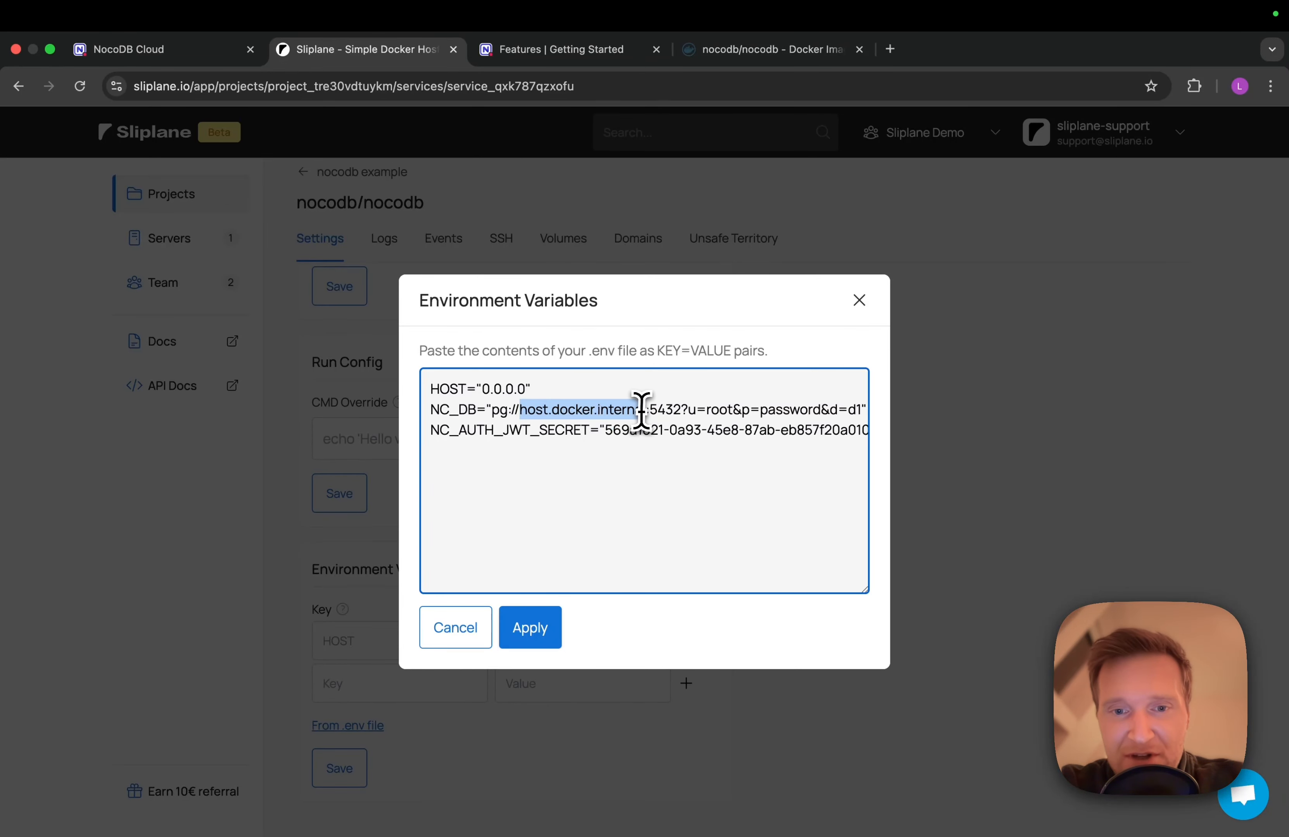
key("BackSpace")
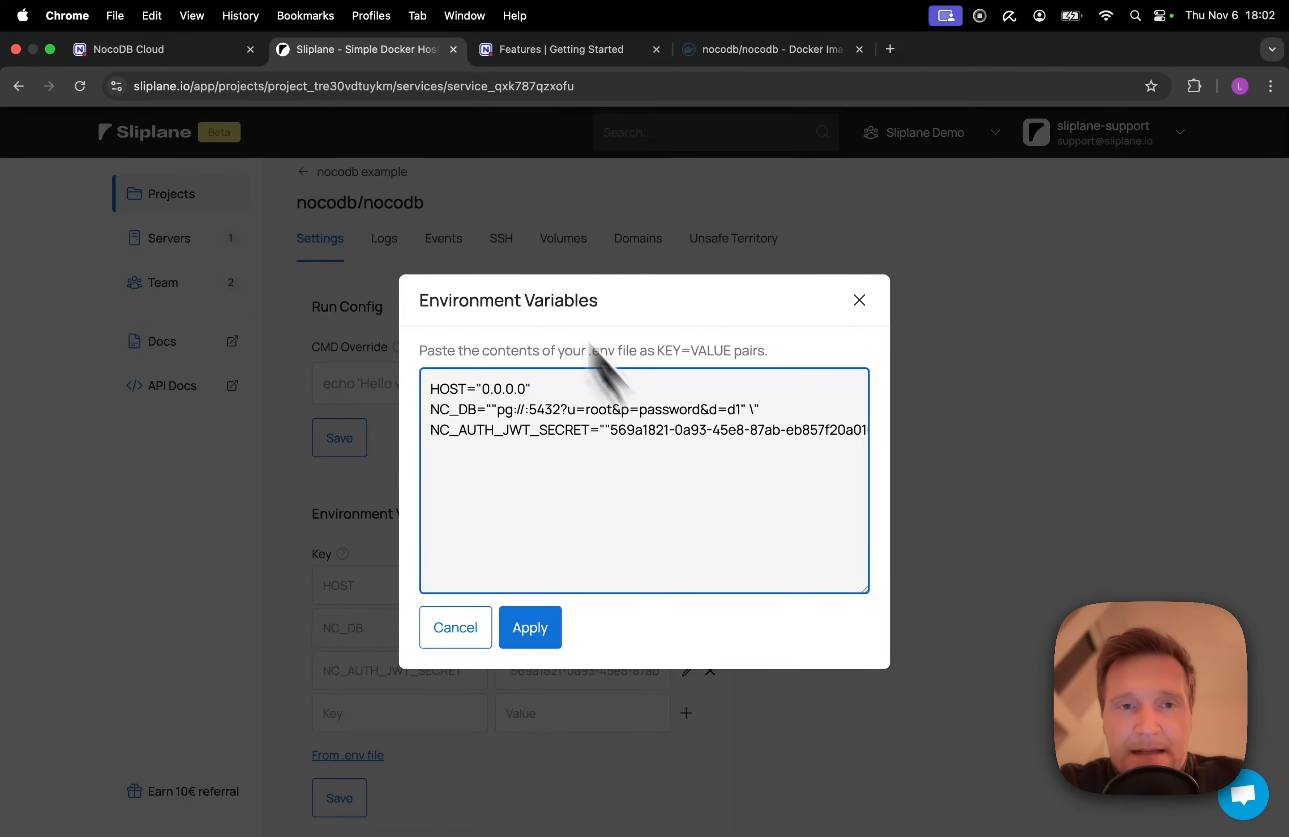
Open Postgres-PJjT in a second Sliplane tab and copy its internal host postgres-pjjt.internal:5432
left_click(890, 49)
type("sl")
key("Return")
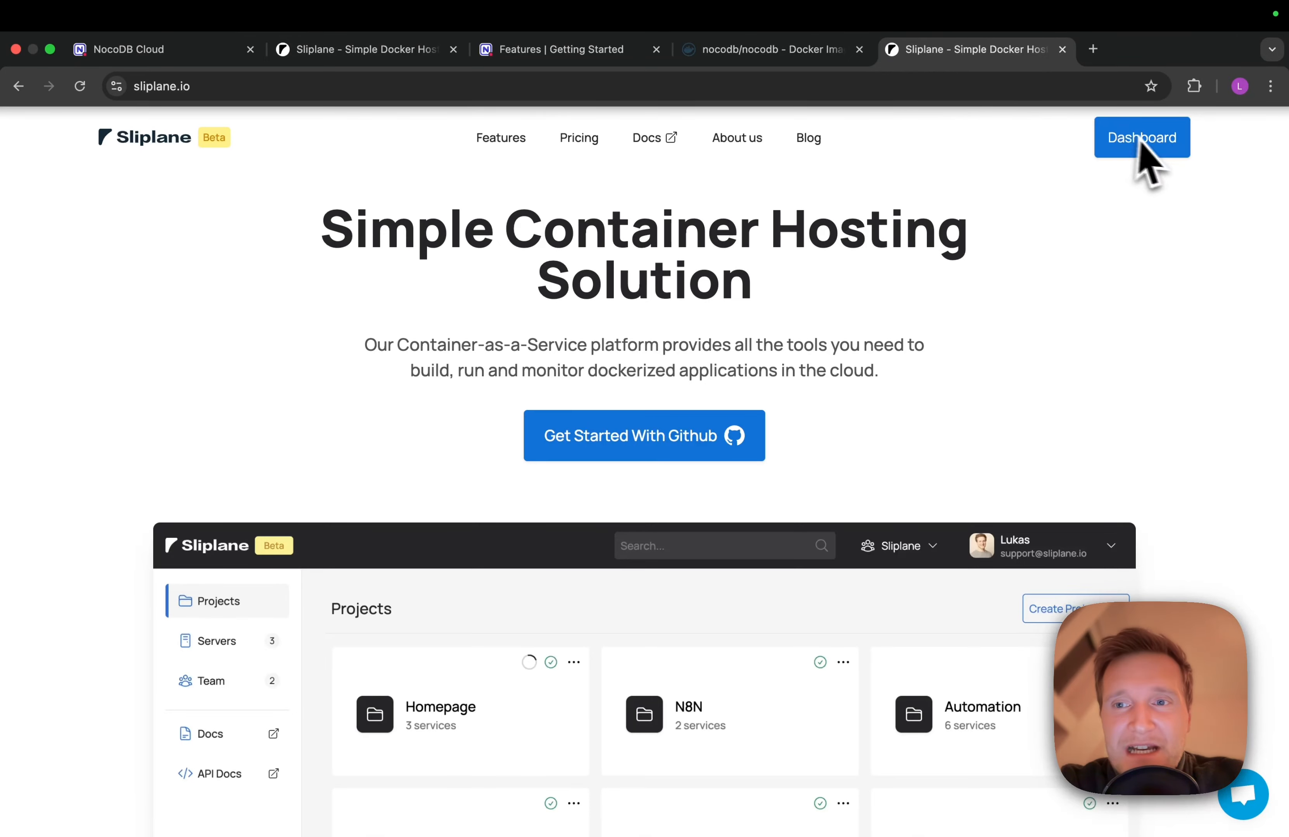
left_click(1136, 137)
left_click_drag(997, 60, 635, 58)
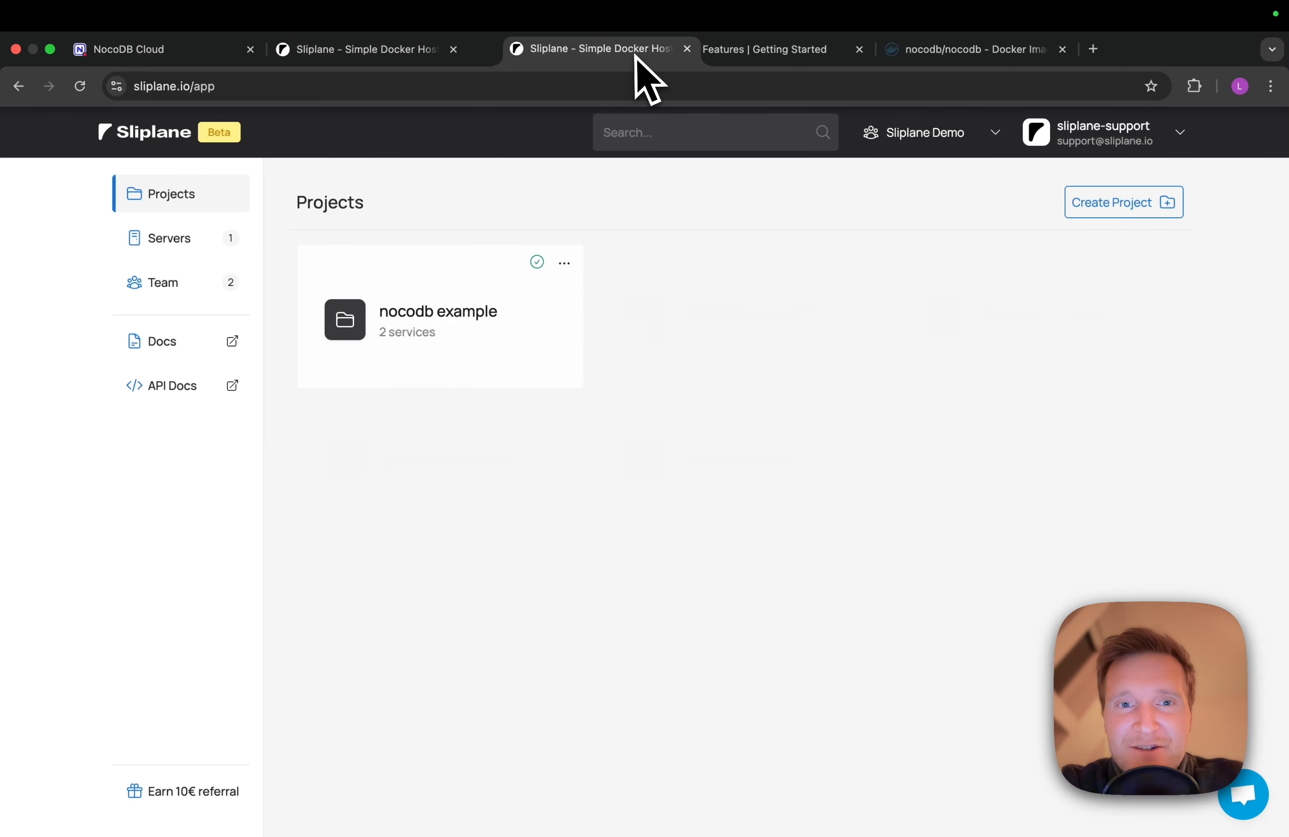
left_click(432, 304)
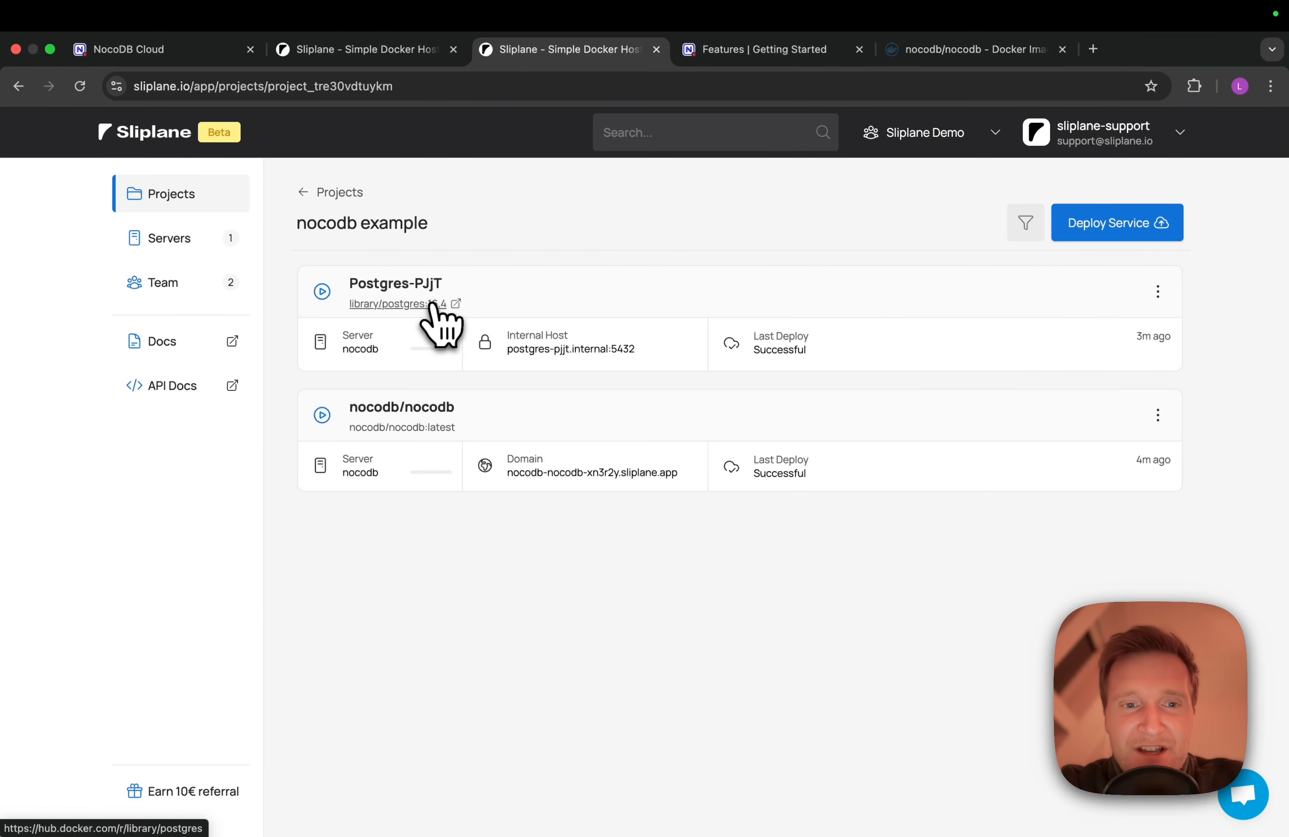
left_click(388, 285)
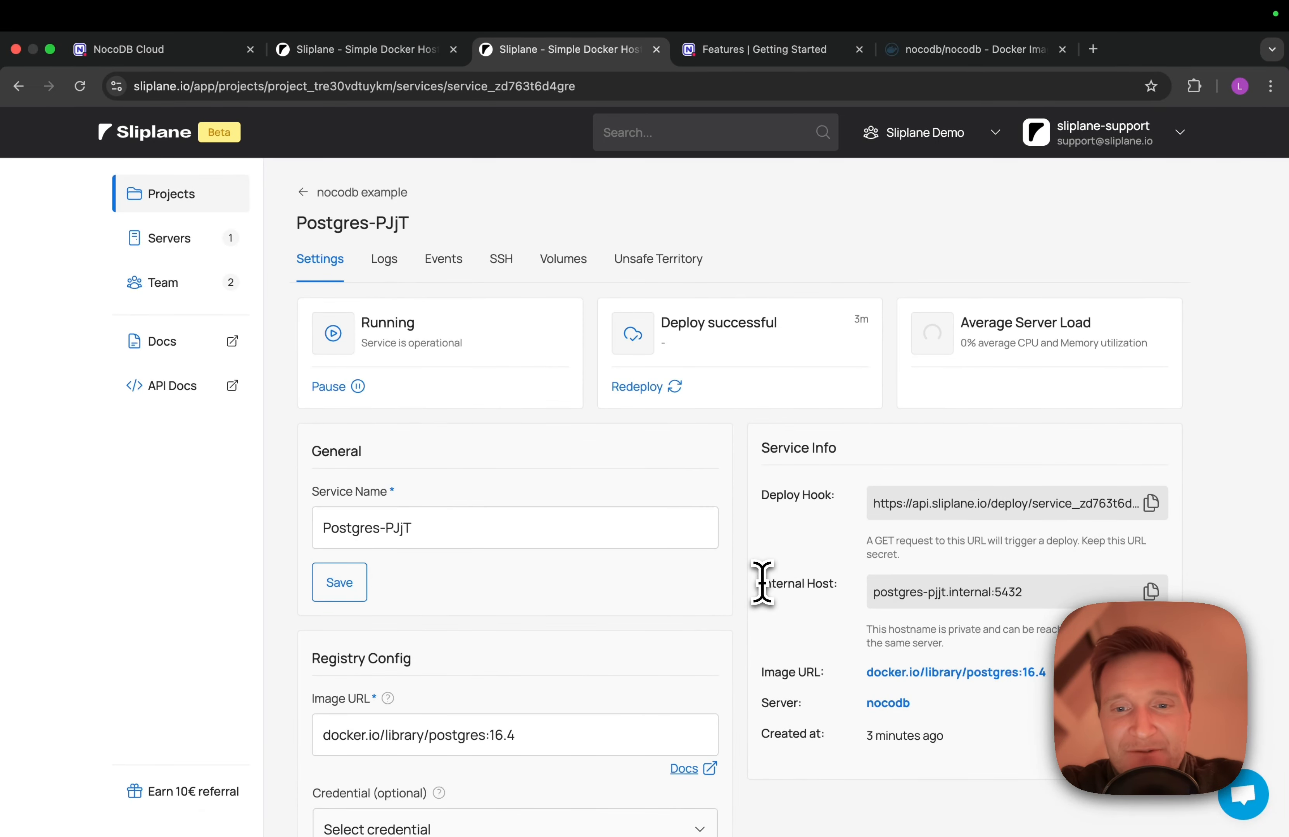
left_click_drag(762, 584, 832, 584)
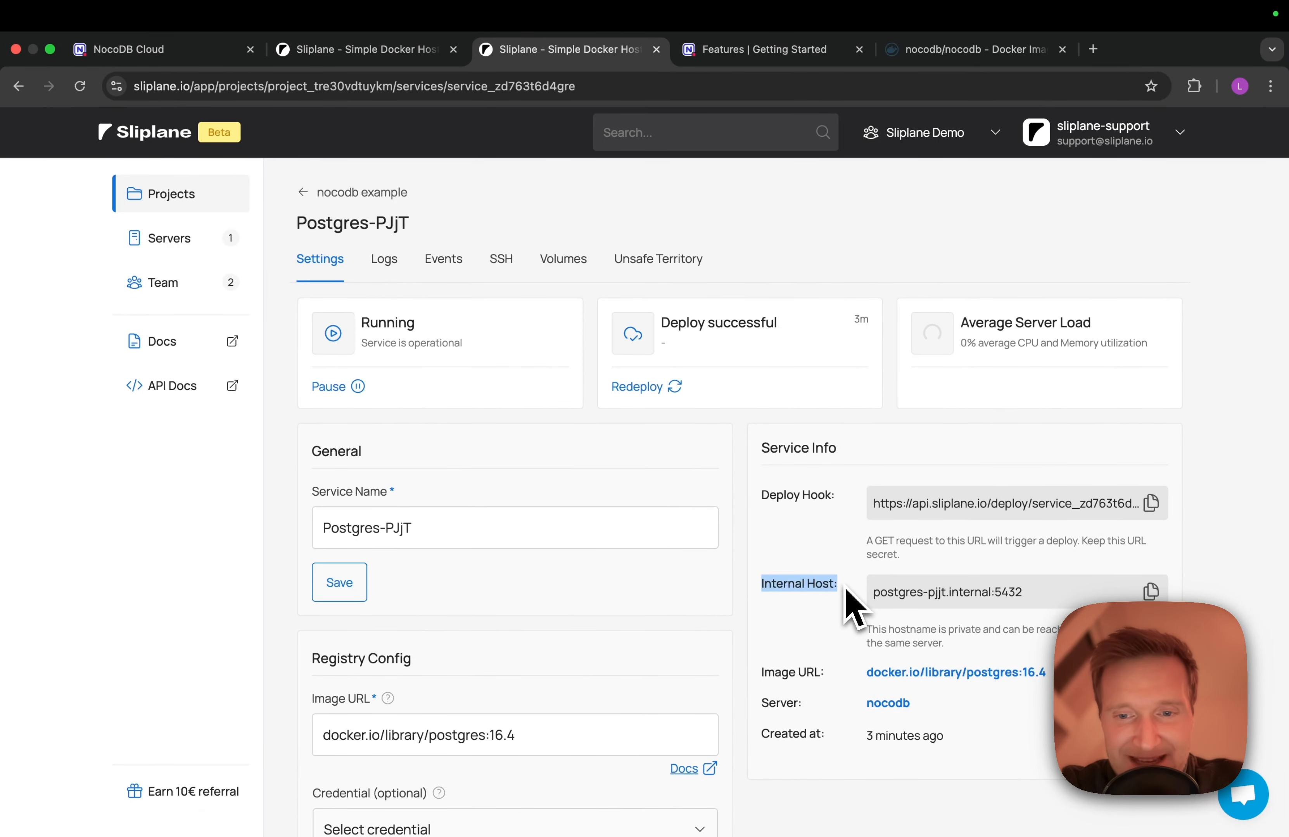
left_click(1154, 594)
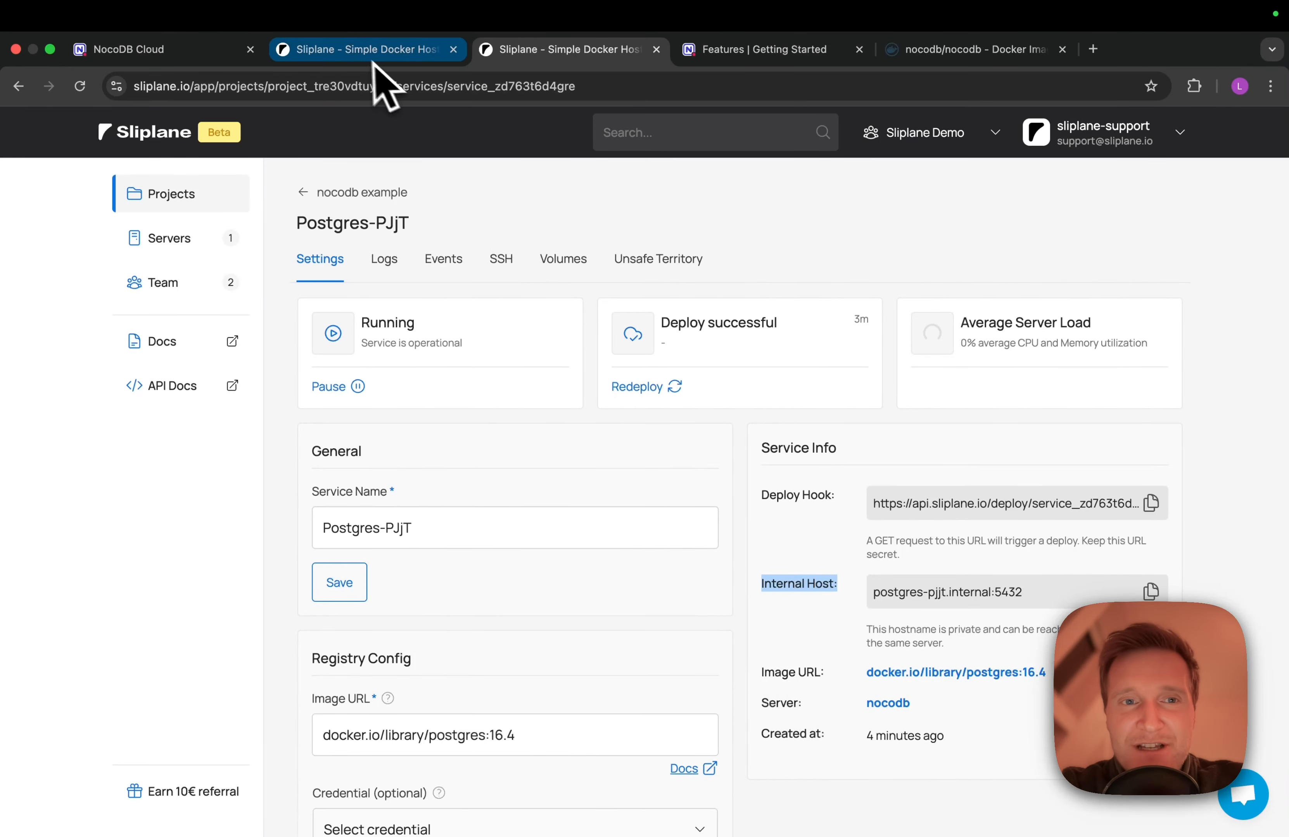
Insert the Postgres internal host right after pg:// in the NC_DB connection URL
left_click(359, 54)
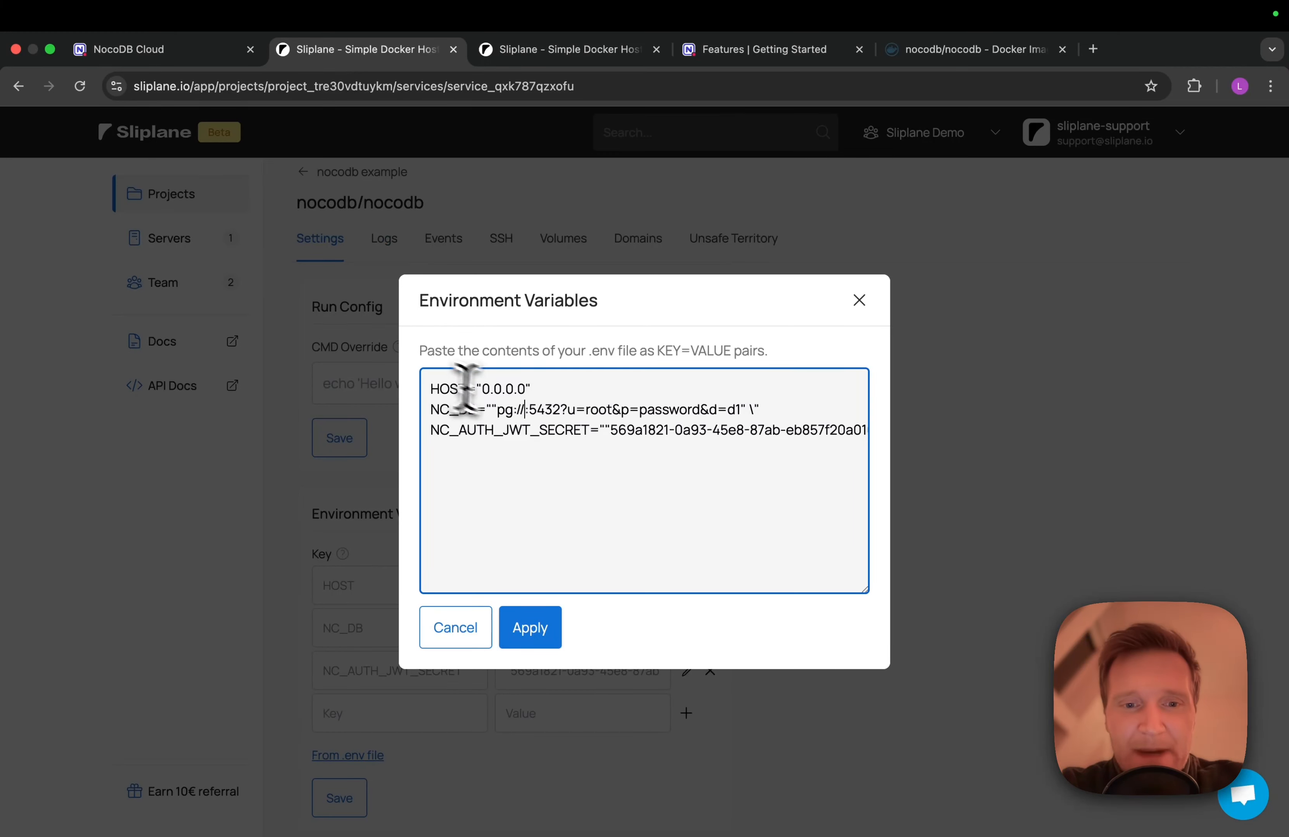
left_click(526, 413)
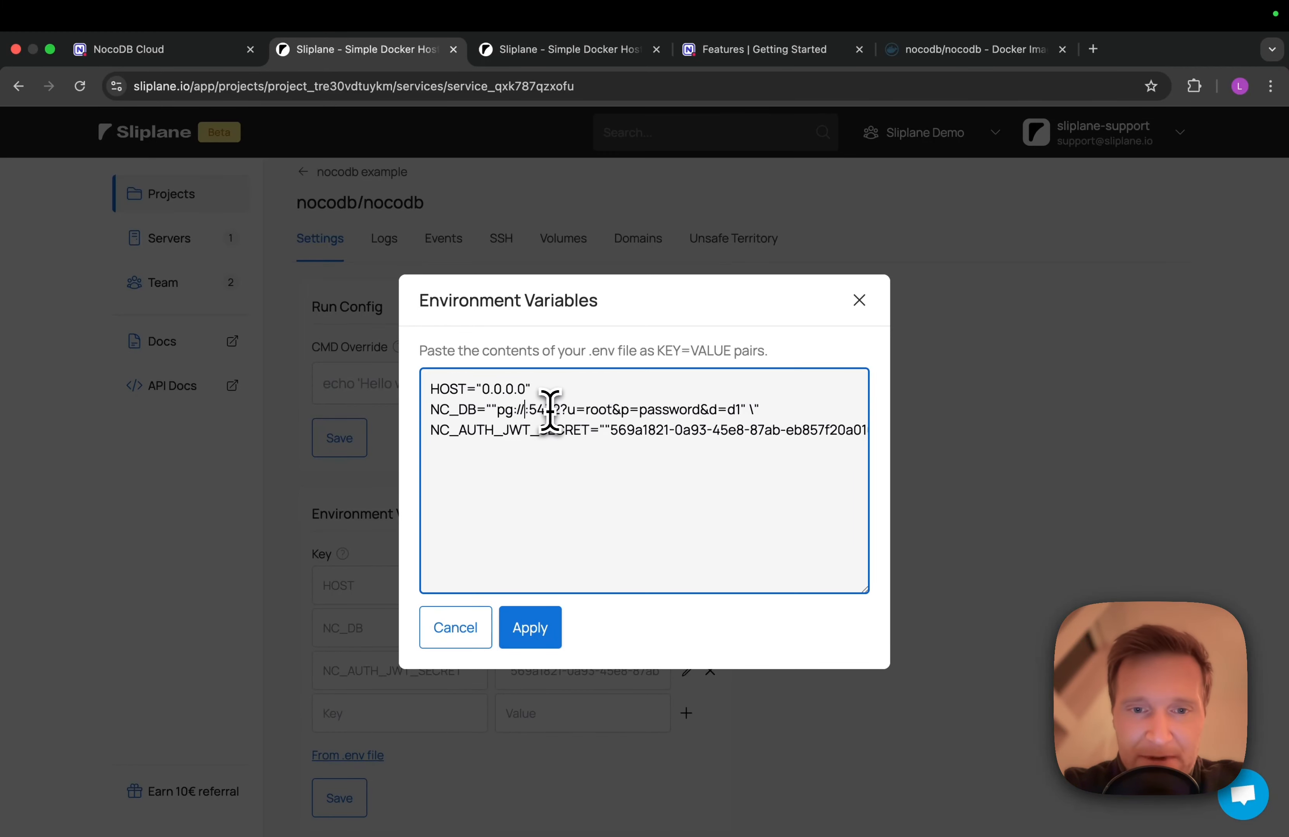
key("super+v")
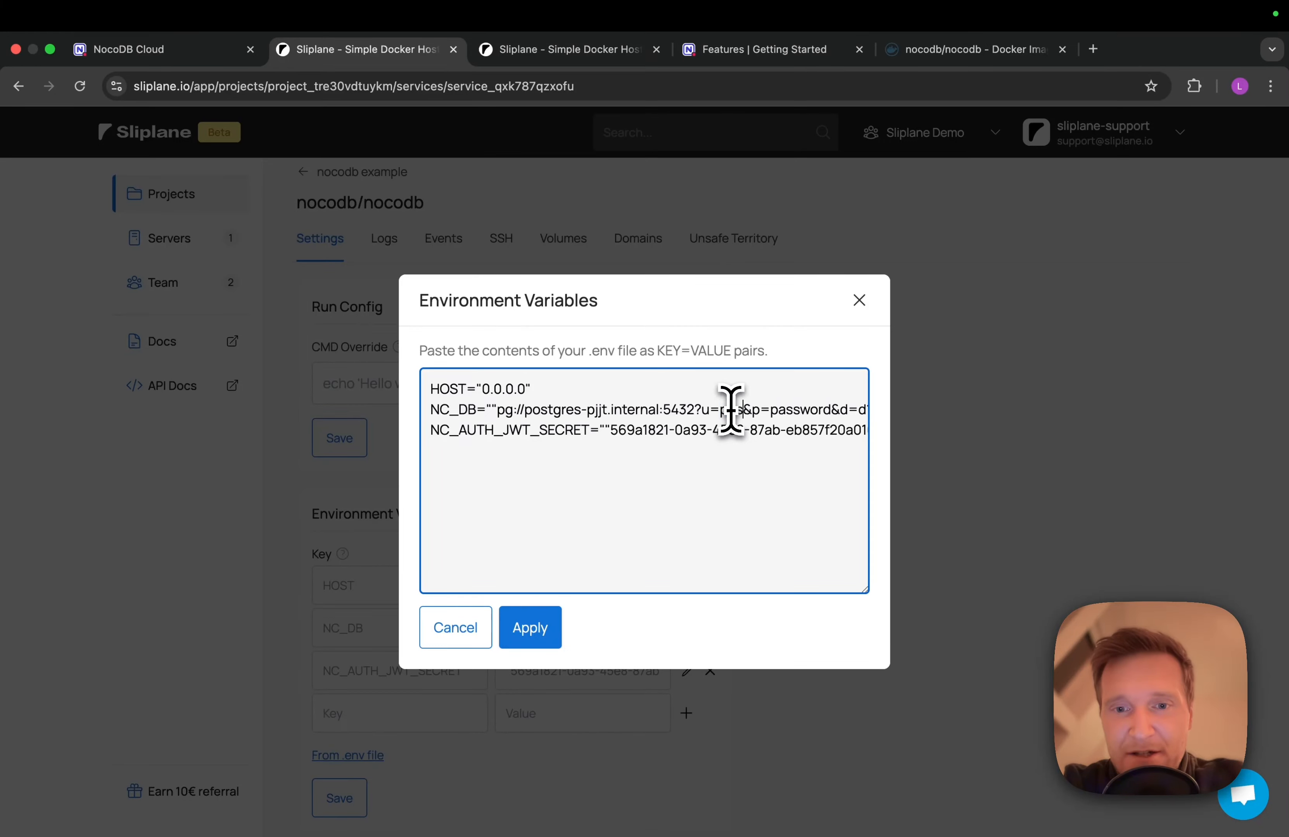
scroll(731, 410, "right", 3)
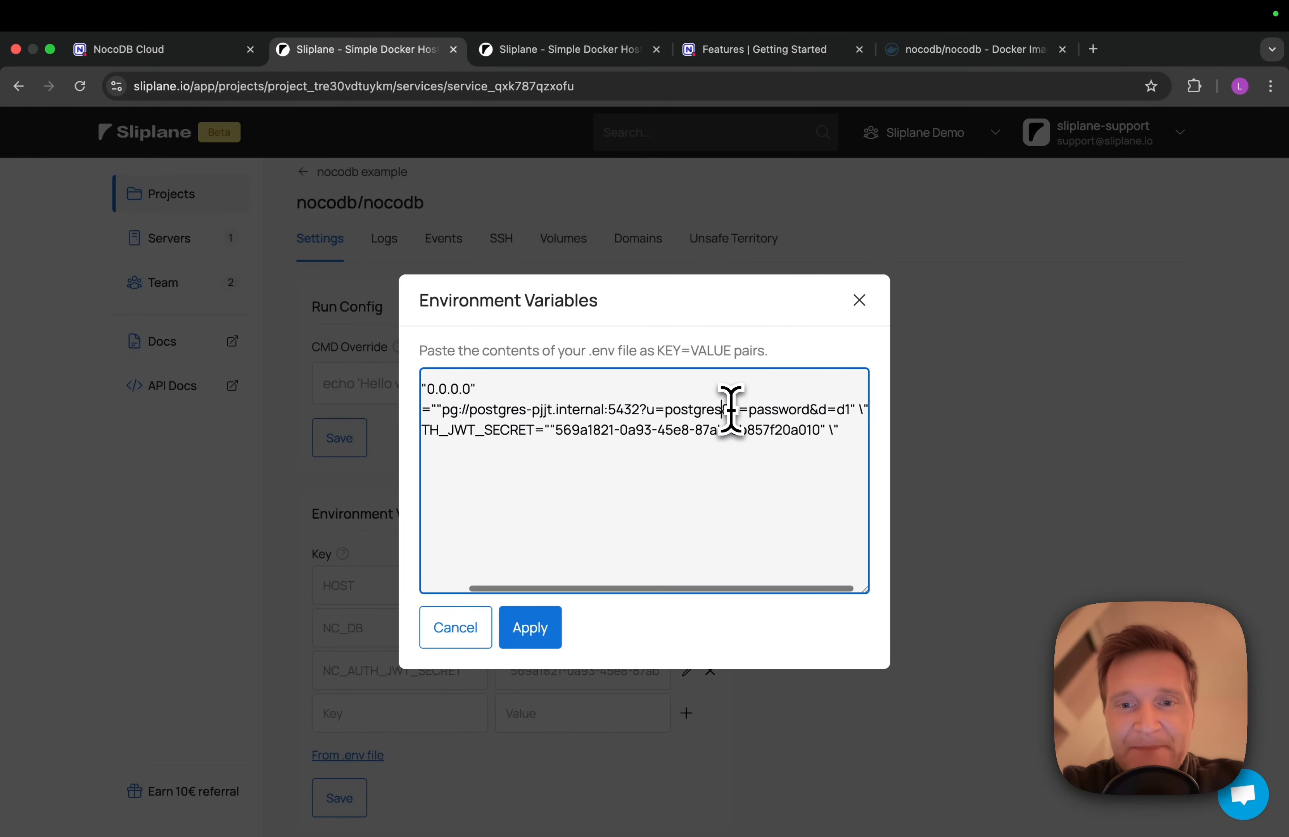
Copy the Postgres password and select the placeholder password in the NC_DB URL
left_click(541, 58)
scroll(446, 538, "down", 12)
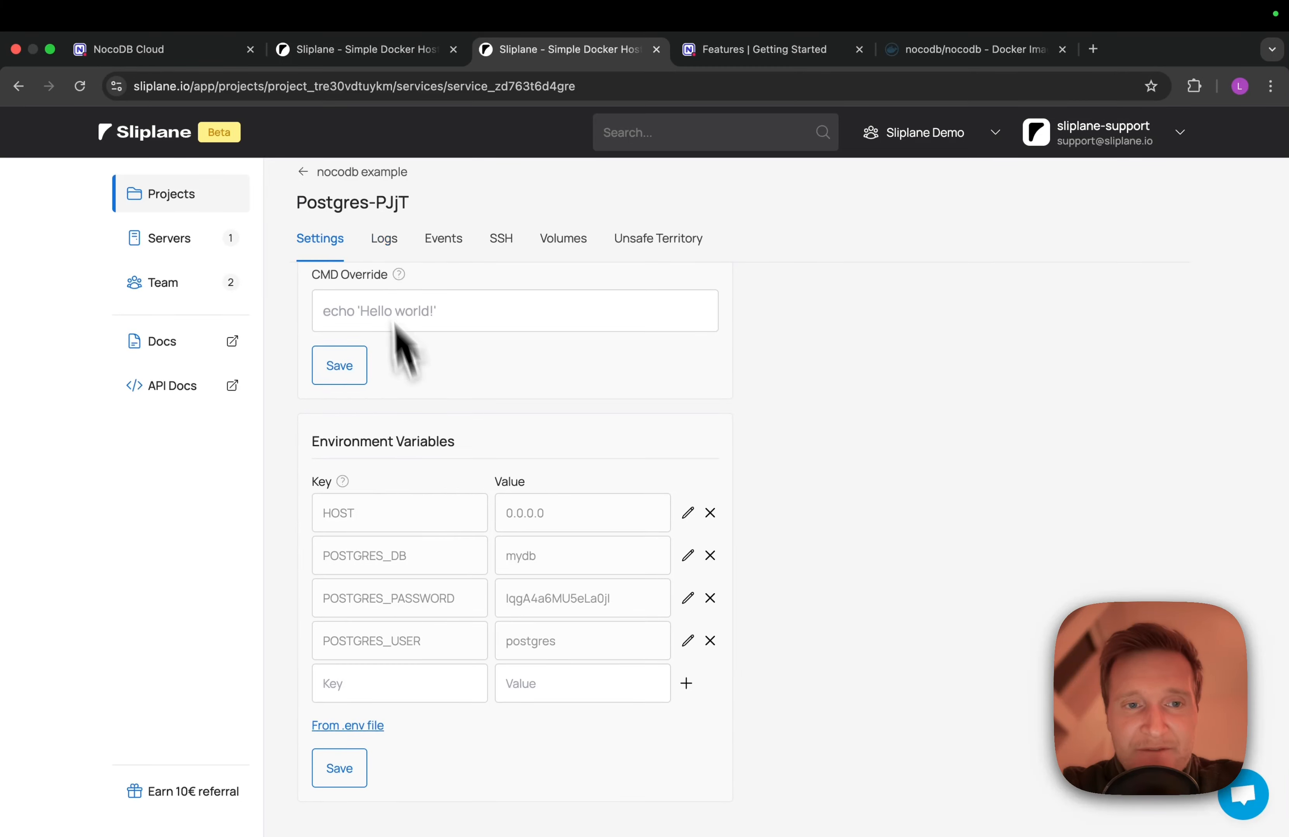
mouse_move(431, 610)
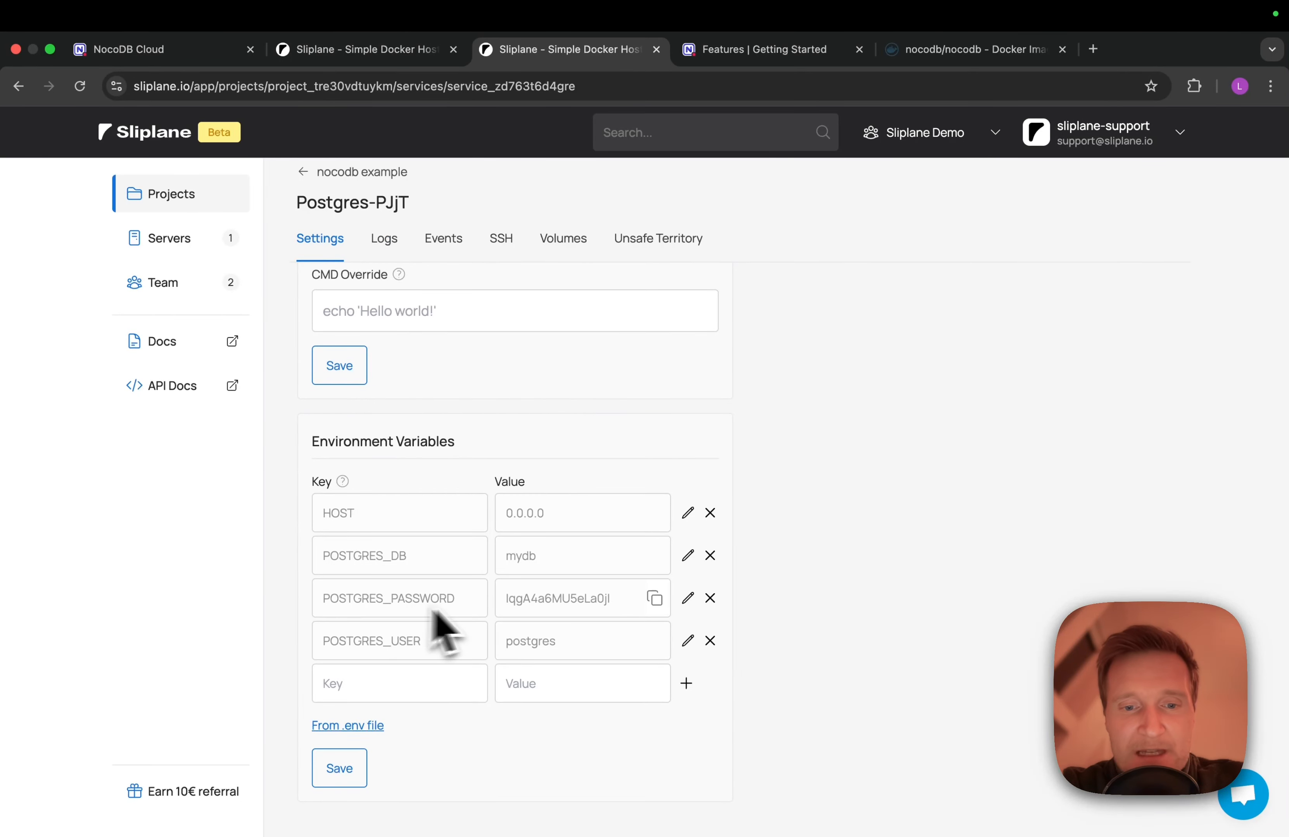
left_click(654, 599)
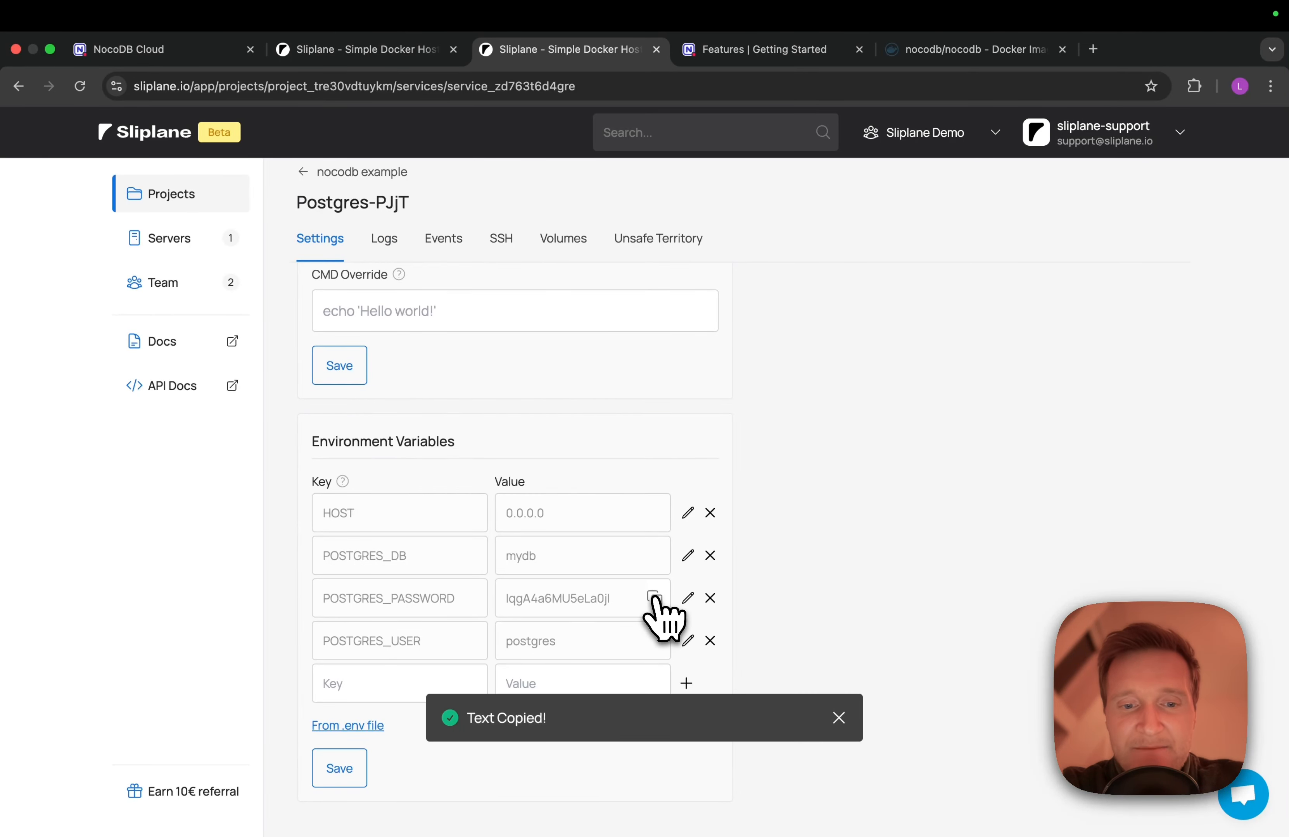
left_click(314, 60)
double_click(772, 411)
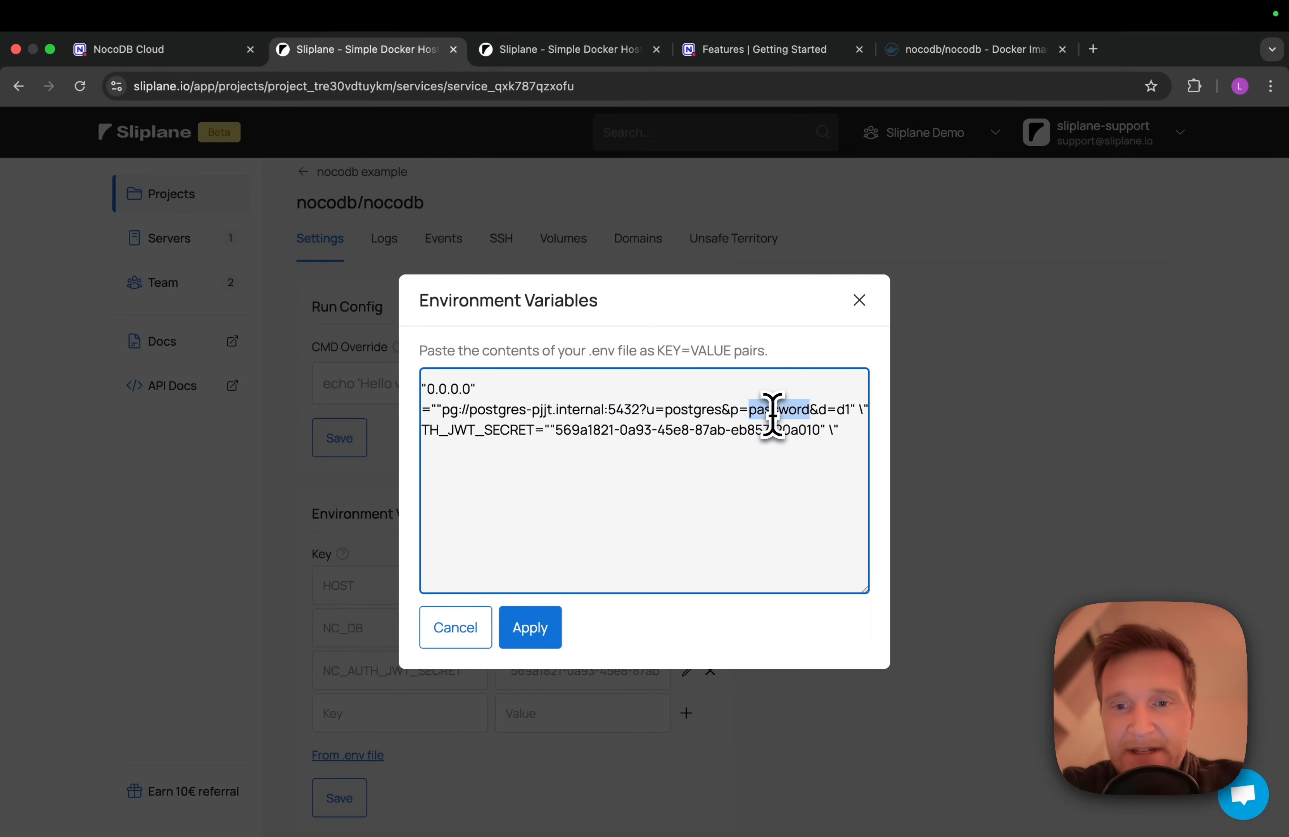
scroll(773, 416, "right", 3)
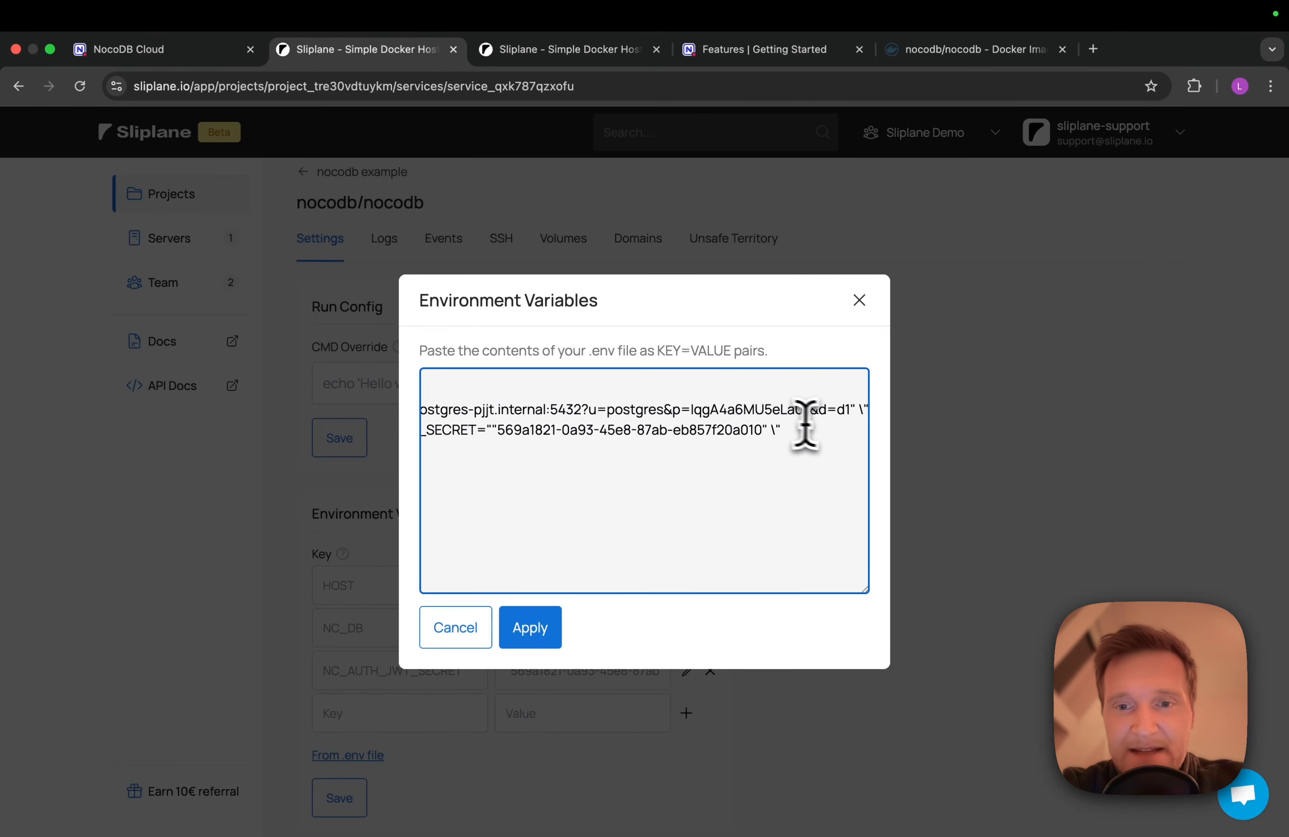
Replace the database name in the connection string with the POSTGRES_DB value mydb
left_click(555, 50)
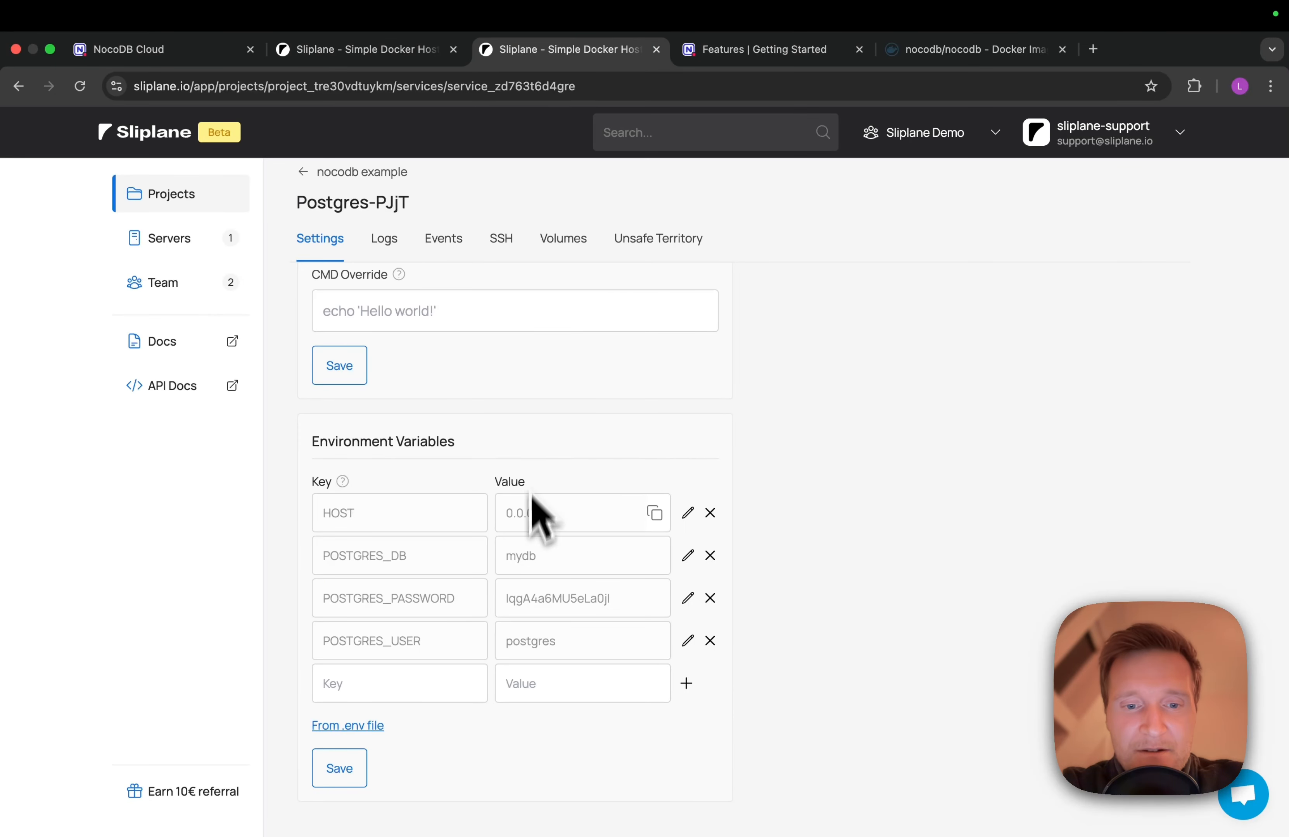
left_click(654, 556)
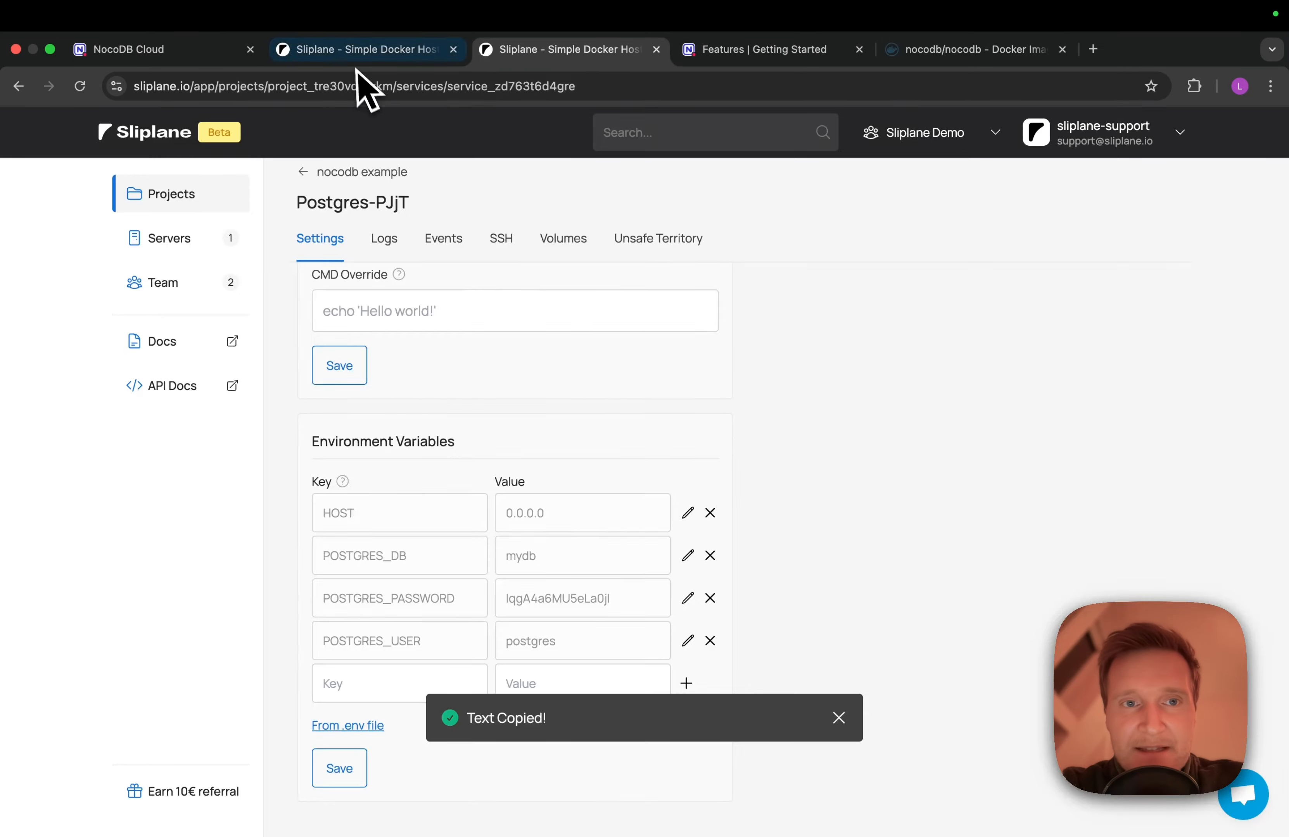
left_click(359, 50)
double_click(846, 409)
key("cmd+v")
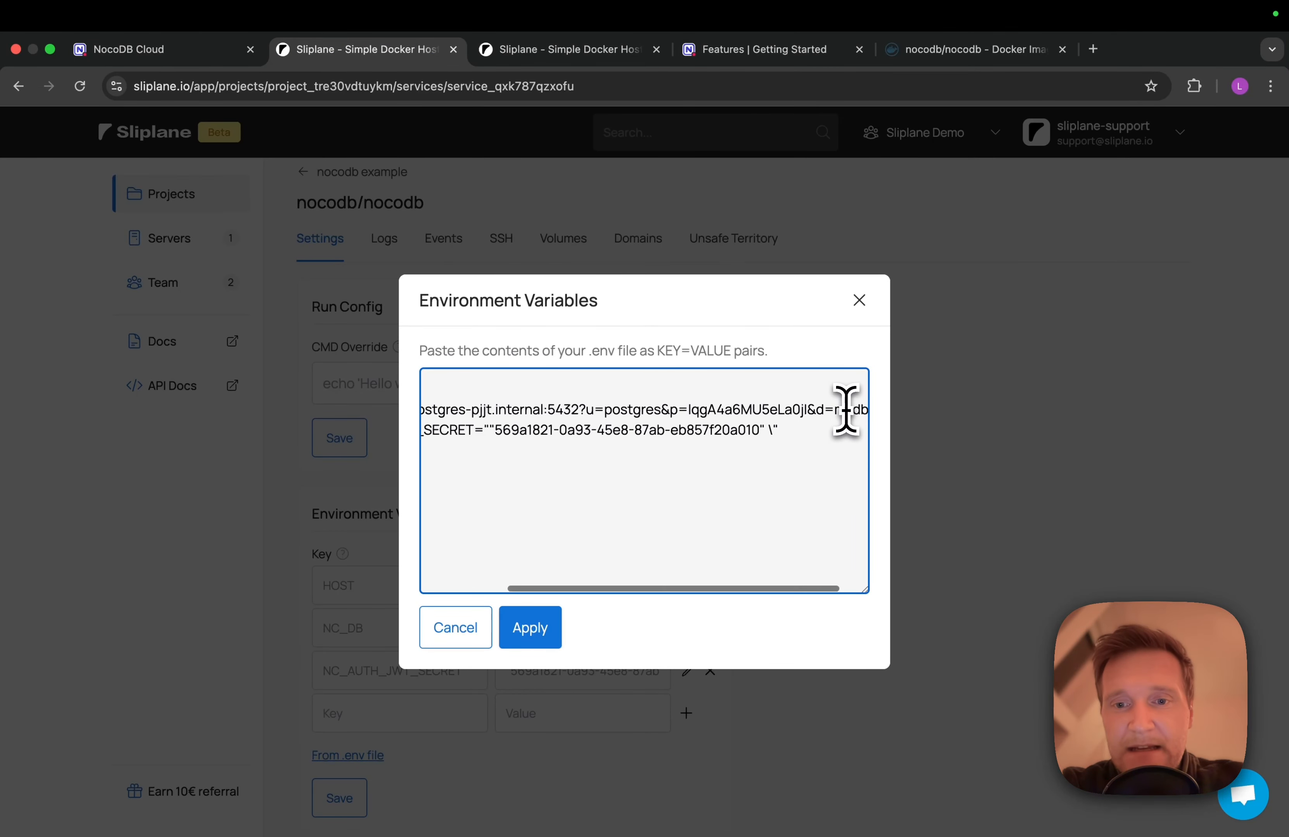
Delete the stray backslash and doubled quotes from NC_DB and NC_AUTH_JWT_SECRET, then apply the variables
scroll(845, 409, "left", 5)
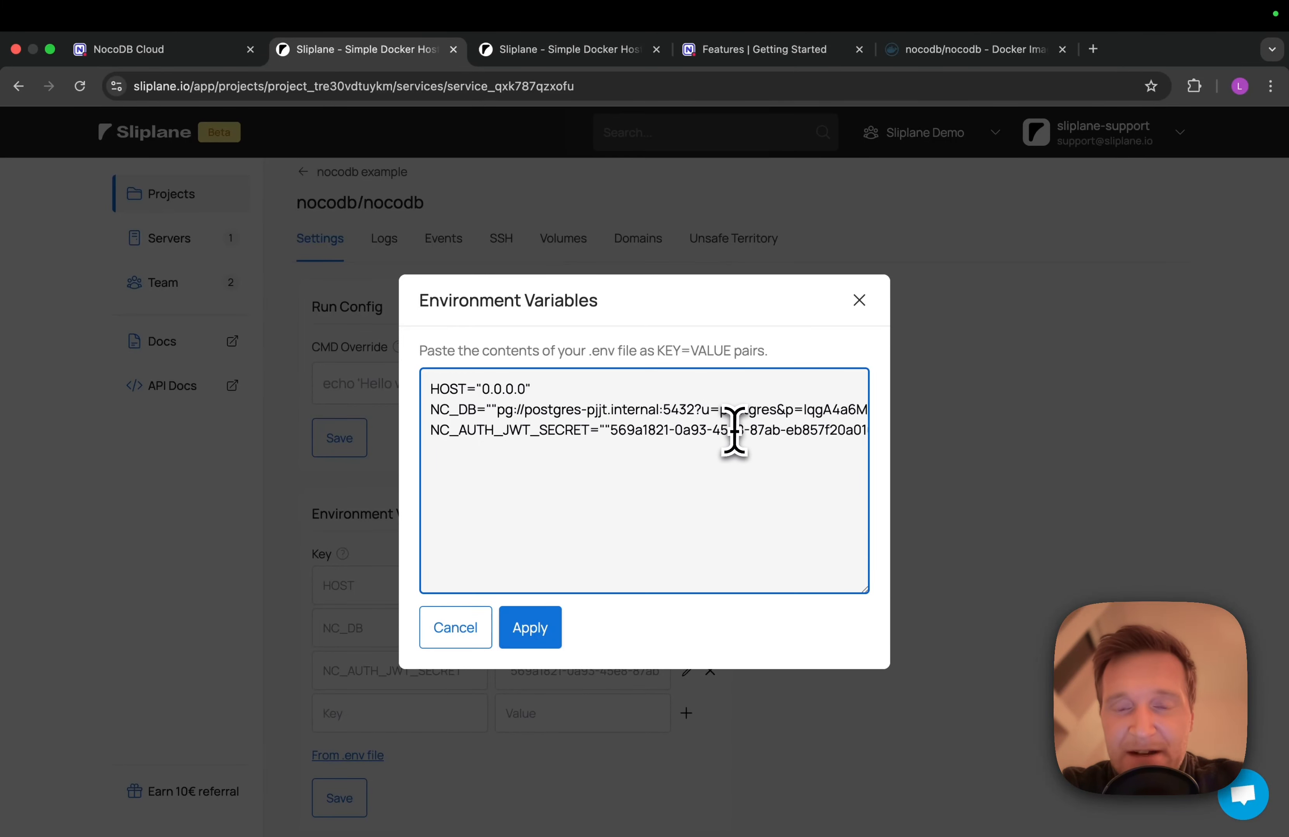
scroll(791, 432, "right", 5)
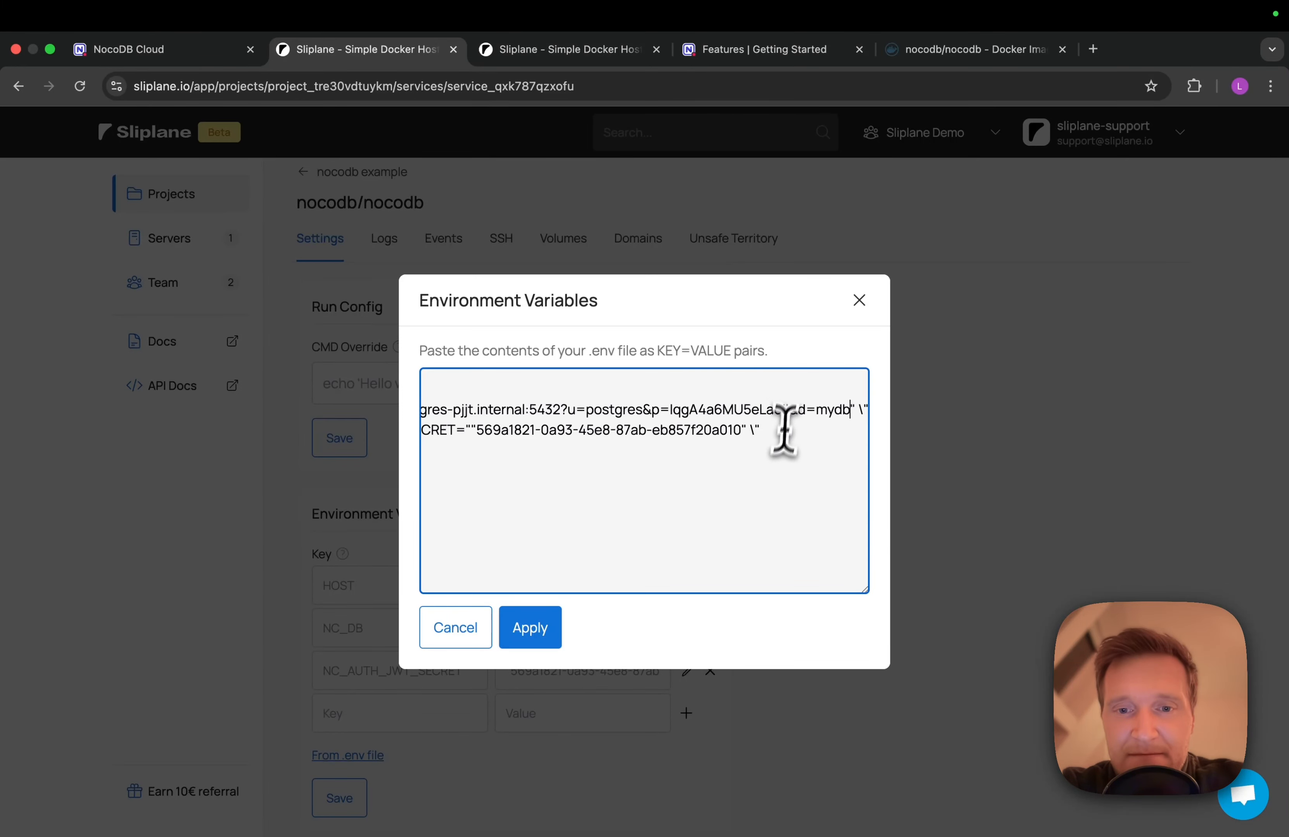
left_click_drag(749, 430, 793, 429)
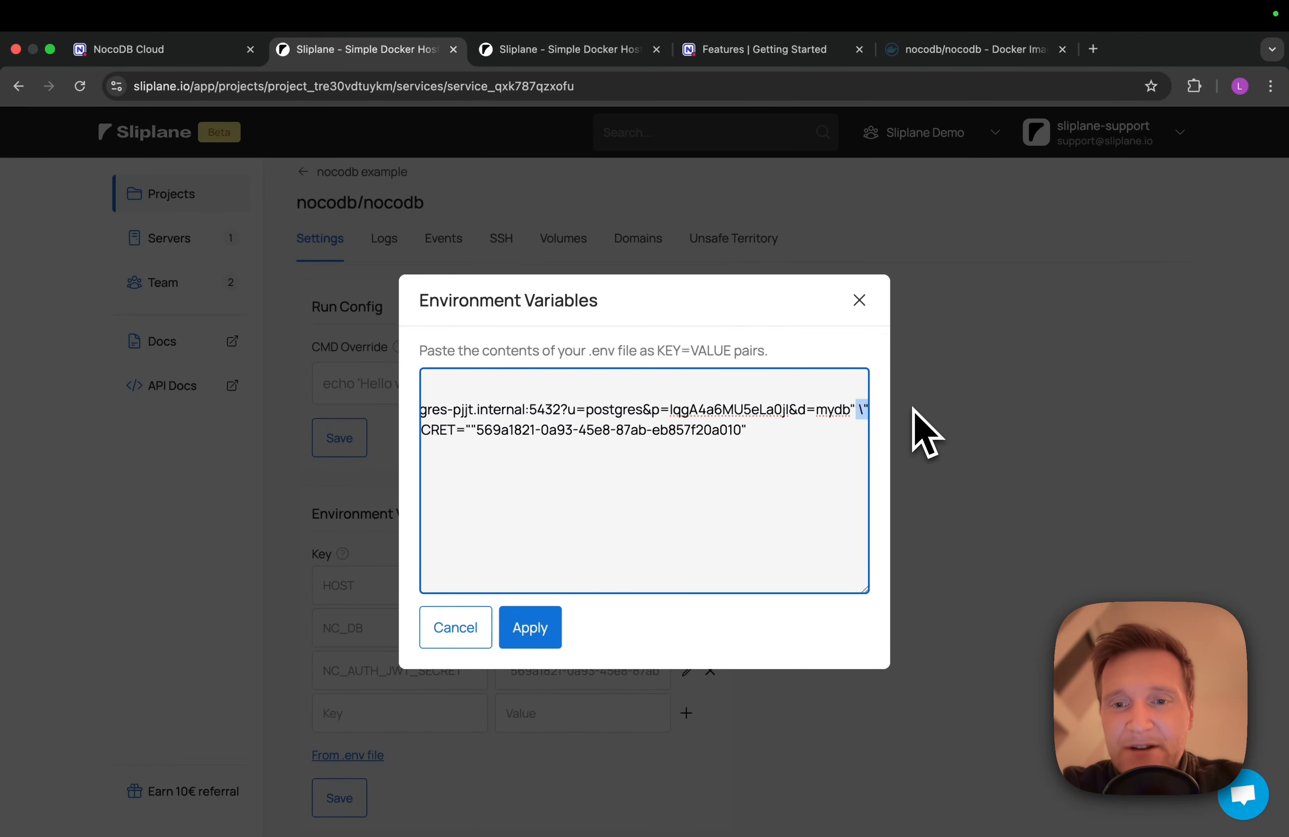
key("BackSpace")
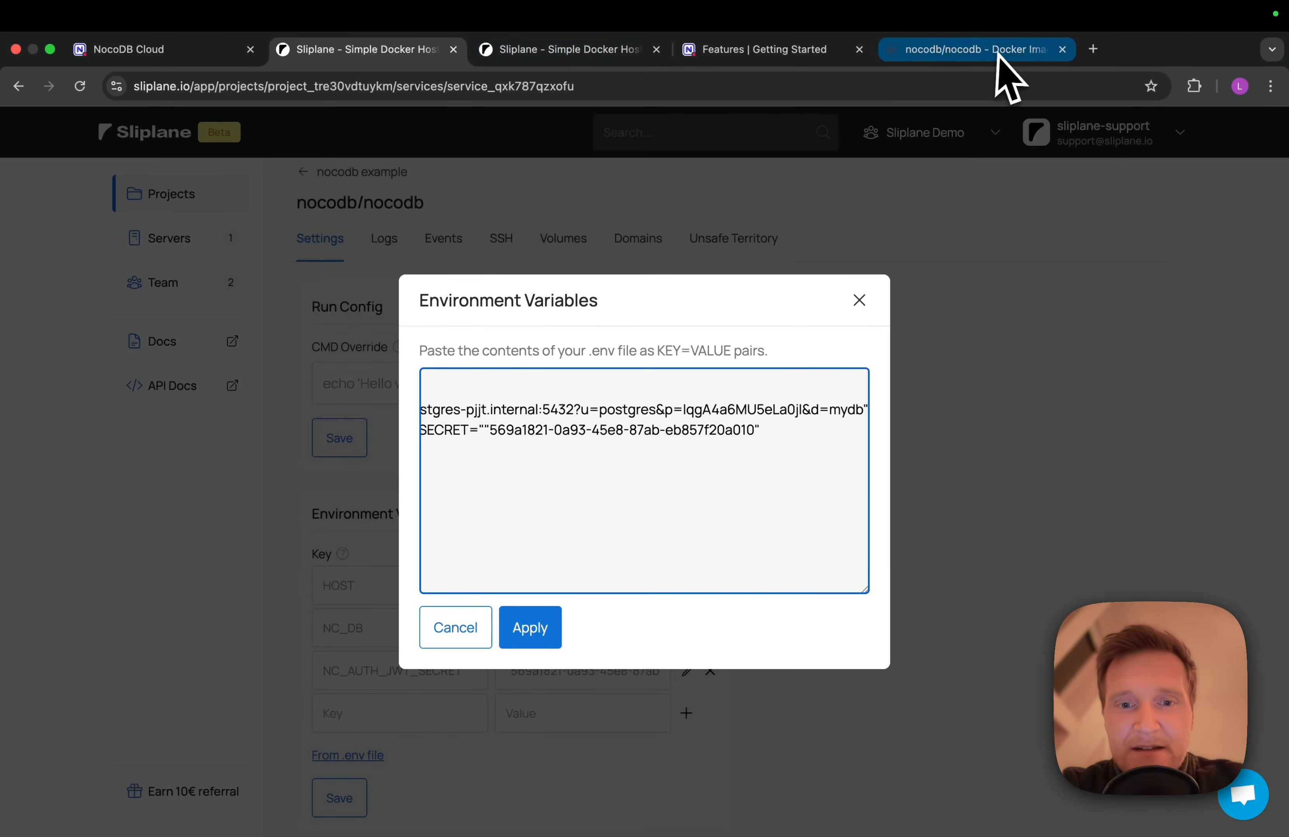
scroll(589, 414, "left", 5)
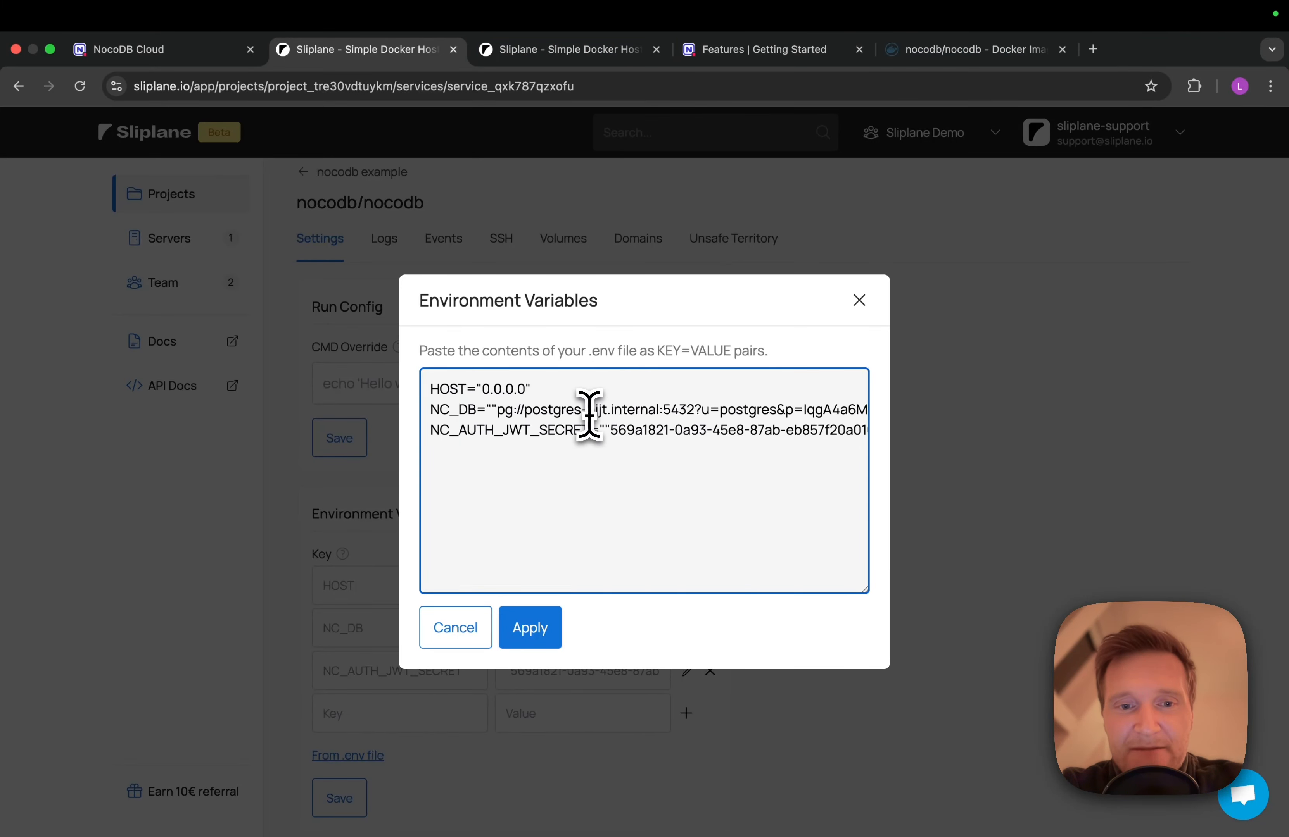
left_click(490, 405)
key("BackSpace")
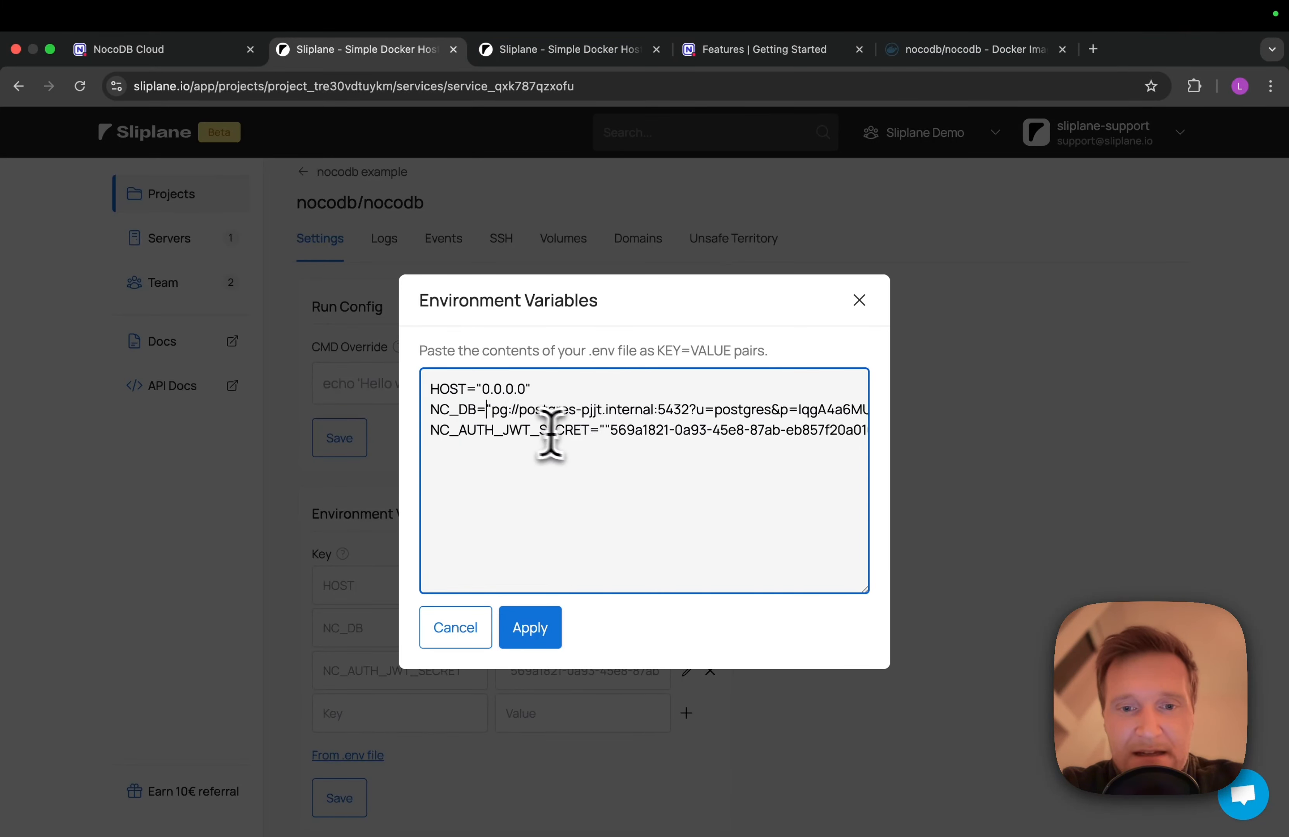
left_click(603, 430)
key("BackSpace")
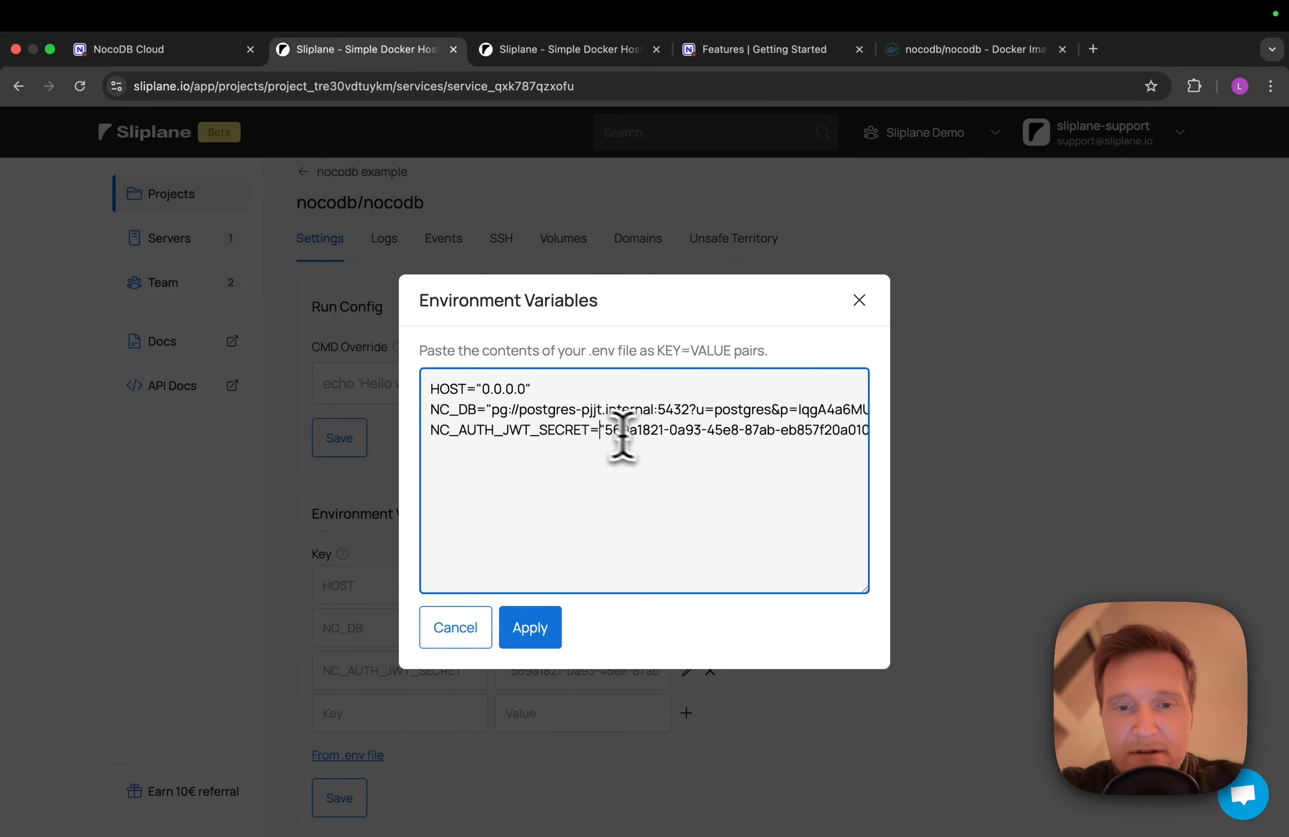
left_click(544, 631)
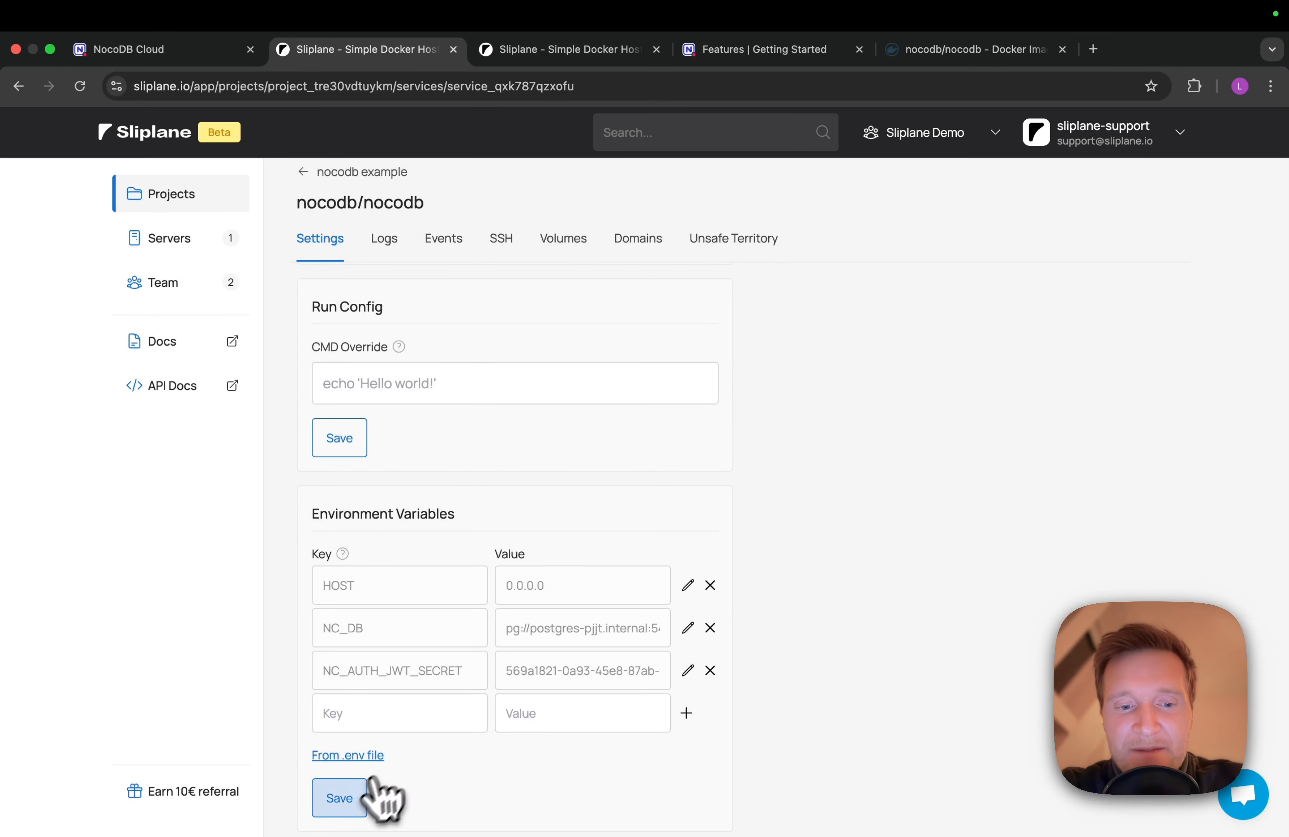
Save the environment variables, wait for NocoDB's successful redeploy, and return to the NocoDB sign-in page
left_click(354, 799)
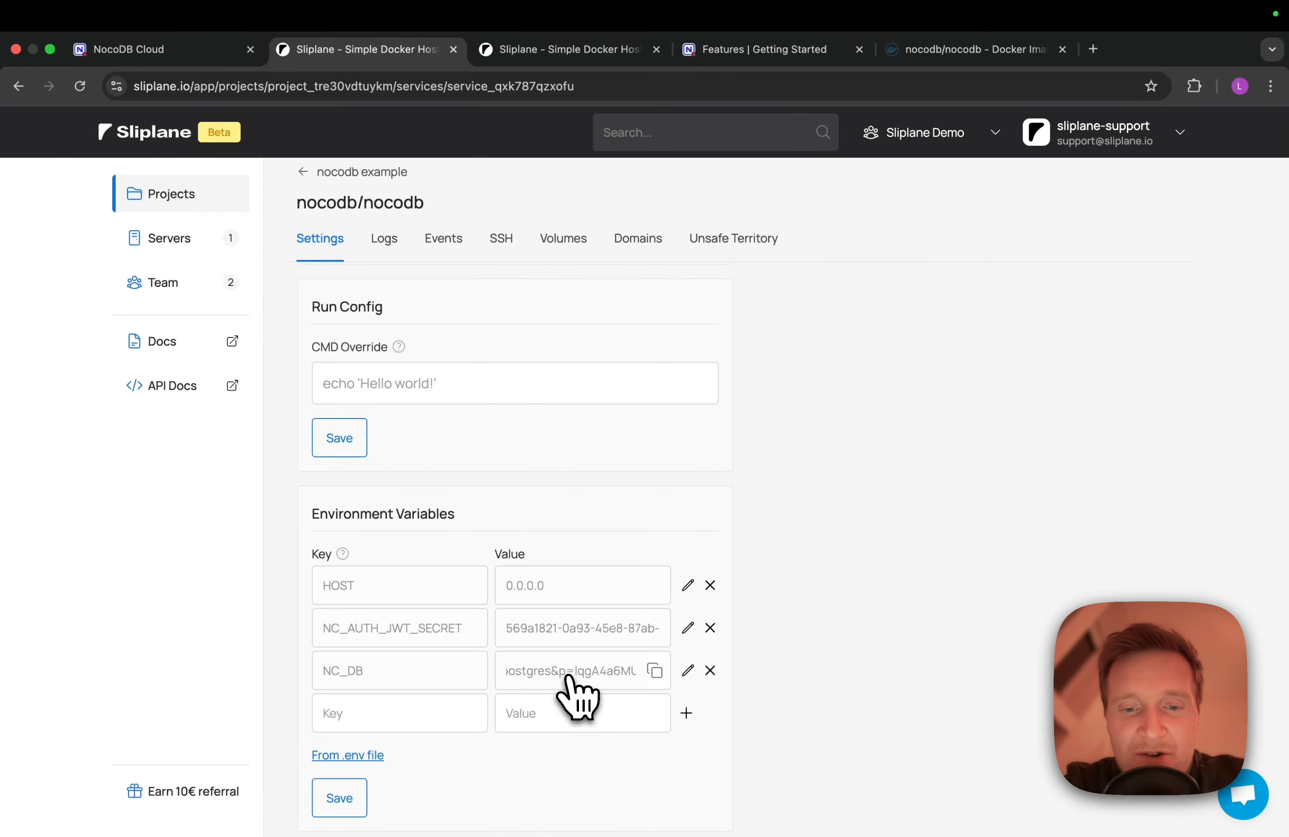
scroll(578, 698, "down", 1)
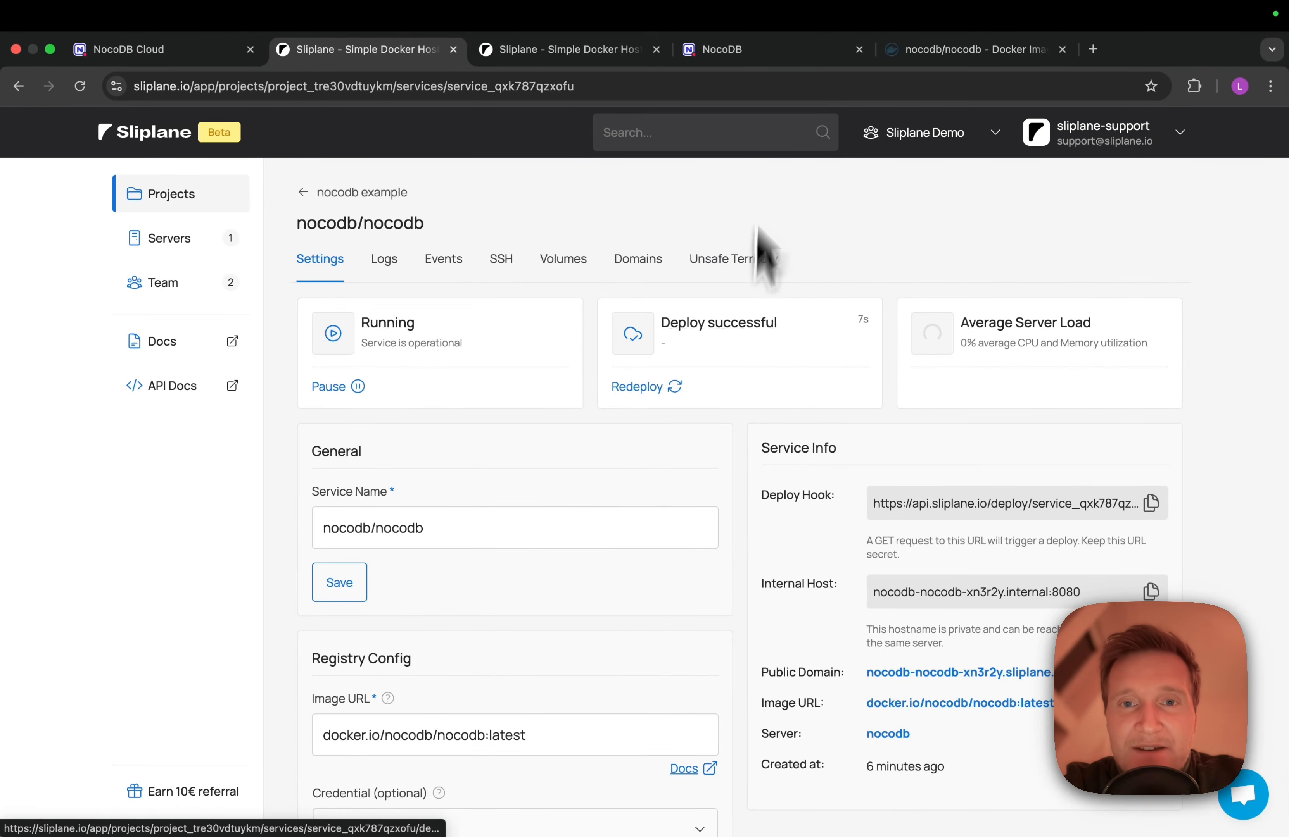
left_click(775, 53)
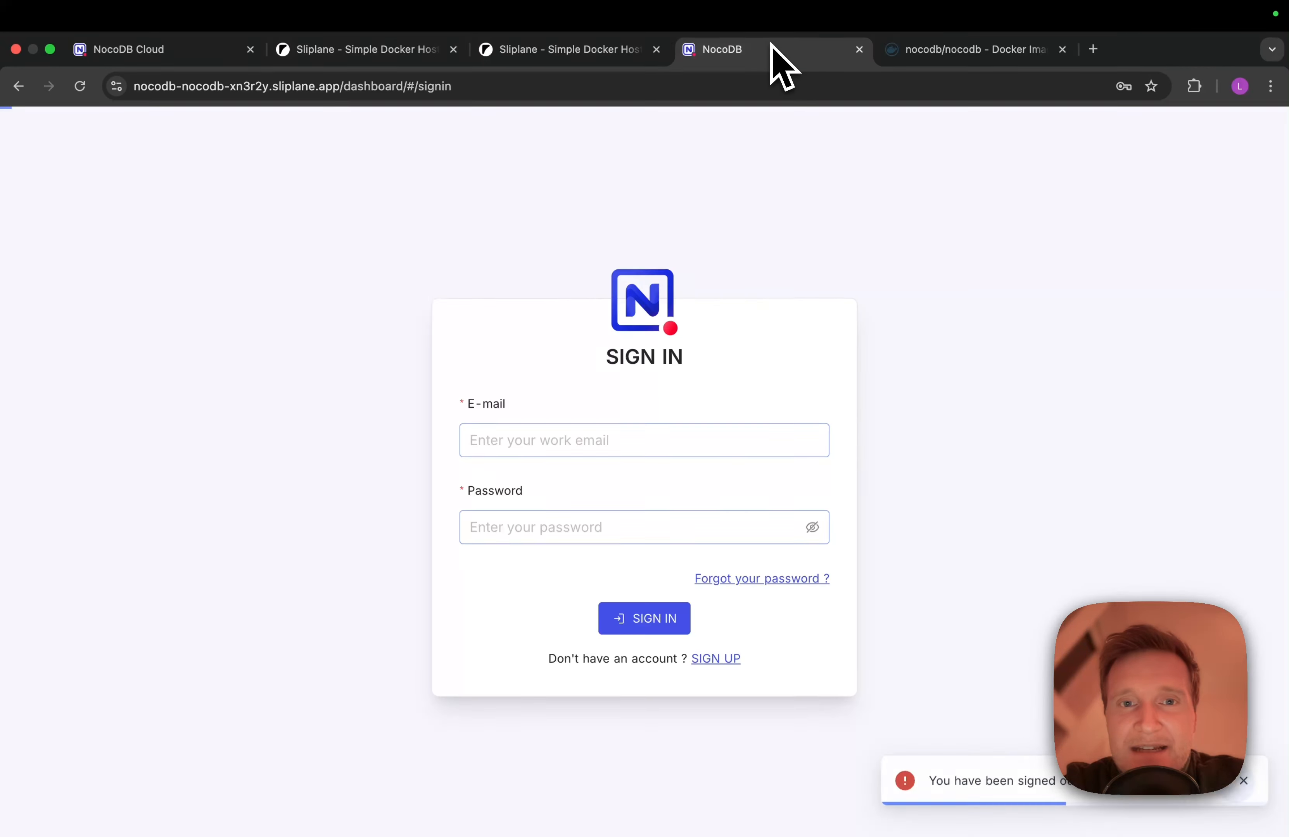
Reload NocoDB and attempt to sign in with a test e-mail, reused as the password
left_click(80, 86)
left_click(517, 452)
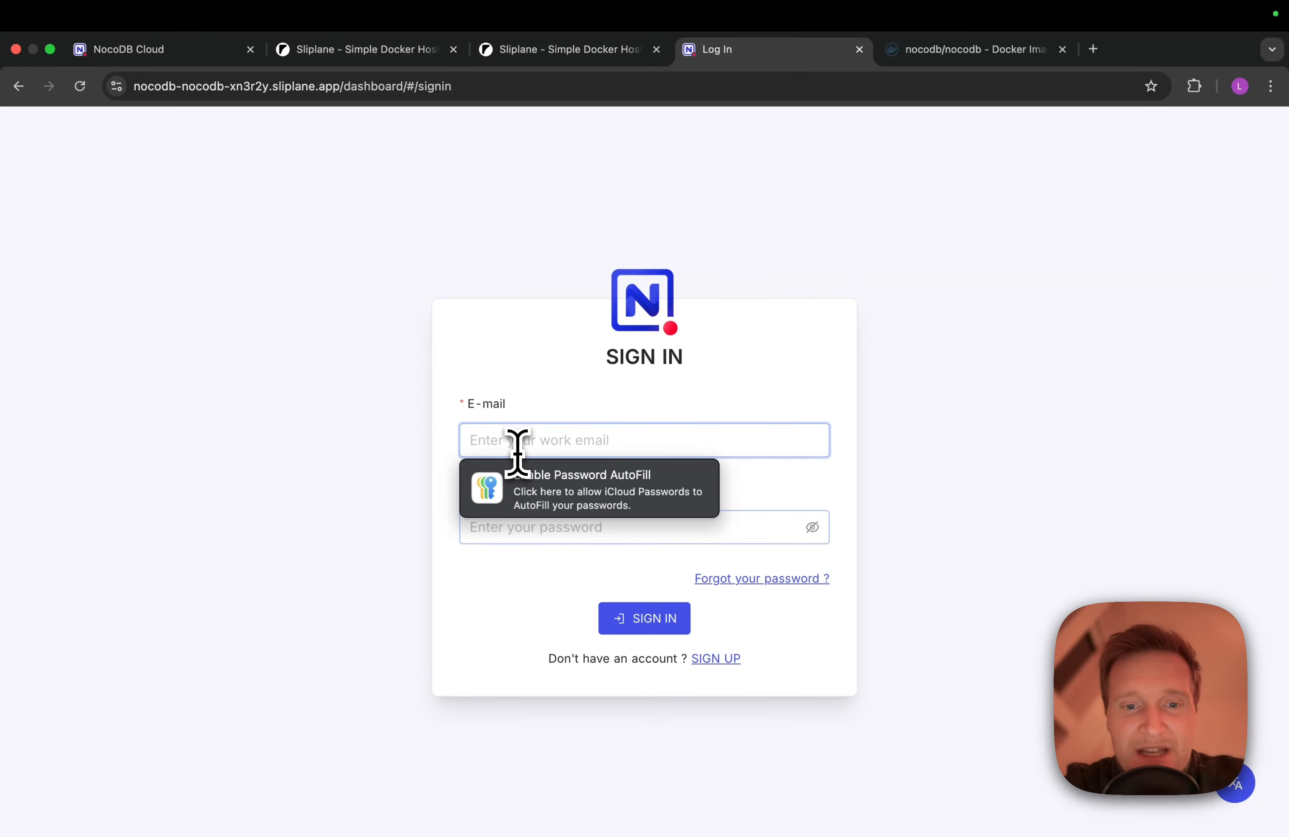
type("test@123")
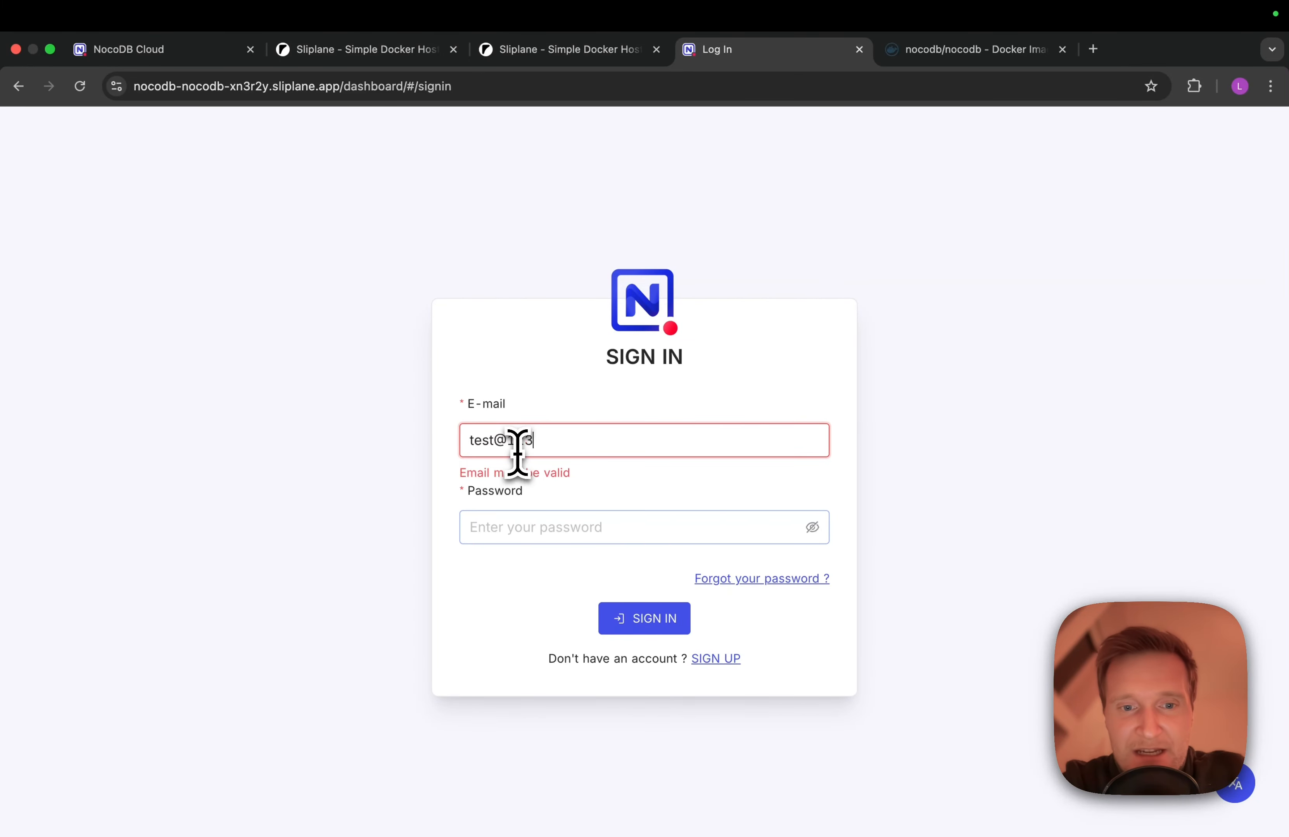
type(".de")
triple_click(494, 442)
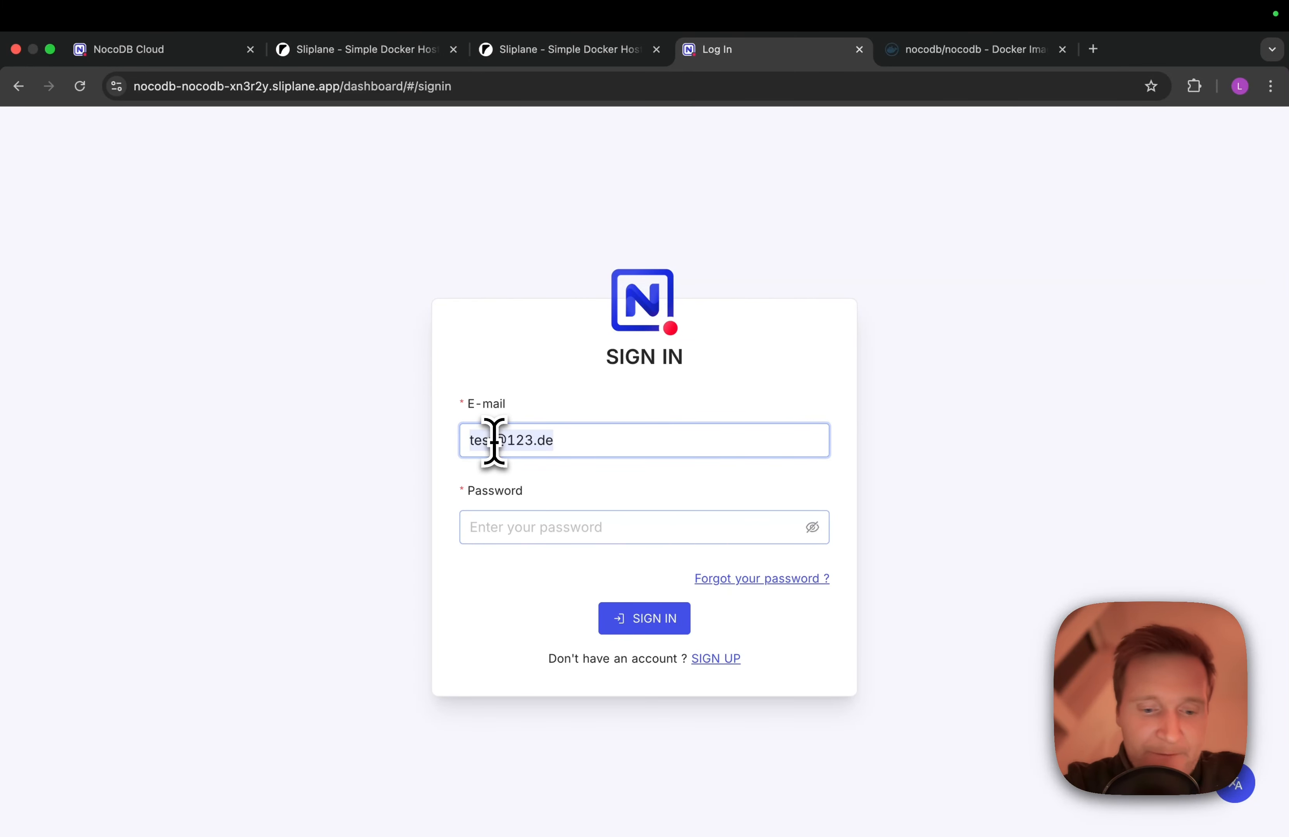
key("super+c")
left_click(484, 526)
key("super+v")
left_click(626, 630)
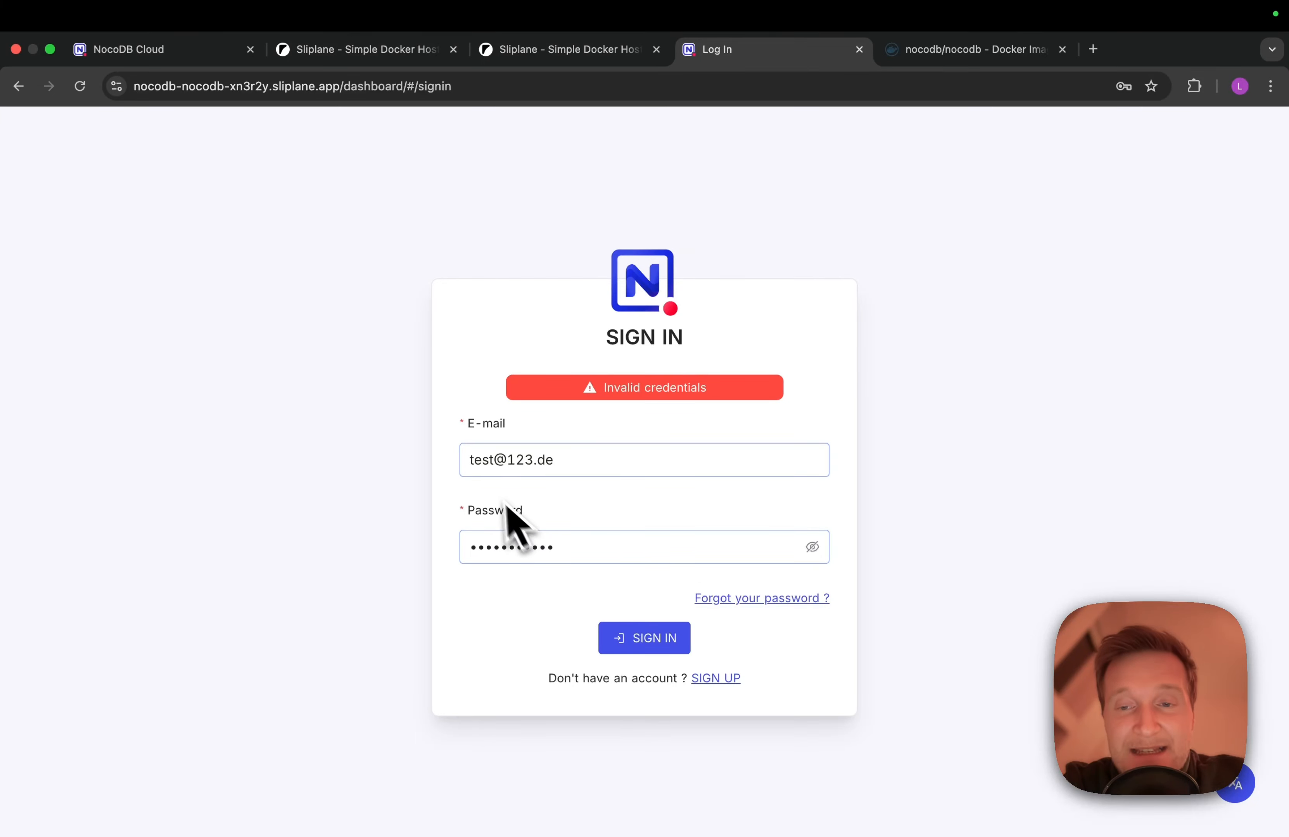
Sign up a new Super Admin account with the same test e-mail and password
left_click(733, 686)
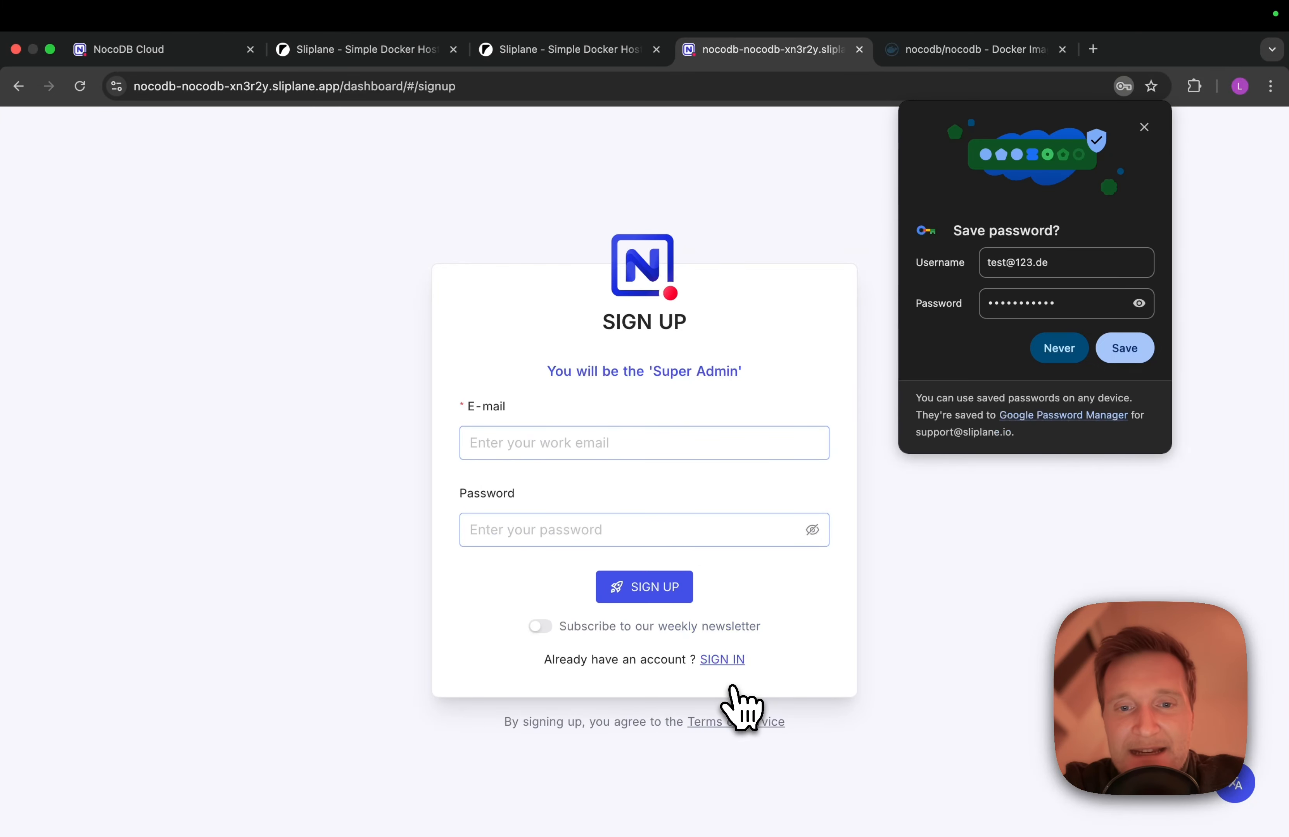
left_click(1144, 127)
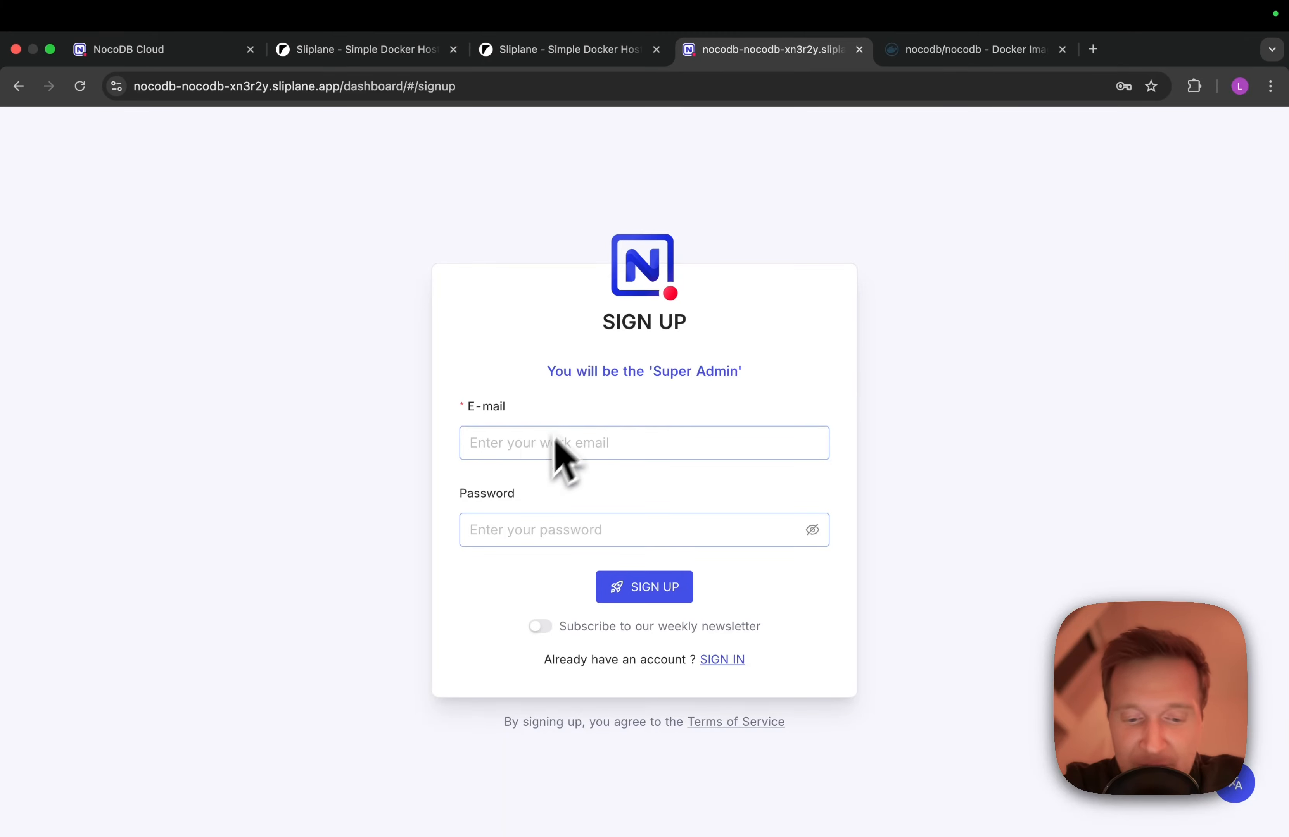
left_click(521, 440)
type("test@123.de")
left_click(507, 532)
key("super+v")
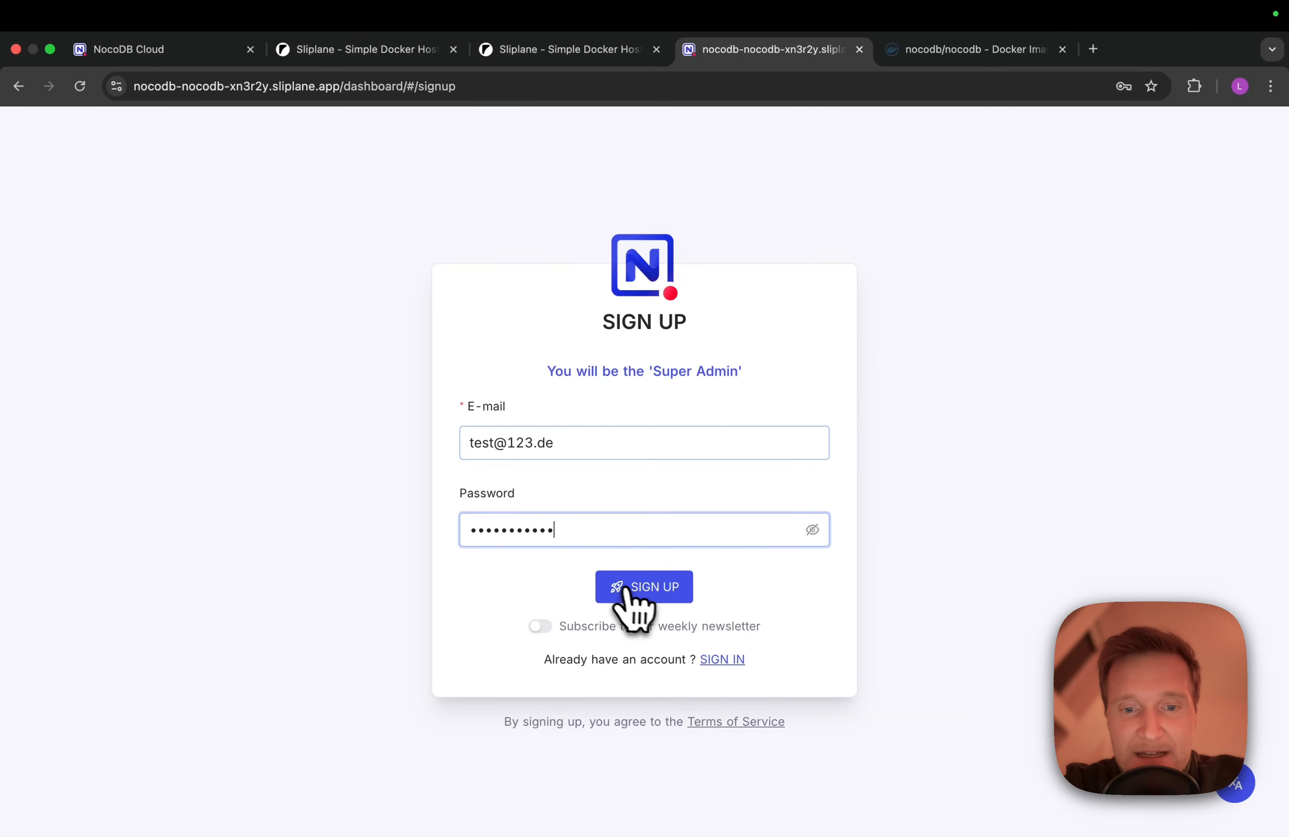
left_click(630, 590)
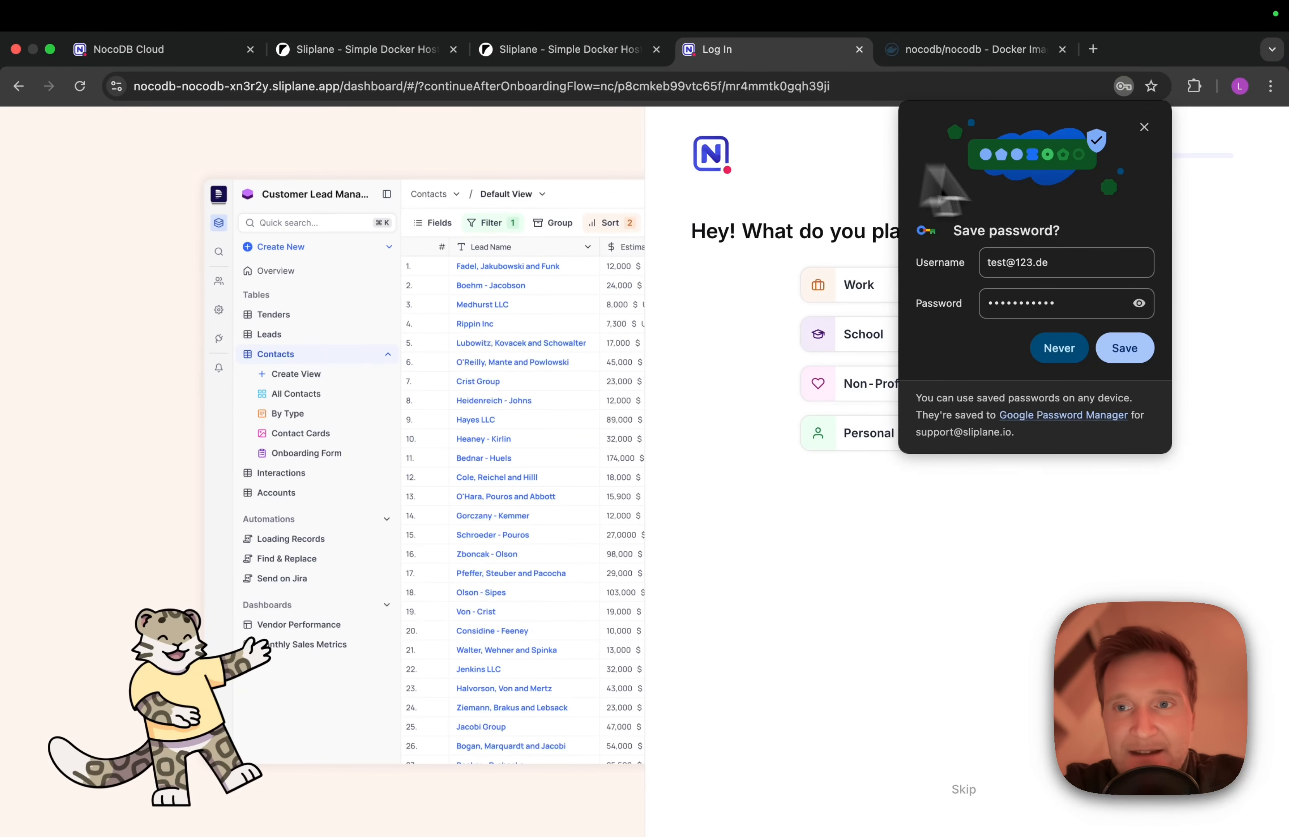
Skip the onboarding questions and add a first placeholder record to the Features table
left_click(1145, 127)
left_click(968, 791)
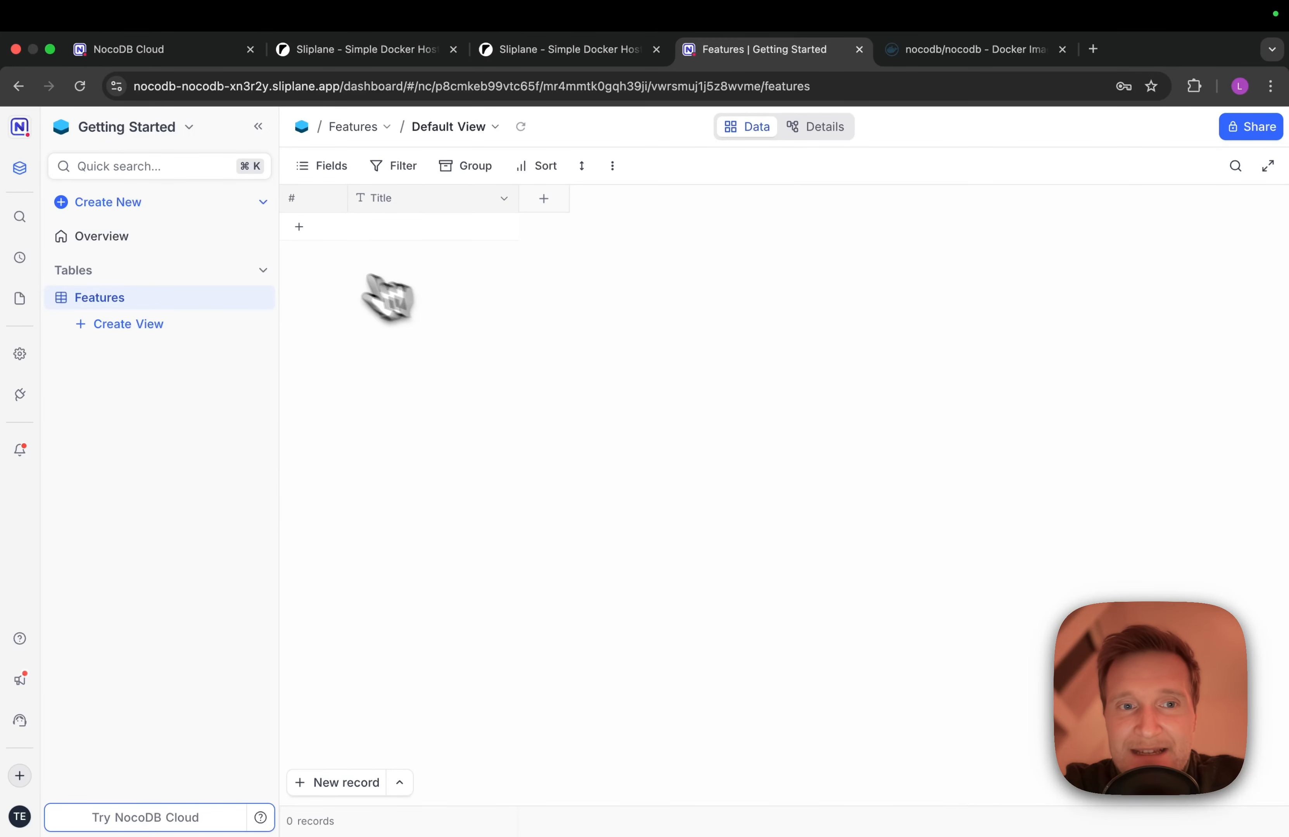
left_click(388, 227)
type("asdfjasldkfjalsdkfjalskdfj")
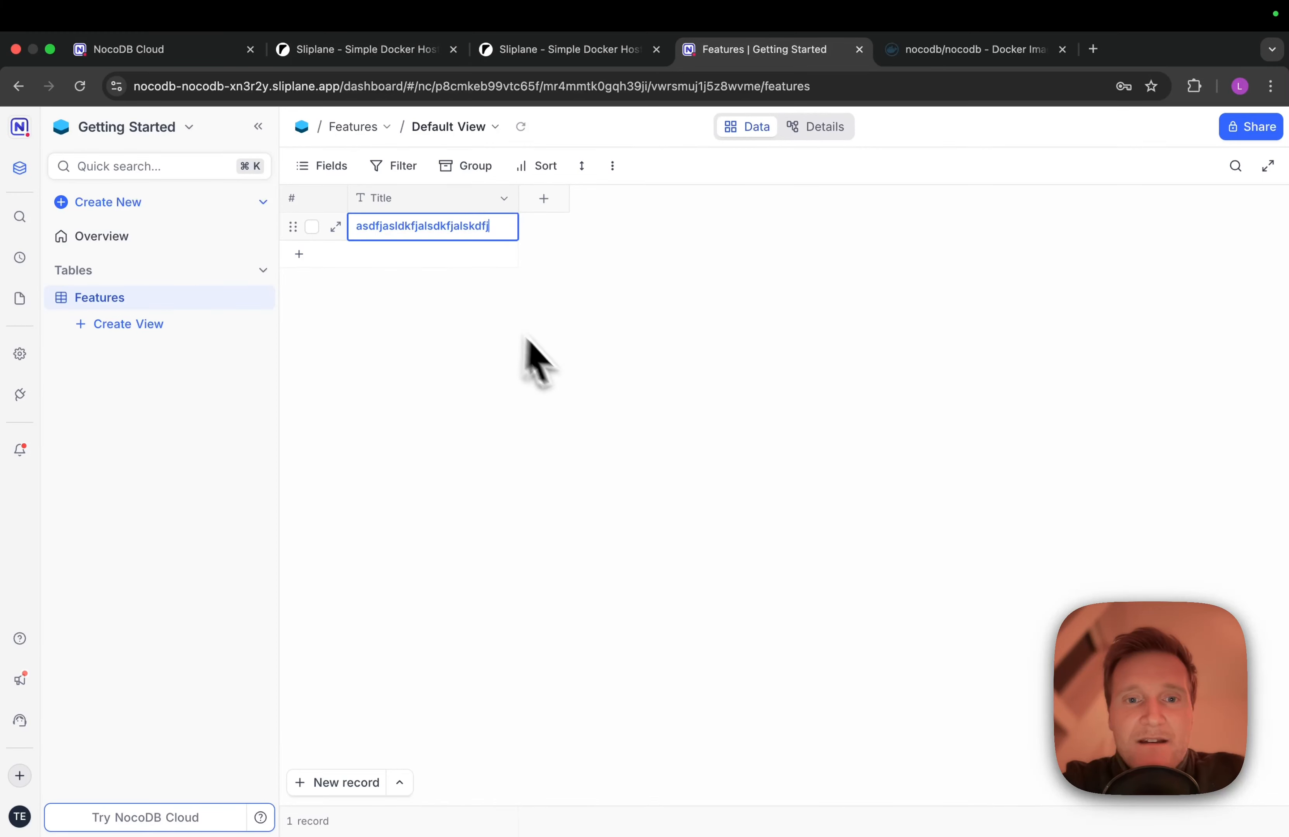
left_click(564, 382)
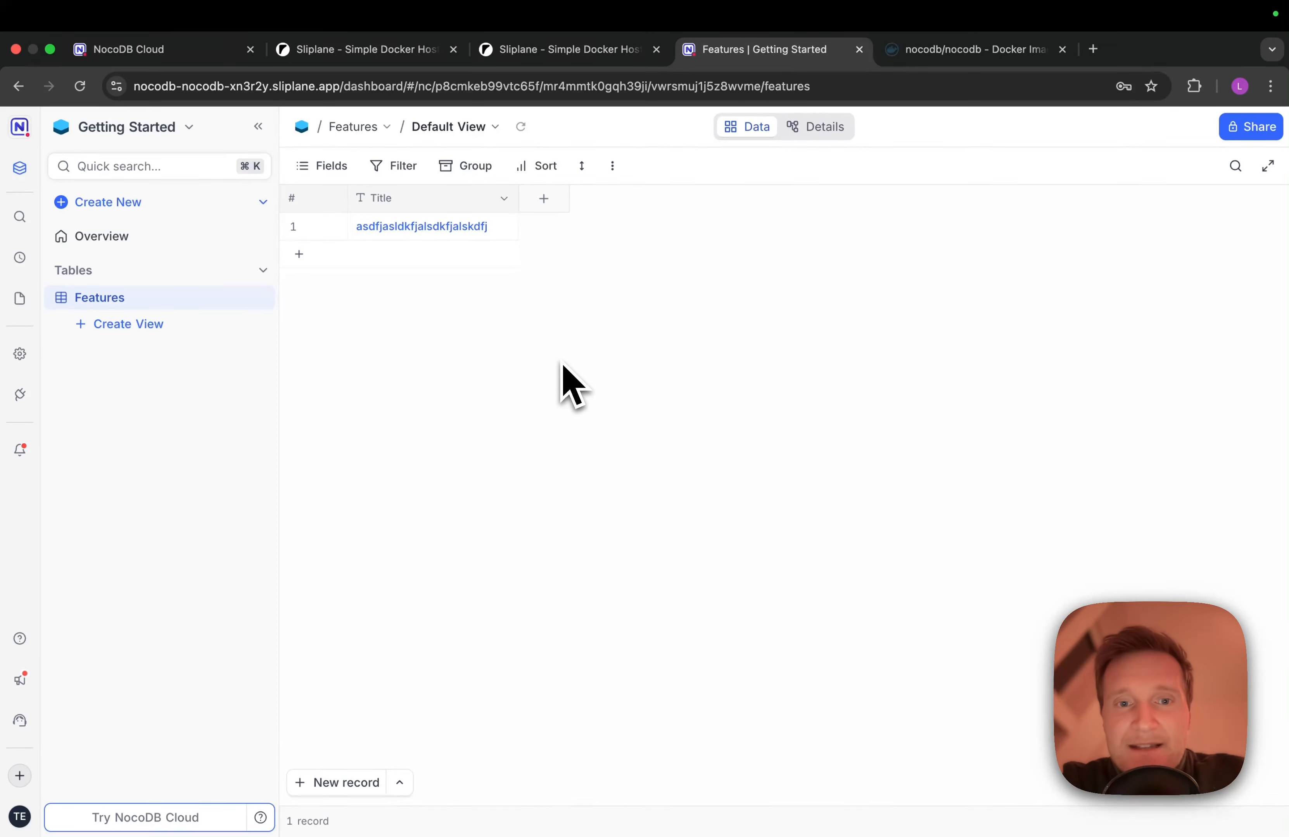
Add more placeholder records 'asdfkja', 'asdf', 'asdf', 'asdf' to the Features grid
left_click(441, 254)
type("asdfkjalsdkfj")
key("Return")
type("asdf")
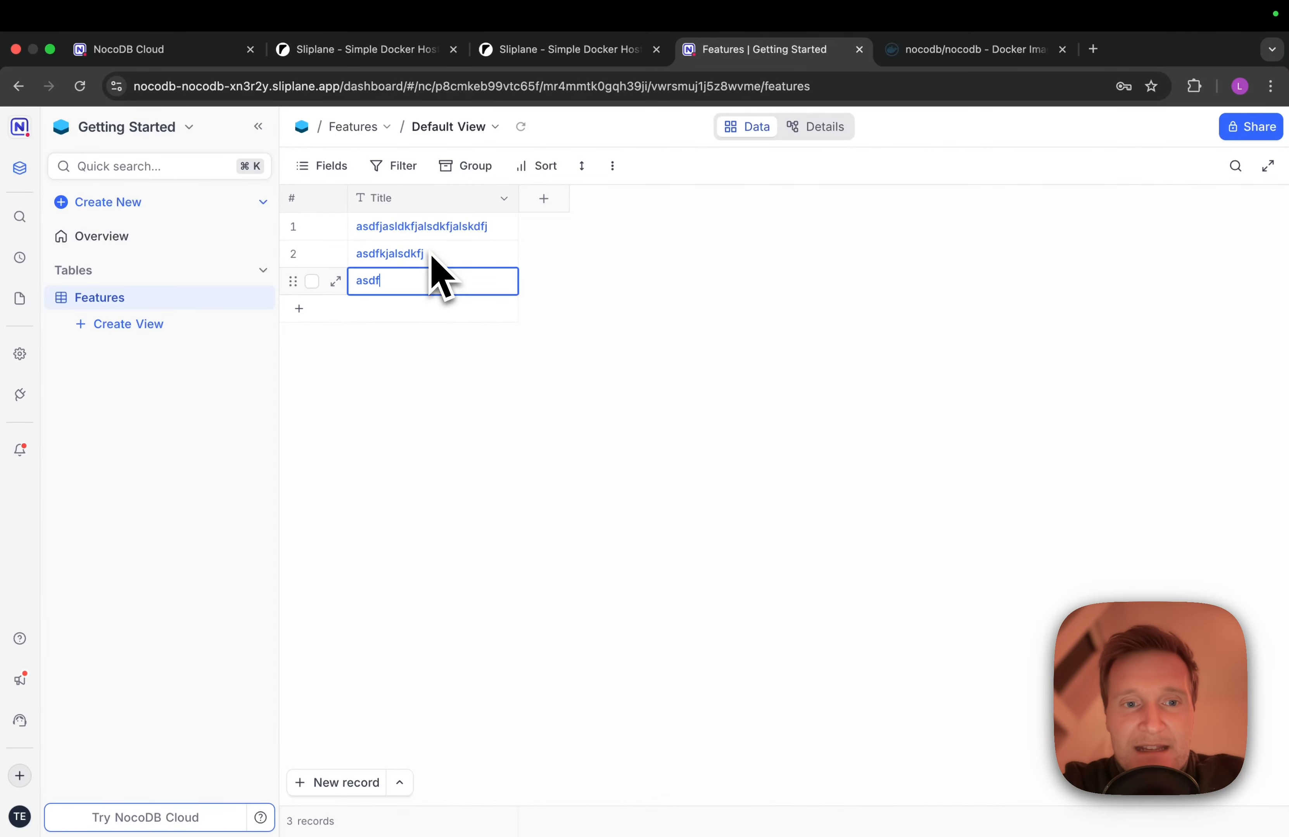
key("Return")
type("asdf")
key("Return")
type("asdf")
key("Return")
type("asdf")
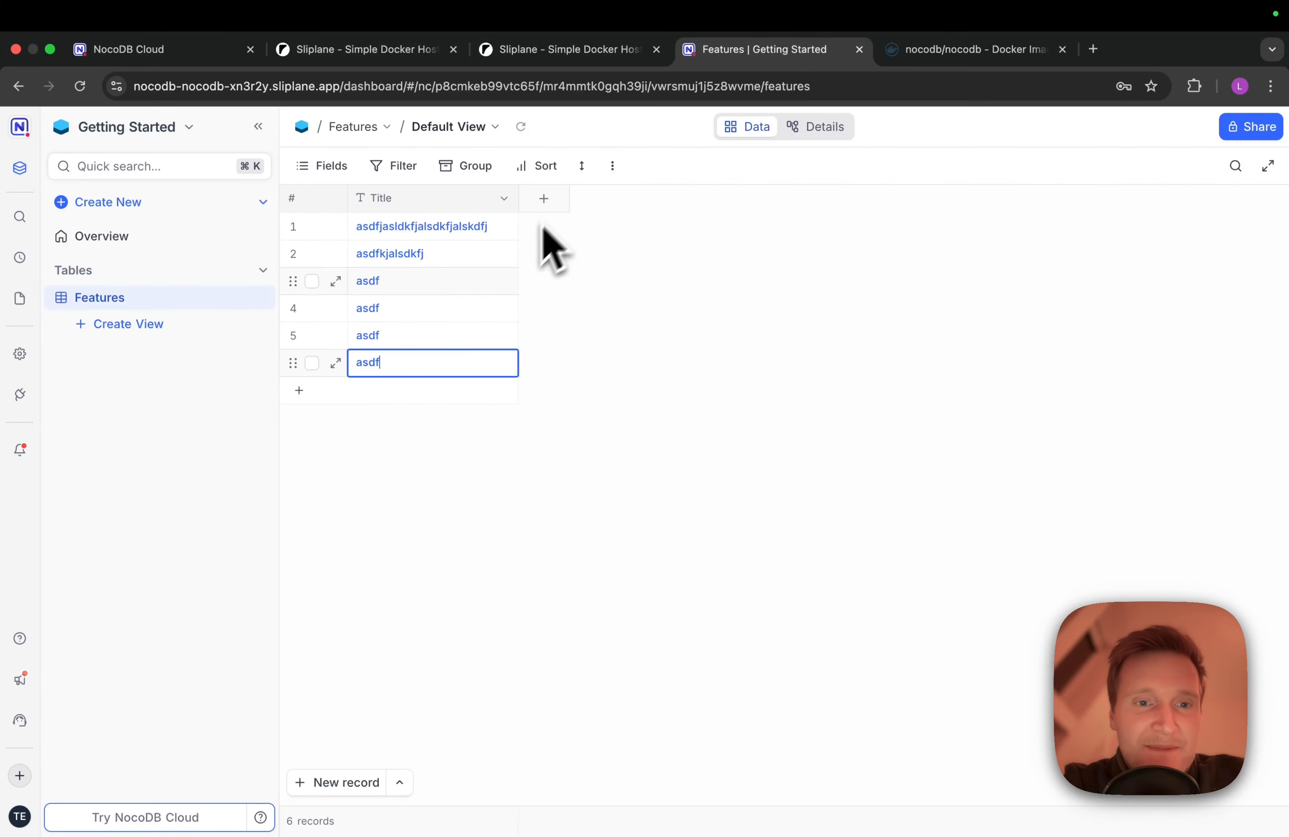
left_click(134, 324)
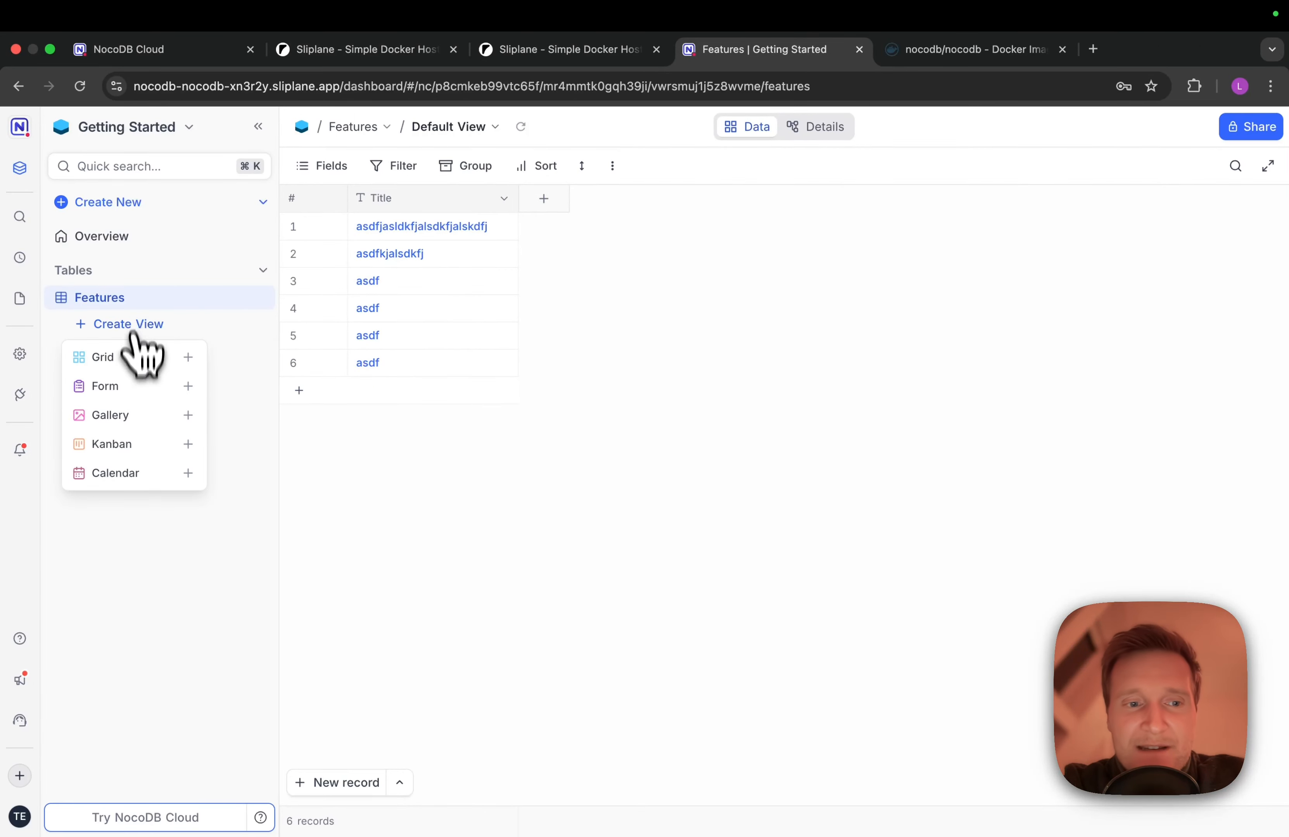
left_click(698, 486)
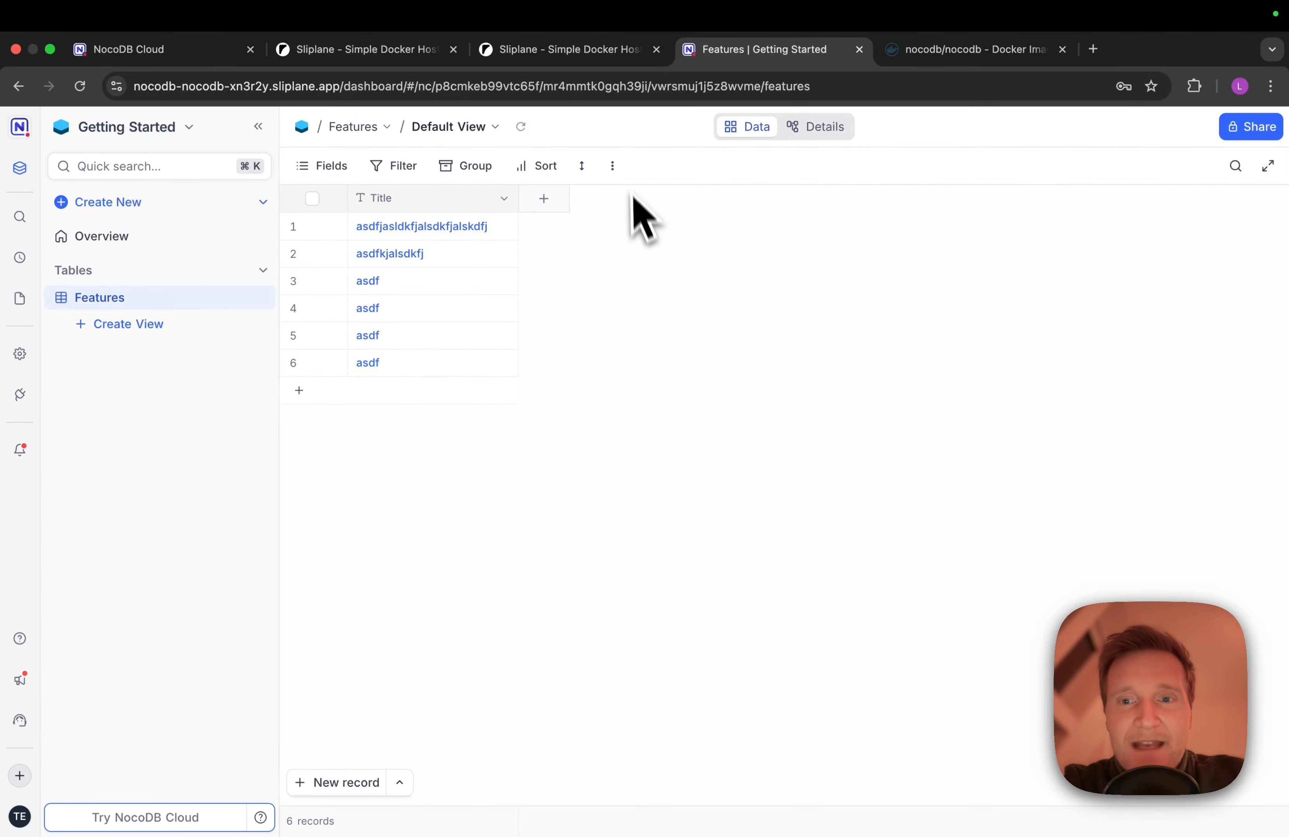